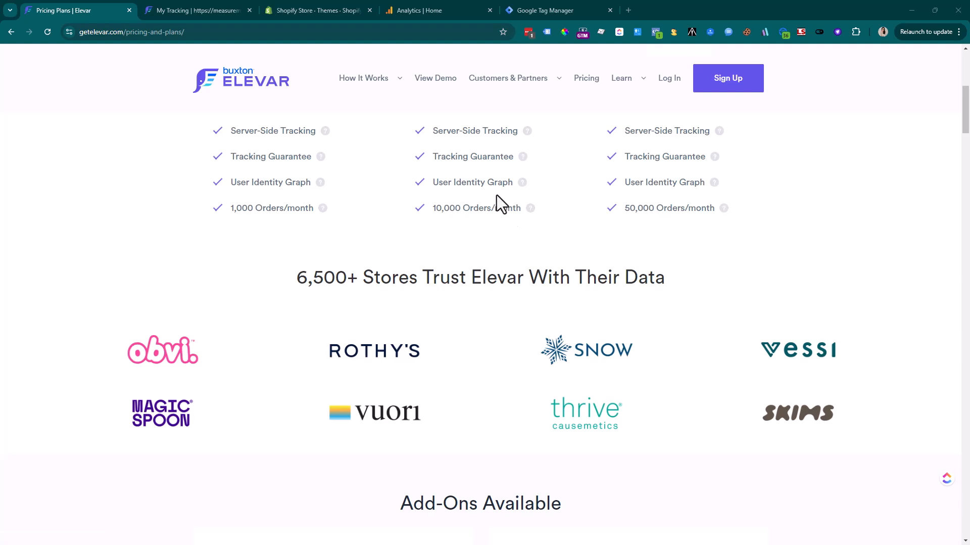
scroll(476, 286, "down", 12)
scroll(477, 287, "down", 7)
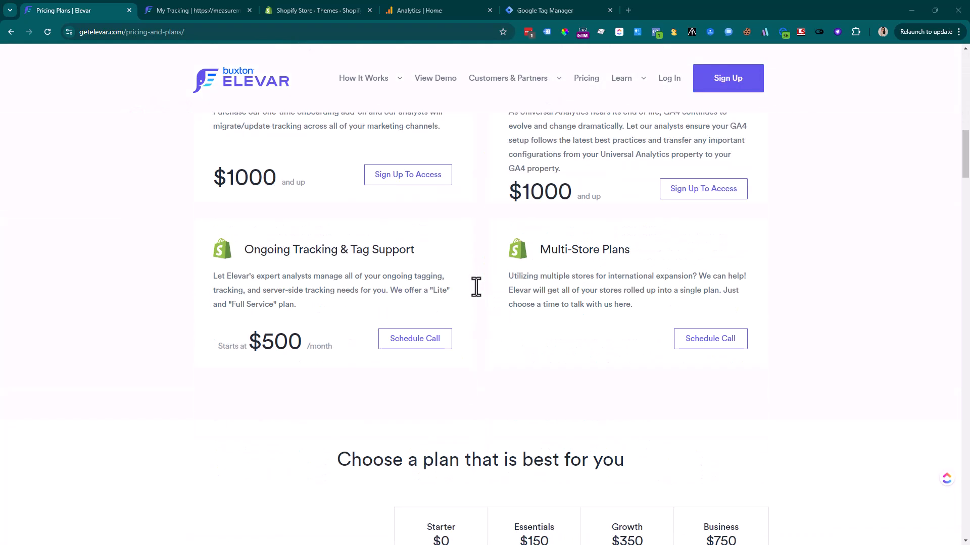
scroll(477, 291, "down", 2)
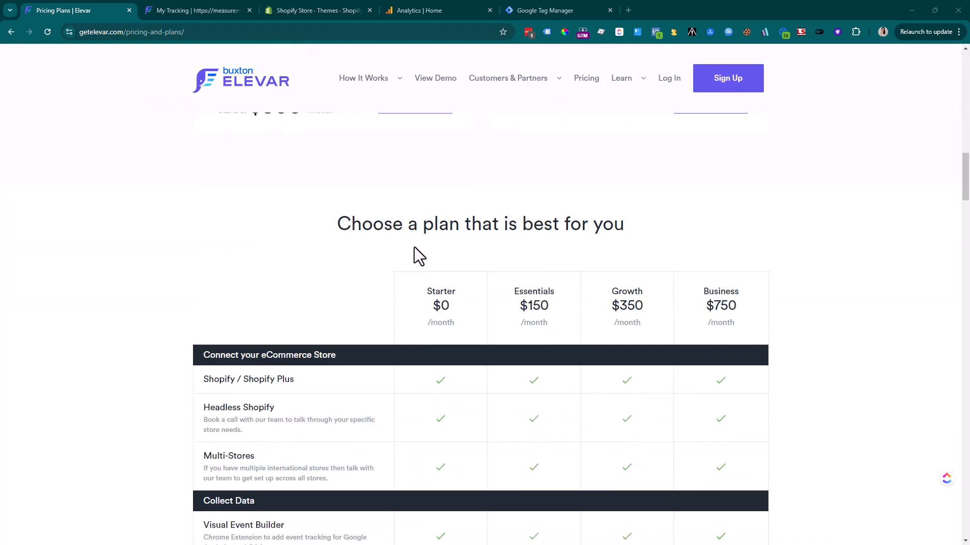
left_click_drag(402, 223, 626, 223)
scroll(609, 275, "up", 18)
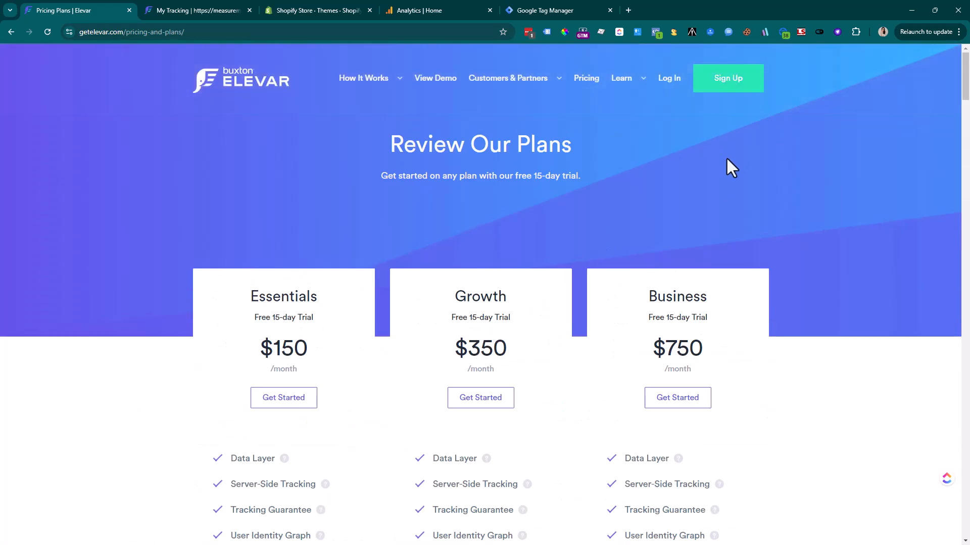
scroll(728, 192, "down", 20)
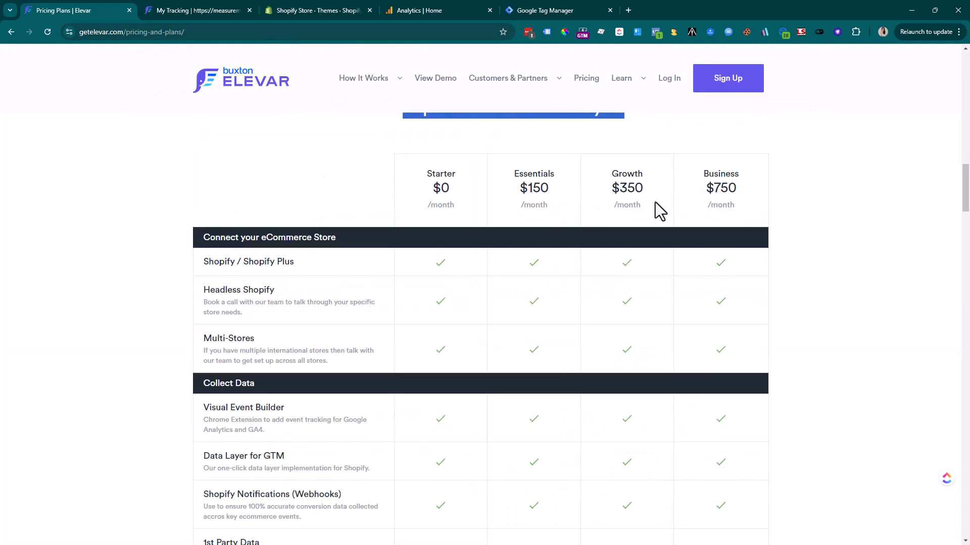
left_click_drag(435, 173, 446, 311)
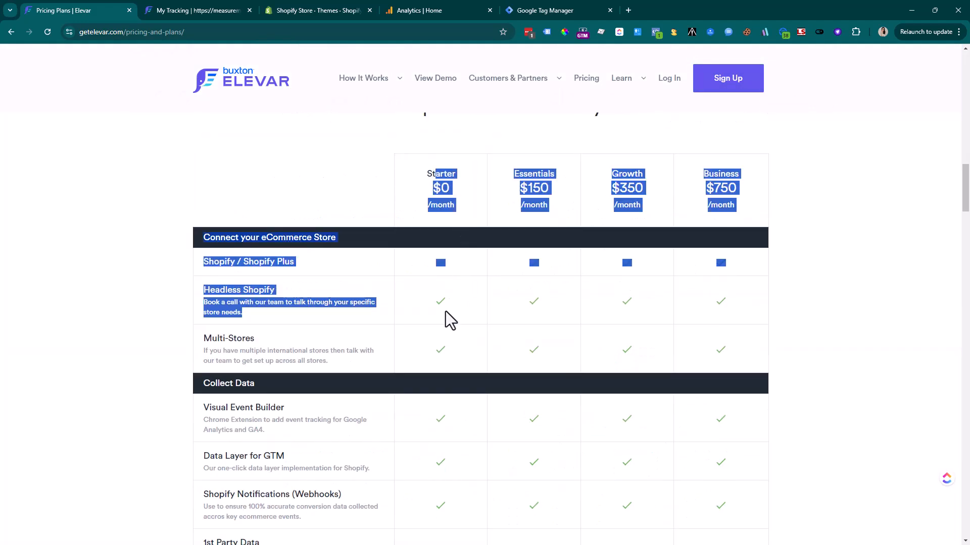
left_click(453, 190)
scroll(454, 189, "down", 14)
scroll(453, 190, "down", 15)
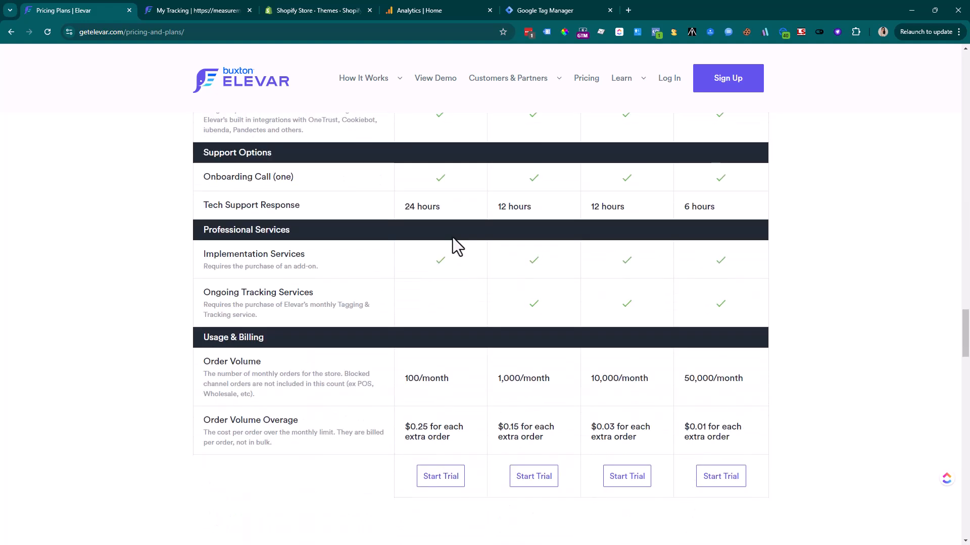
left_click_drag(448, 388, 448, 388)
left_click_drag(405, 427, 453, 439)
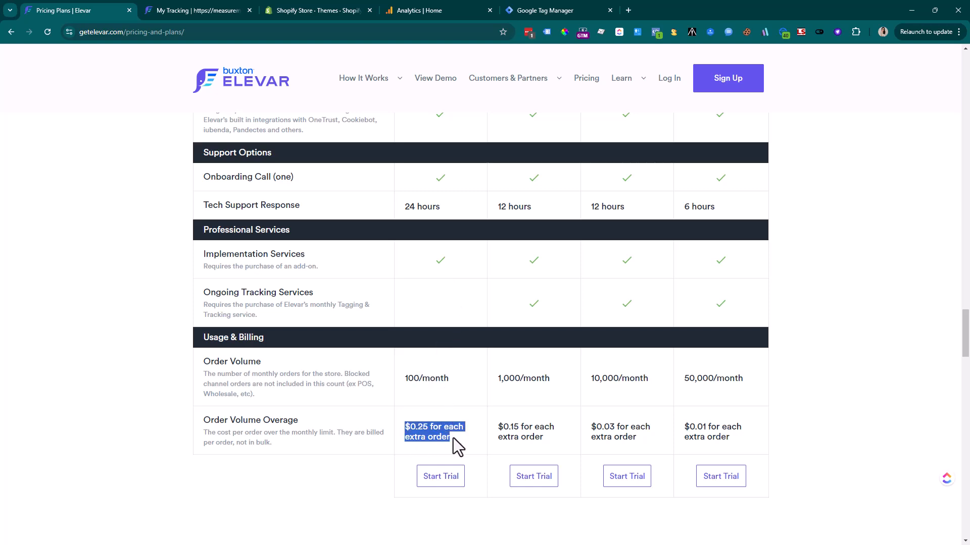
scroll(454, 439, "up", 10)
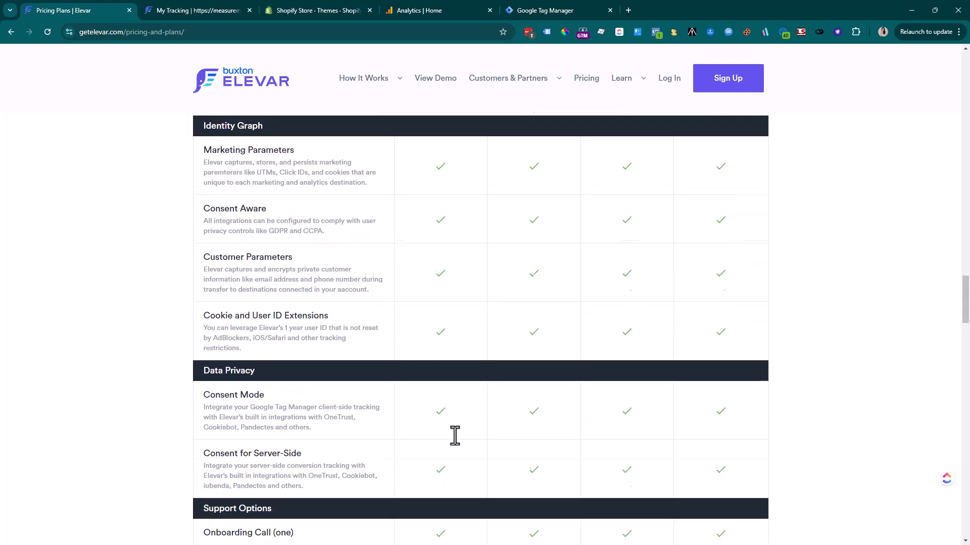
scroll(464, 273, "up", 2)
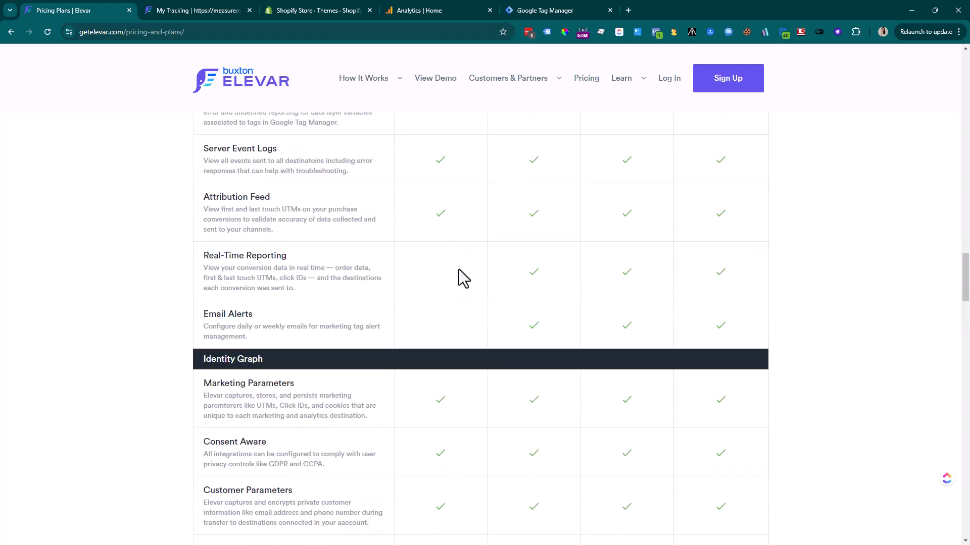
scroll(458, 272, "up", 2)
scroll(547, 197, "up", 10)
scroll(533, 177, "up", 8)
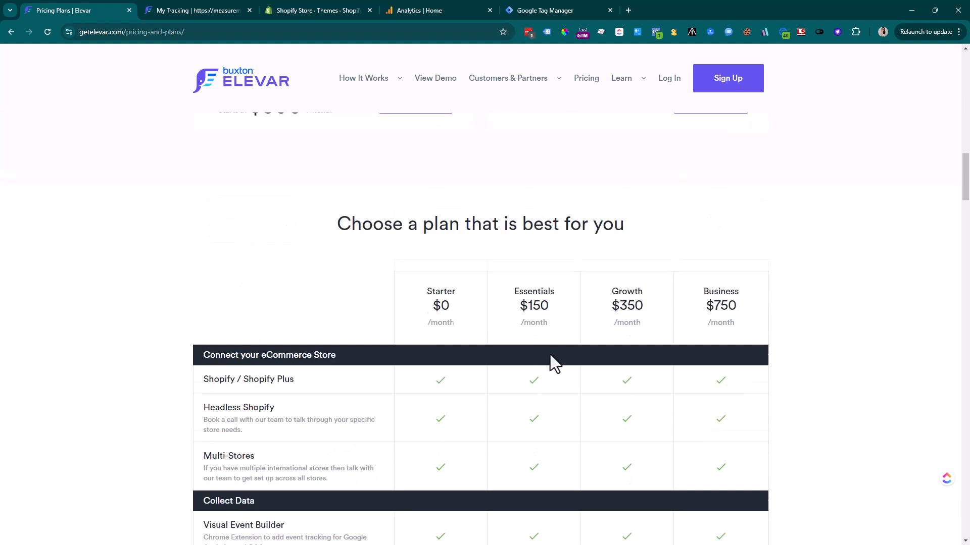
scroll(550, 353, "down", 4)
scroll(549, 350, "down", 2)
scroll(549, 348, "up", 2)
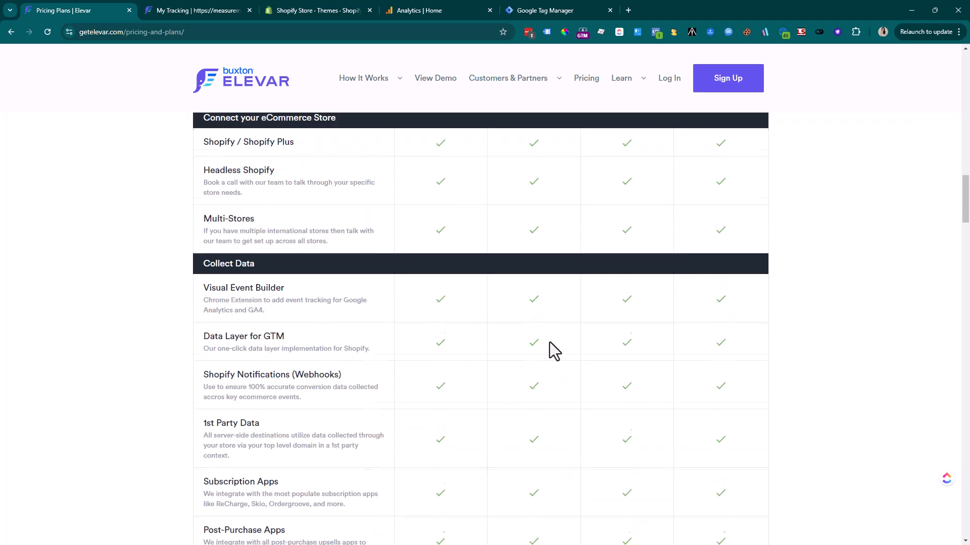
scroll(549, 342, "down", 7)
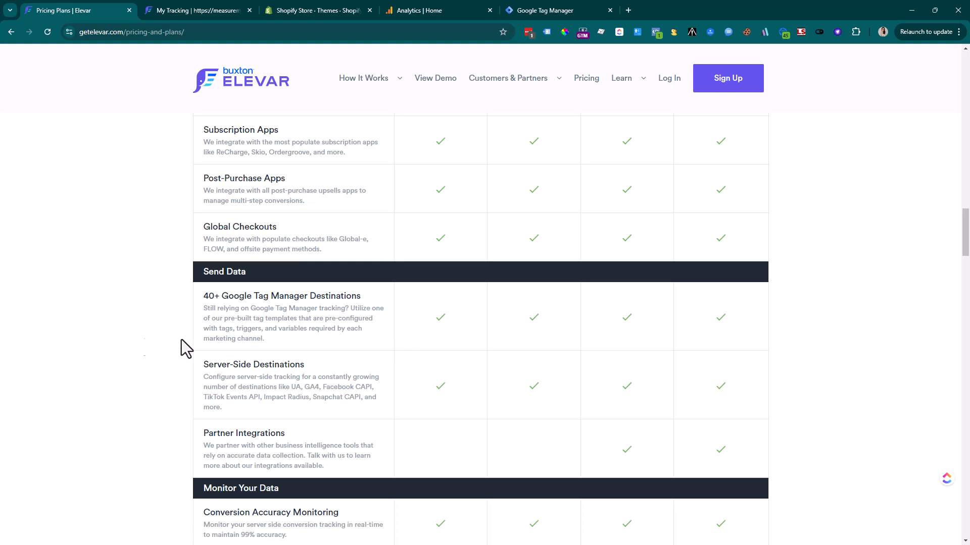
left_click_drag(246, 364, 352, 399)
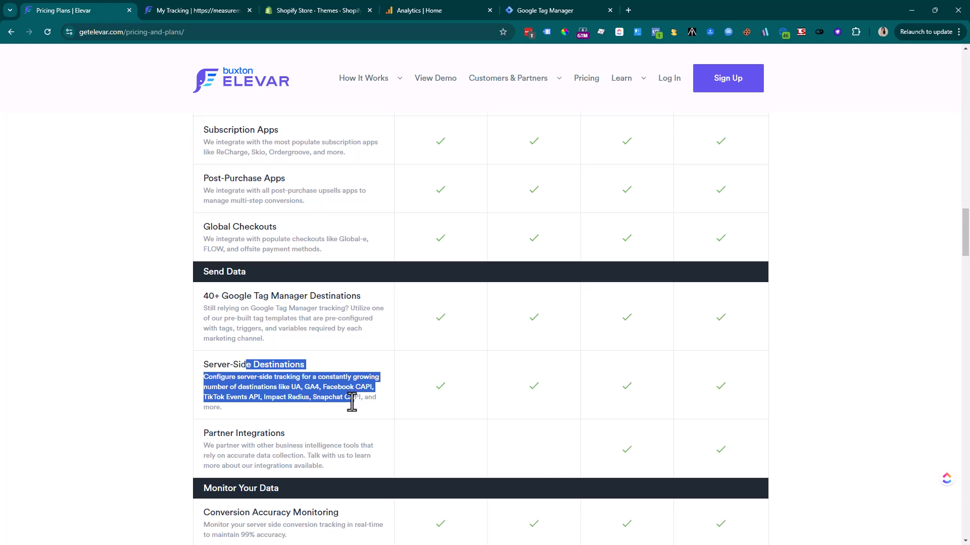
scroll(356, 400, "up", 10)
scroll(452, 288, "up", 5)
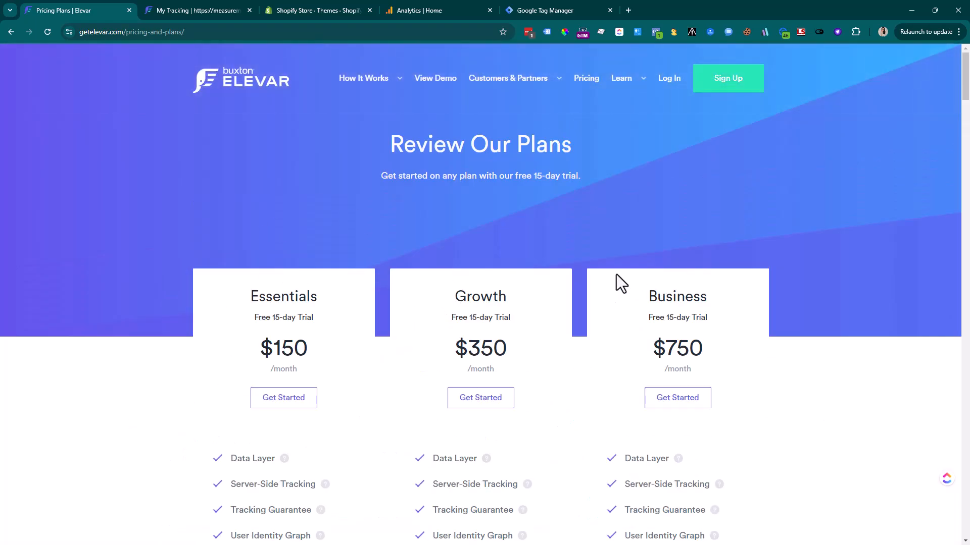
scroll(616, 276, "down", 15)
scroll(616, 278, "down", 20)
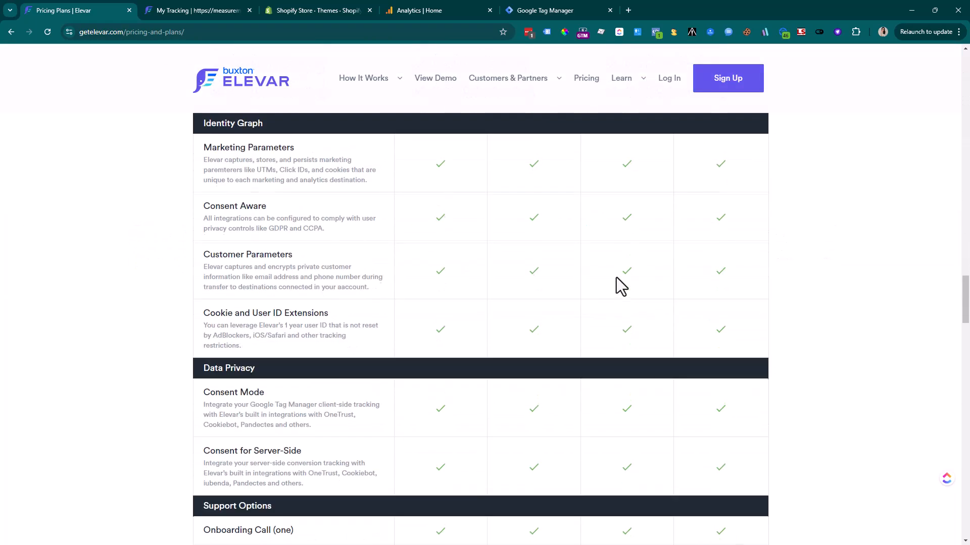
scroll(480, 217, "up", 2)
left_click_drag(455, 204, 370, 202)
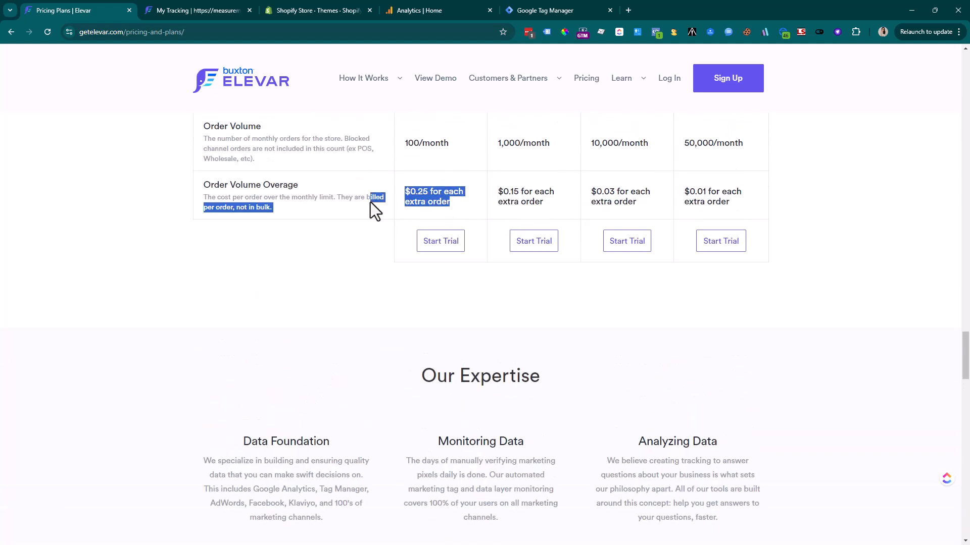
scroll(426, 200, "up", 7)
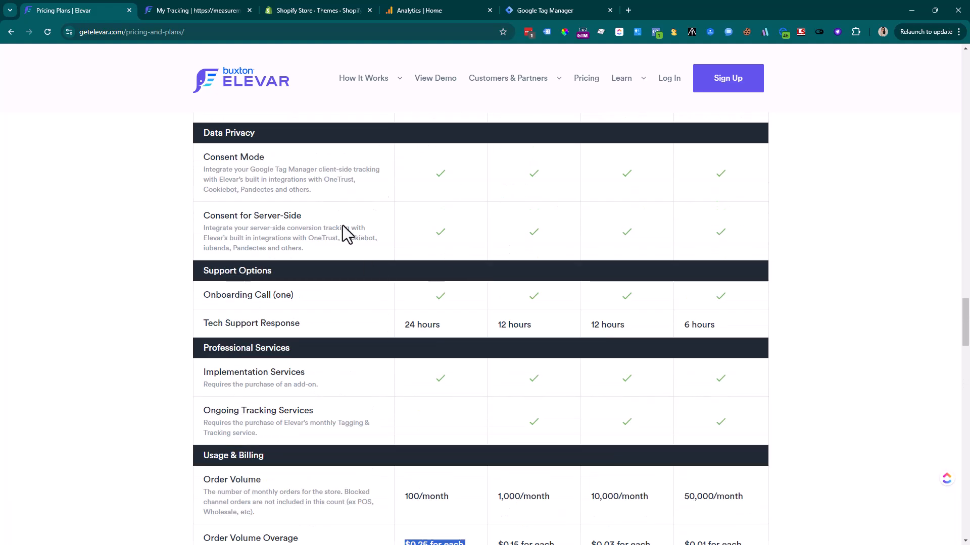
scroll(455, 232, "up", 3)
scroll(525, 281, "up", 10)
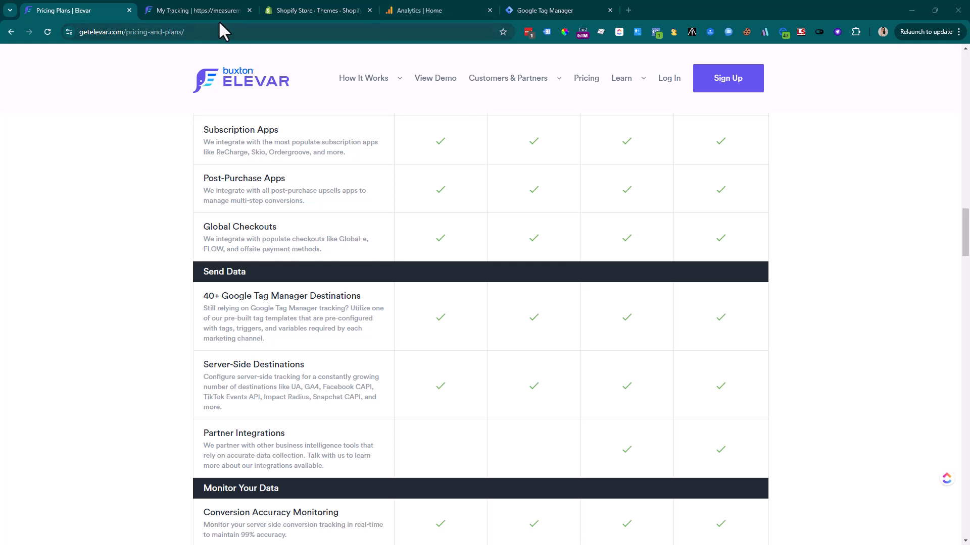
Check the Shopify themes, Google Analytics and Tag Manager tabs, then return to Elevar's My Tracking page
left_click(212, 7)
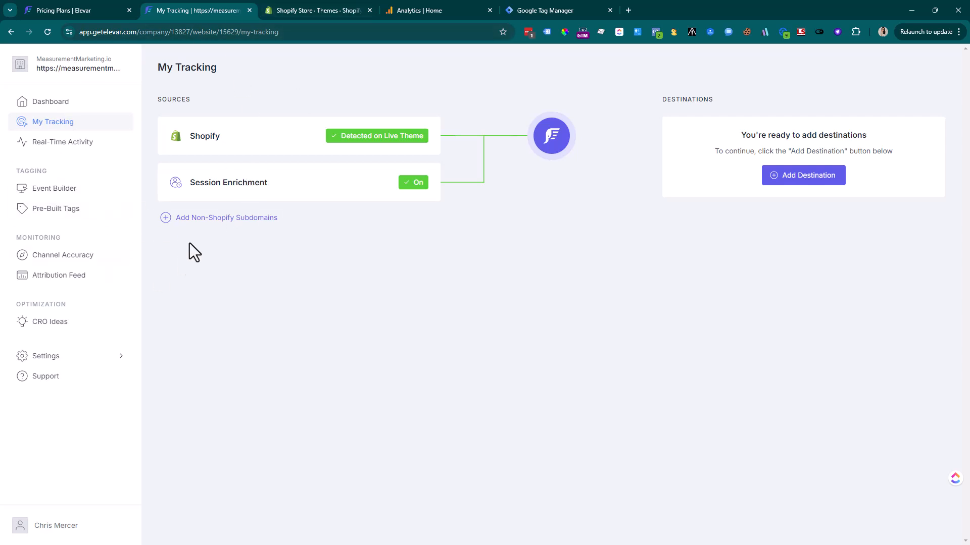
left_click(319, 9)
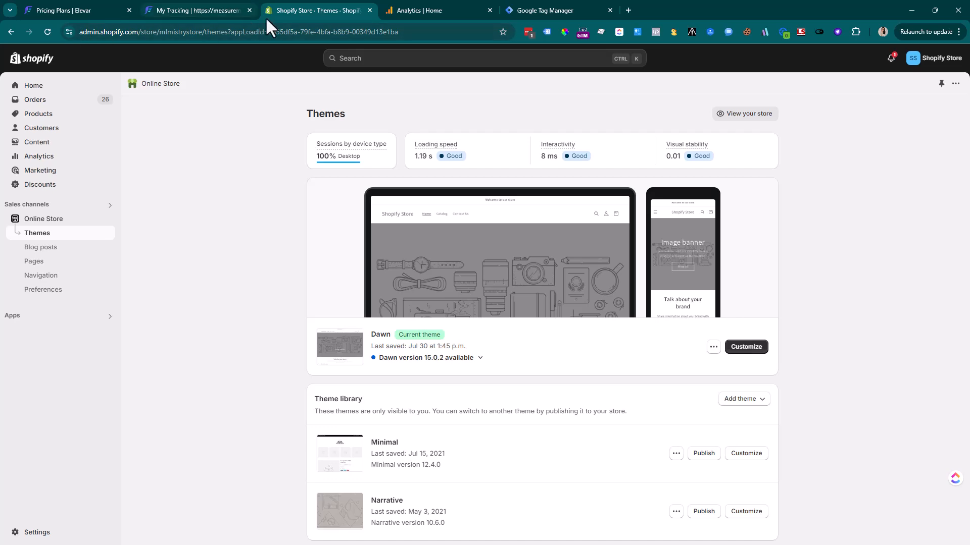
left_click(434, 11)
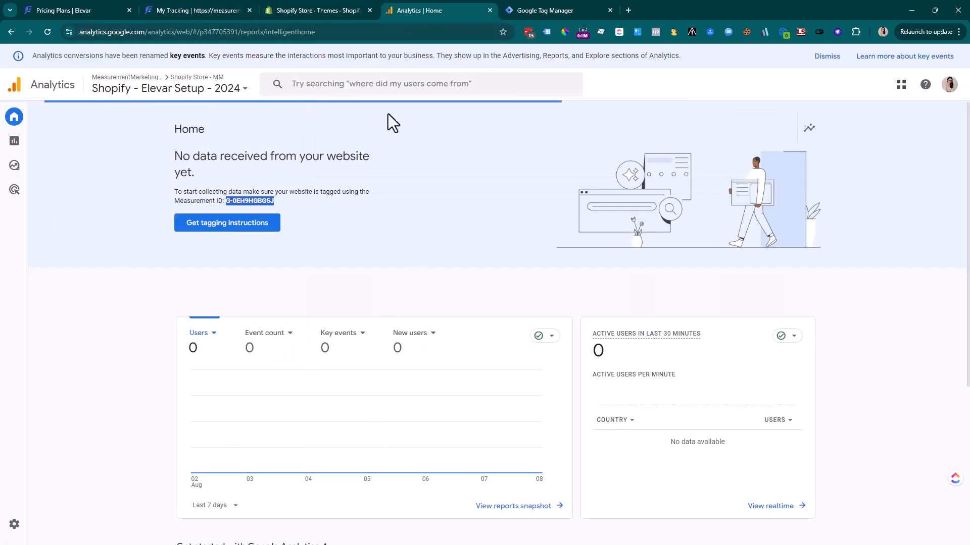
left_click(519, 5)
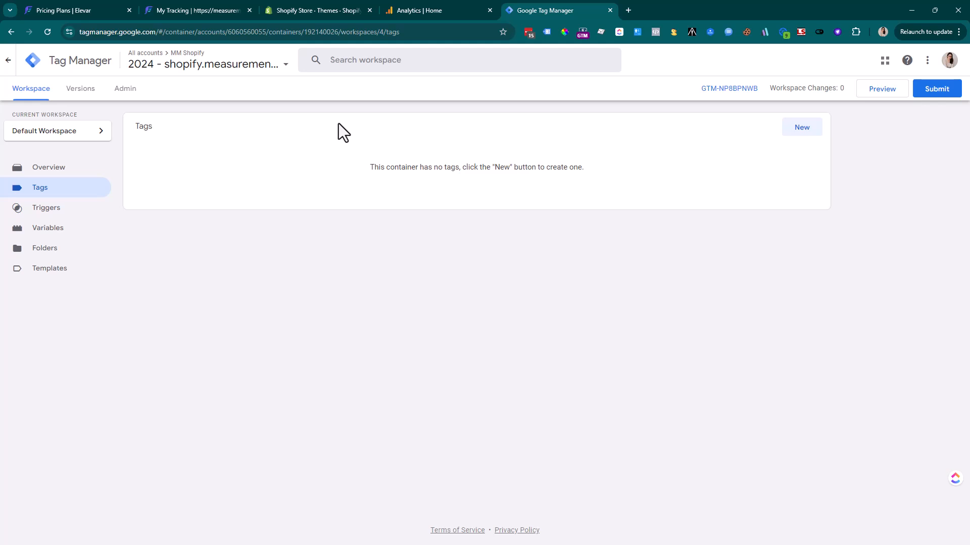
left_click(190, 14)
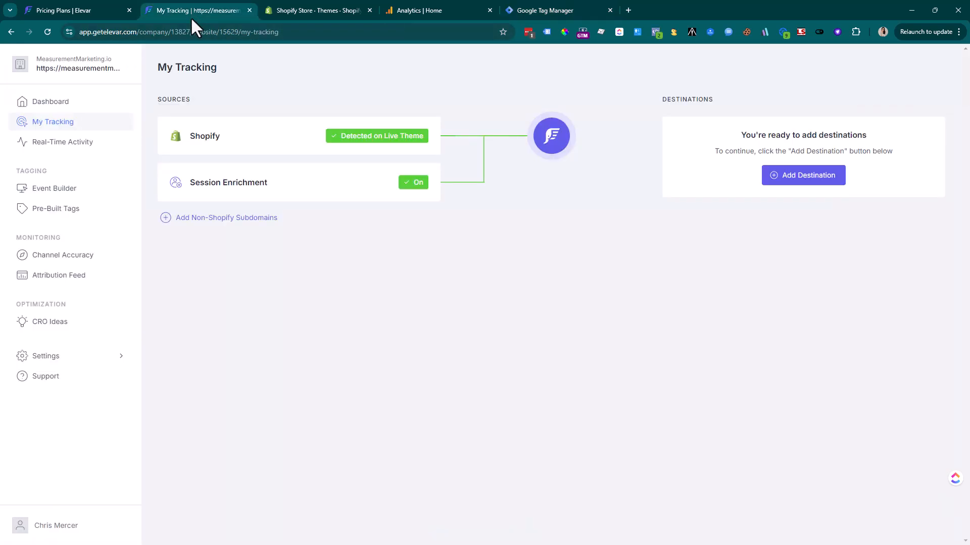
Compare the Shopify source's saved GTM container ID with the ID in Tag Manager's install snippet
left_click(232, 150)
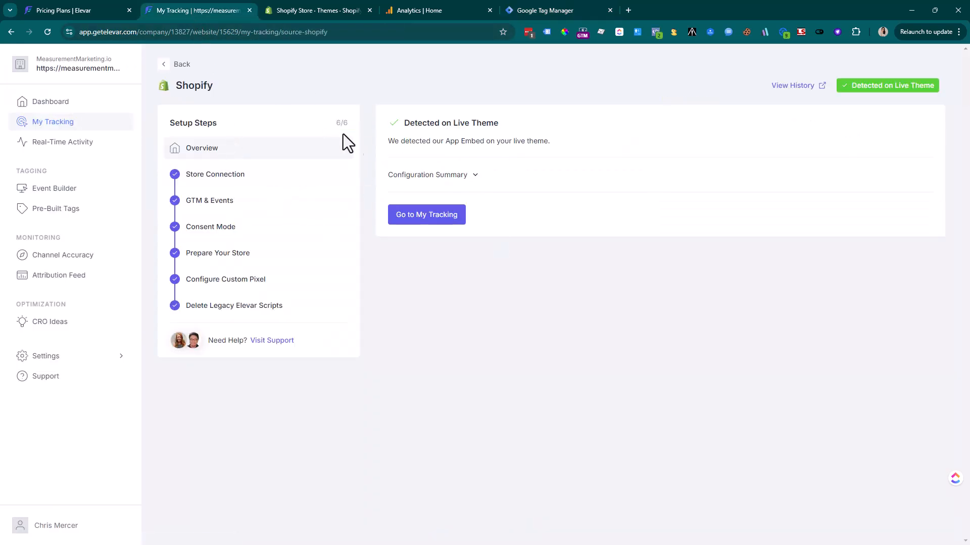
left_click(216, 181)
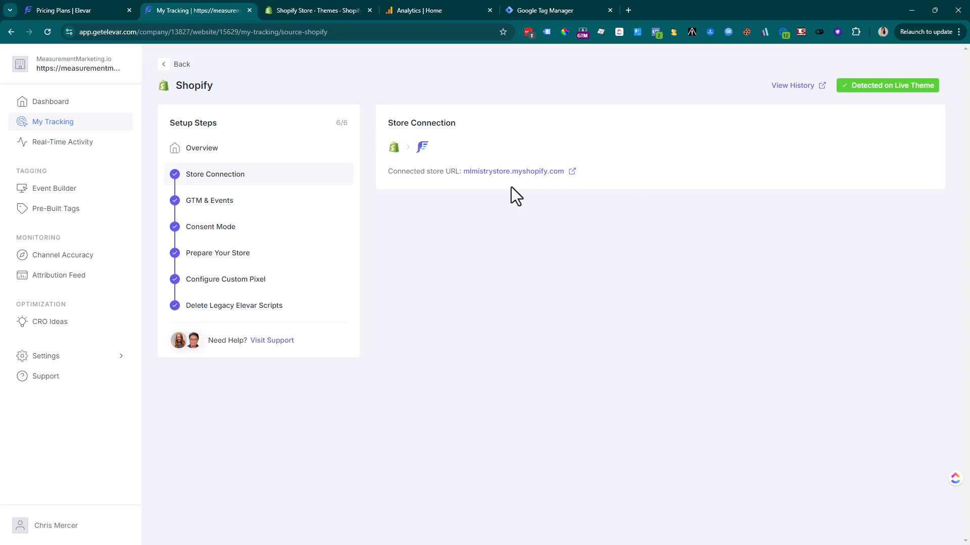
left_click(251, 204)
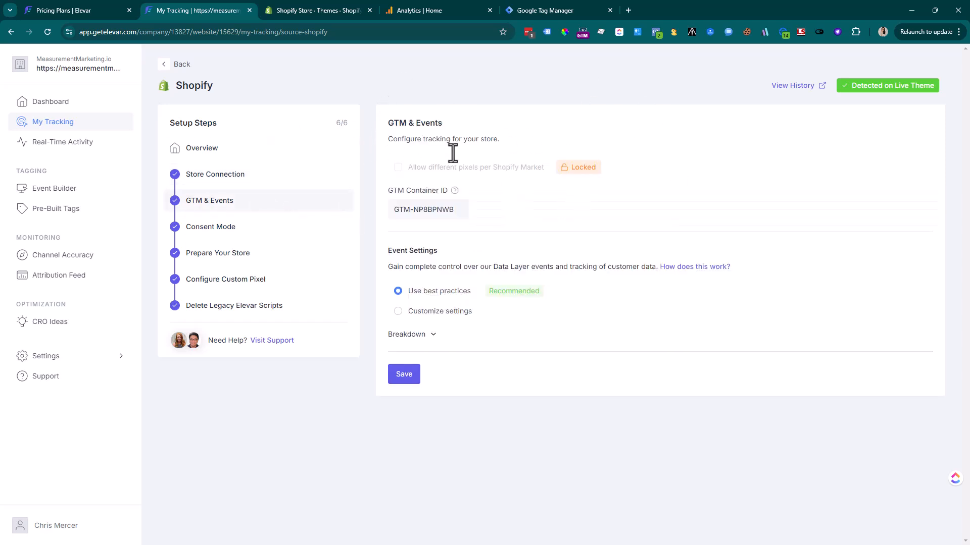
left_click_drag(404, 213, 449, 211)
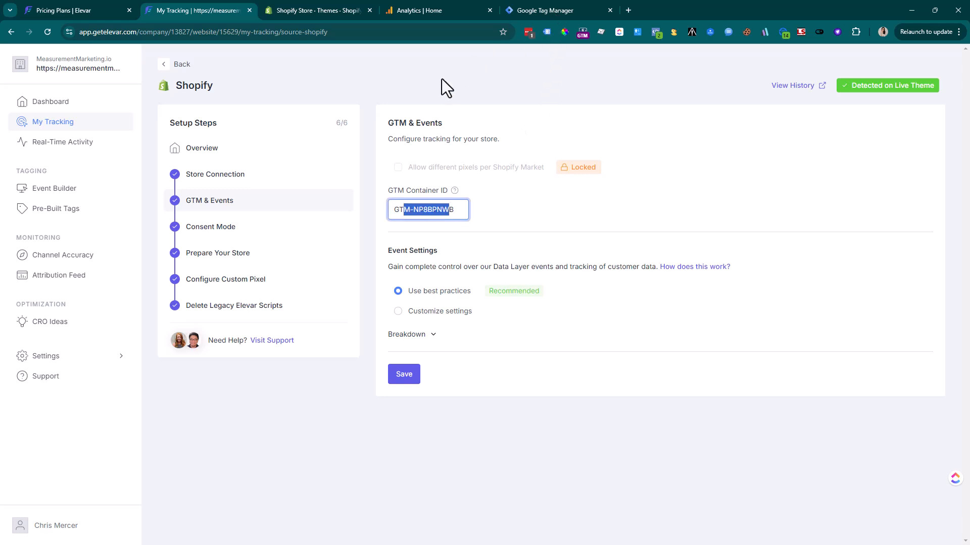
left_click(539, 10)
left_click(717, 90)
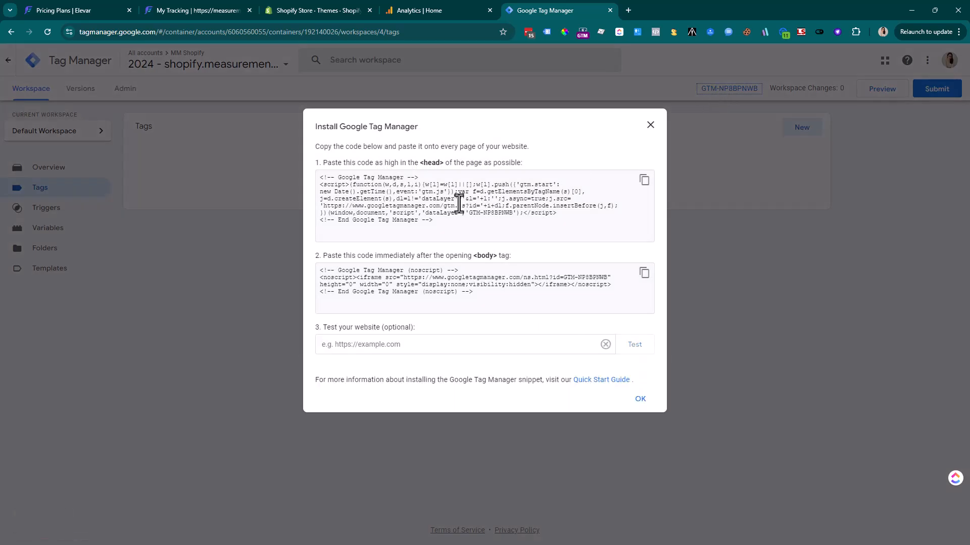
left_click_drag(469, 213, 513, 215)
key("ctrl+c")
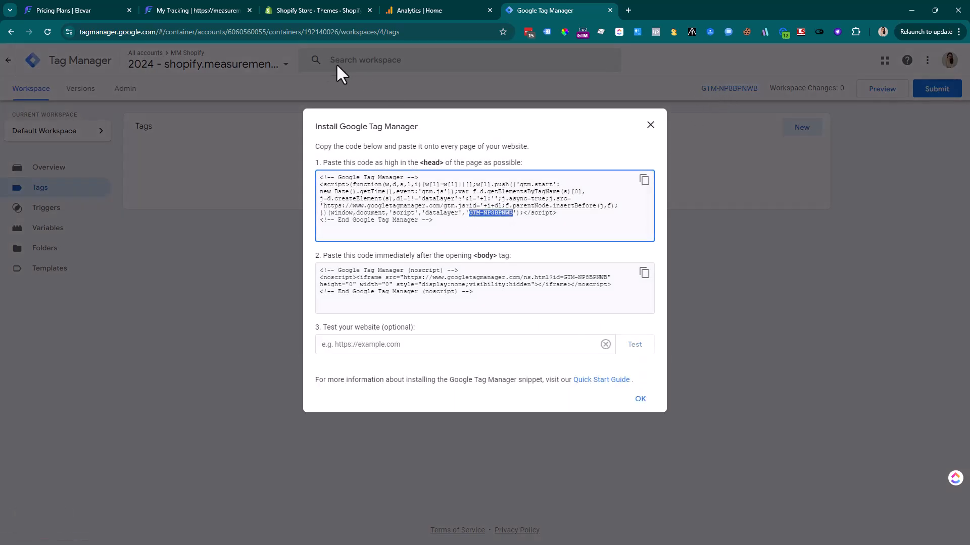
left_click(205, 8)
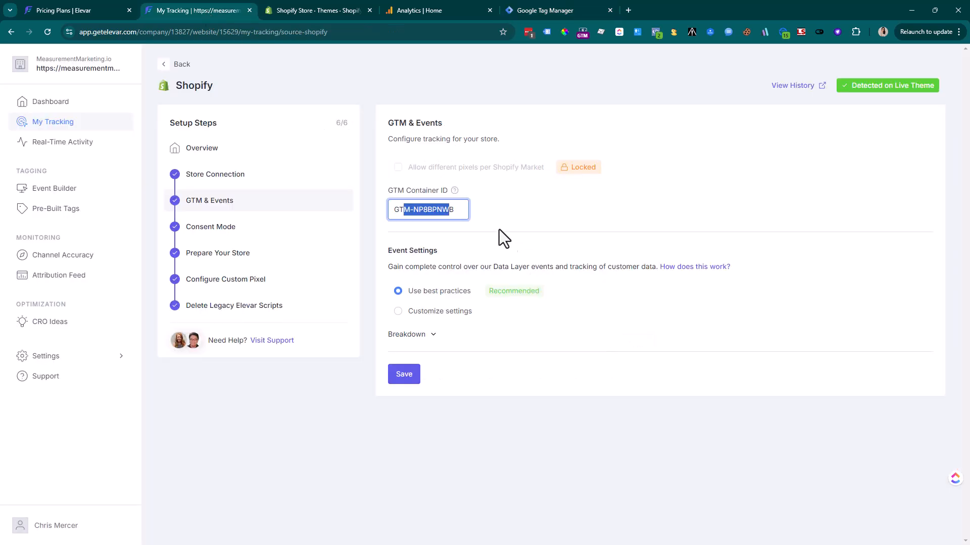
Replace the GTM Container ID with GTM-NP8BPNWB, save it, and go to Consent Mode
double_click(461, 210)
left_click(461, 210)
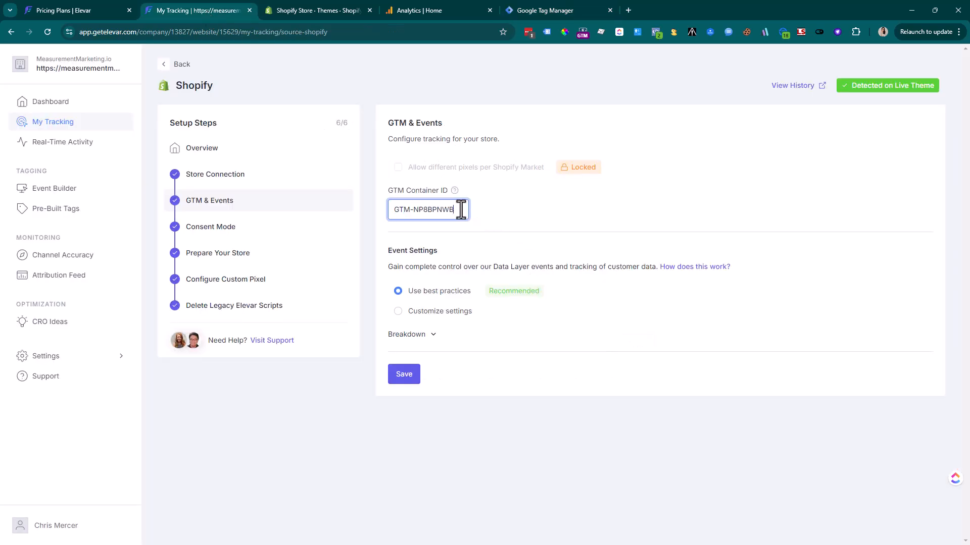
key("BackSpace")
key("BackSpace")
key("BackSpace")
key("BackSpace")
key("BackSpace")
key("BackSpace")
key("BackSpace")
key("BackSpace")
key("BackSpace")
key("BackSpace")
key("BackSpace")
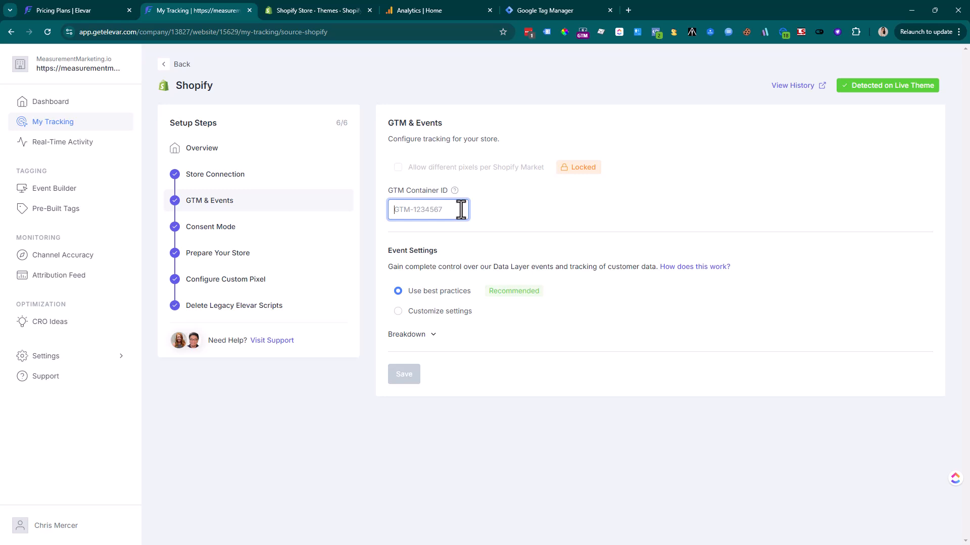
key("ctrl+v")
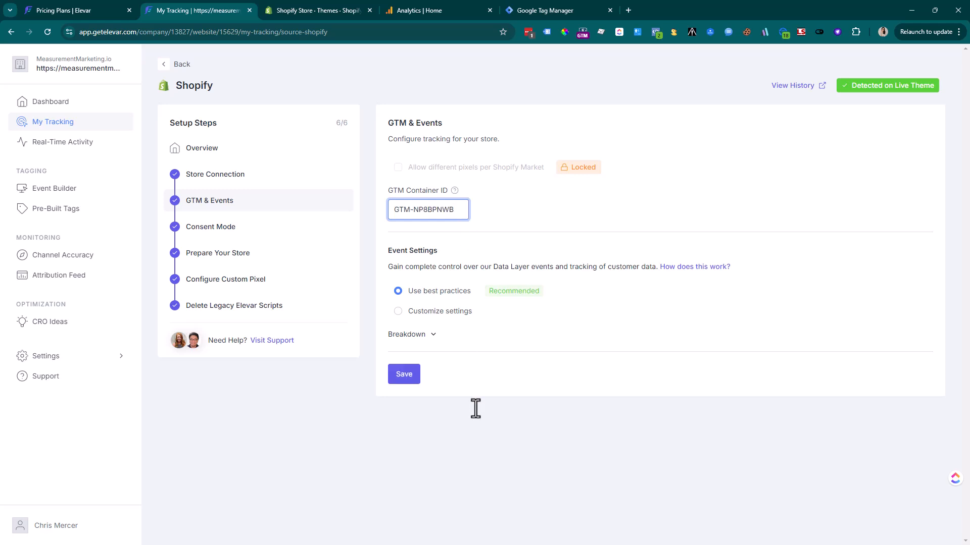
left_click(411, 382)
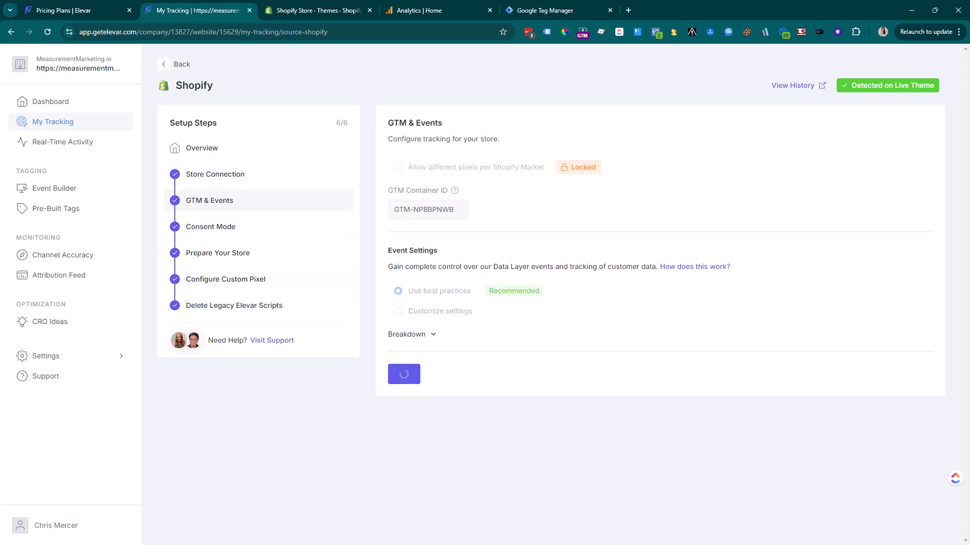
left_click(196, 234)
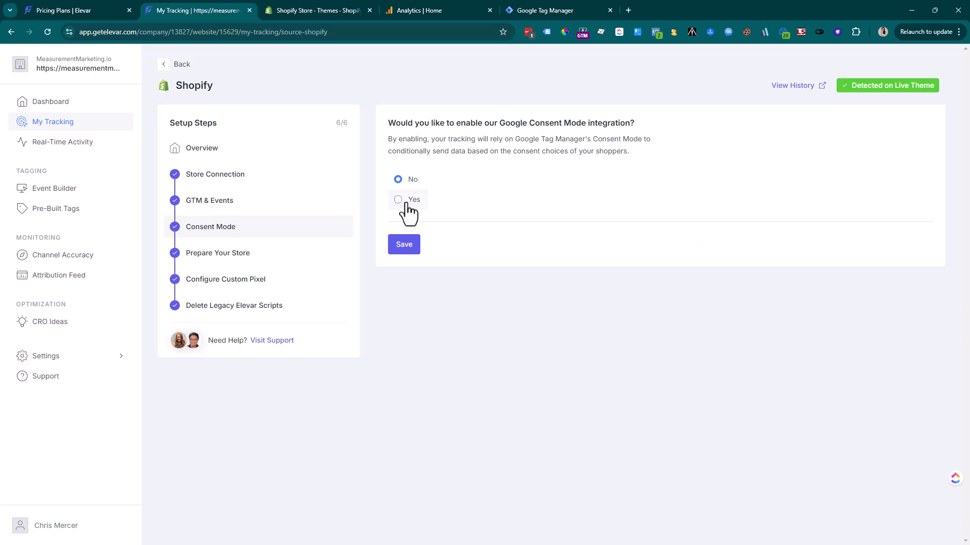
Save Consent Mode as No, review the Prepare Your Store checklist, and go to Shopify Themes
left_click(414, 245)
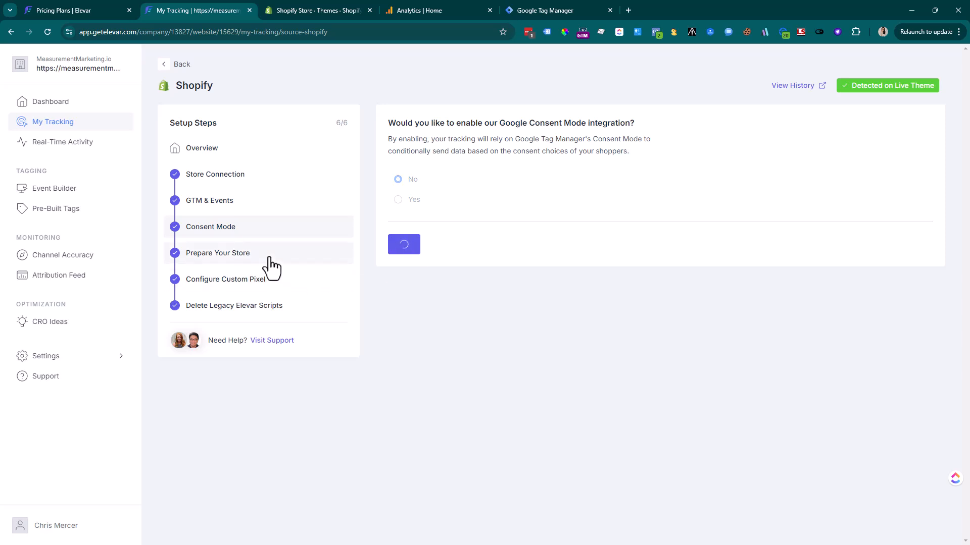
left_click(241, 264)
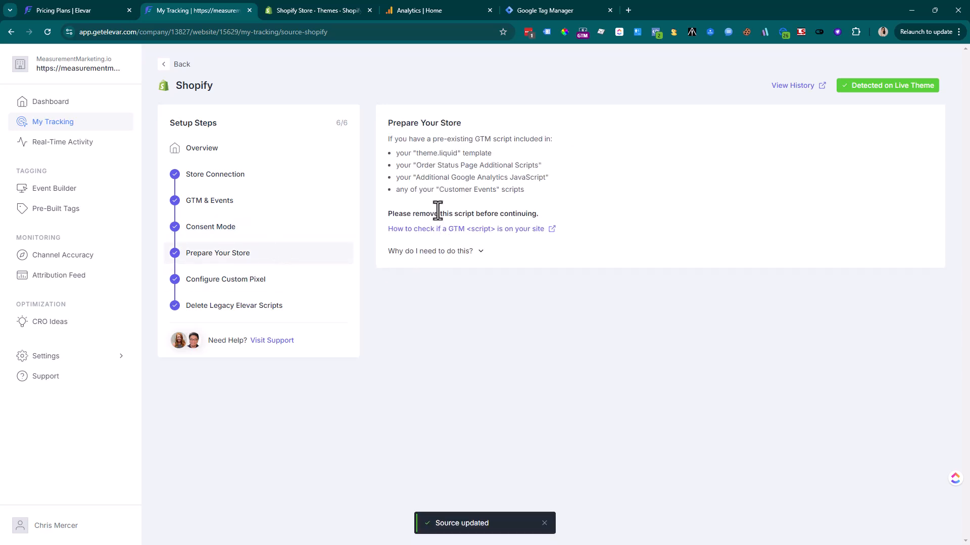
left_click_drag(457, 139, 531, 184)
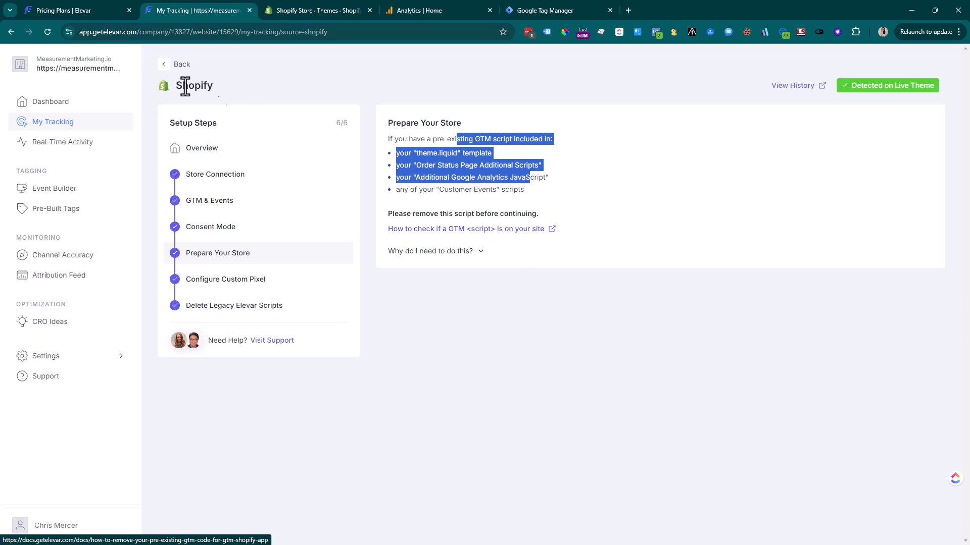
left_click(308, 15)
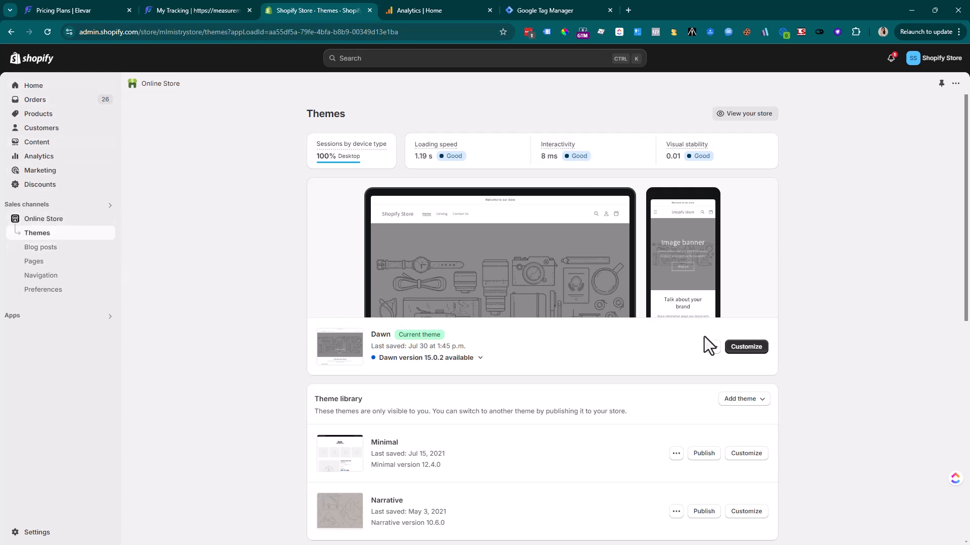
Open the Dawn theme's theme.liquid in the code editor and search it for GTM-
left_click(713, 348)
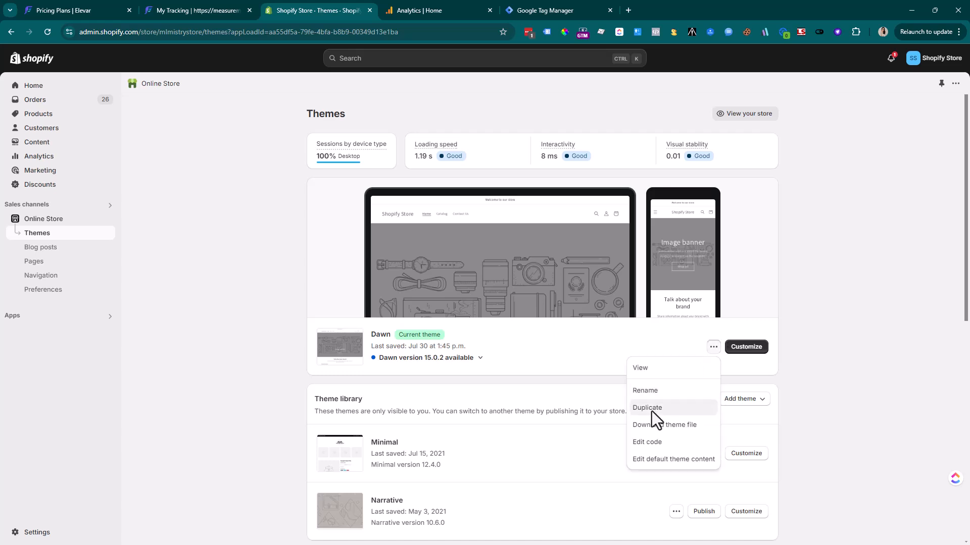
left_click(651, 444)
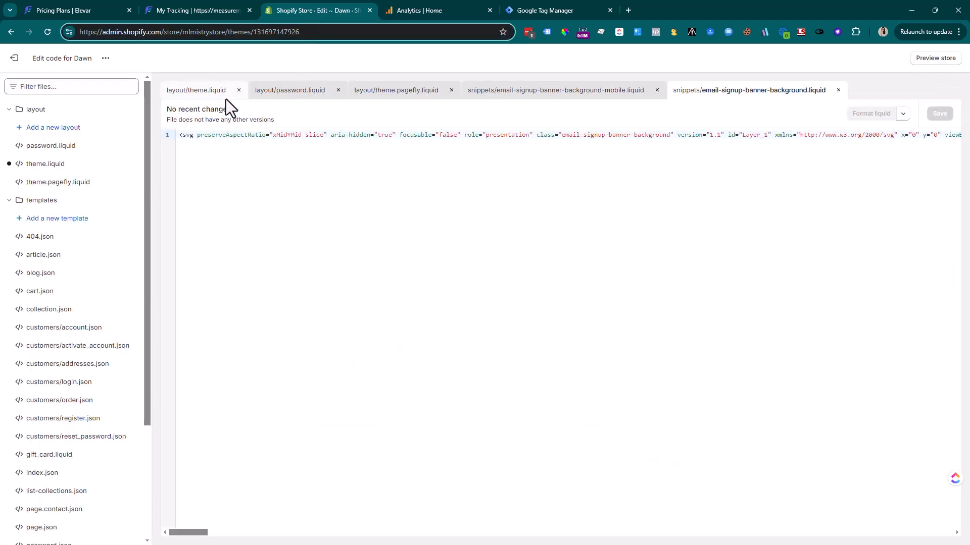
left_click(195, 96)
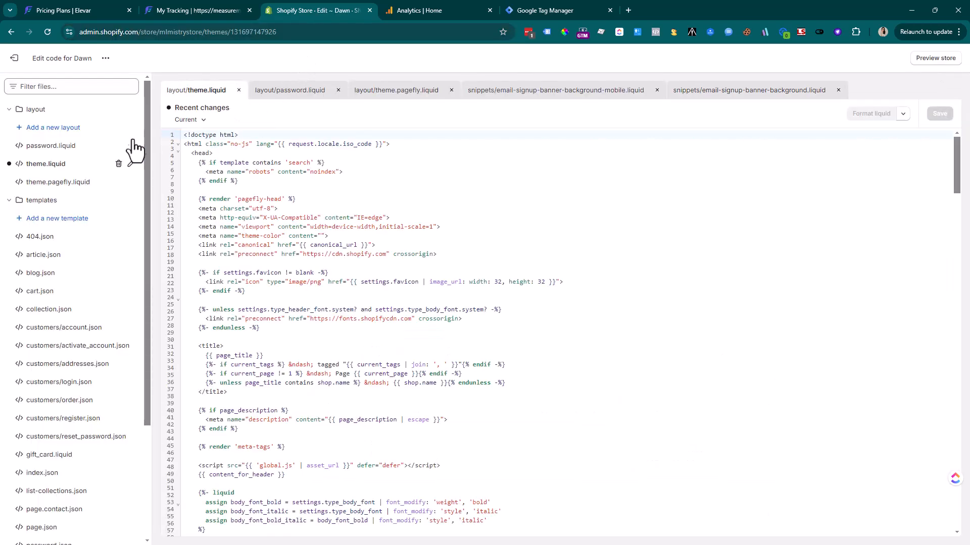
left_click(36, 164)
left_click(379, 201)
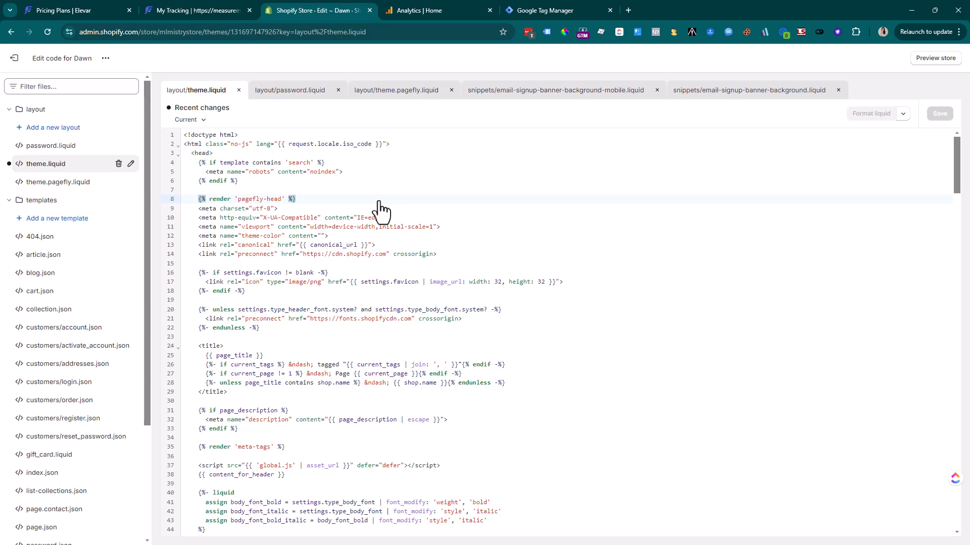
key("ctrl+f")
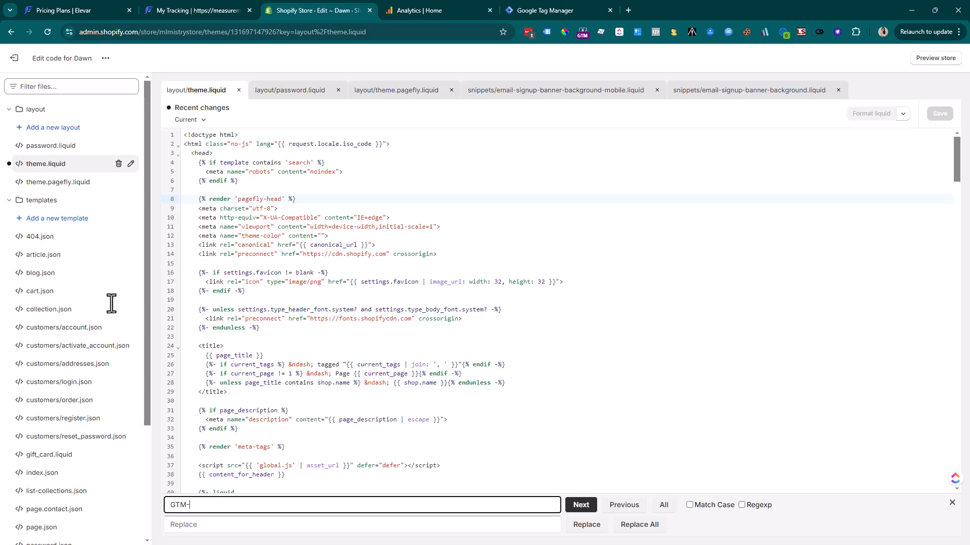
Collapse the layout and templates folders and browse the snippets files for GTM scripts
left_click(9, 109)
left_click(8, 127)
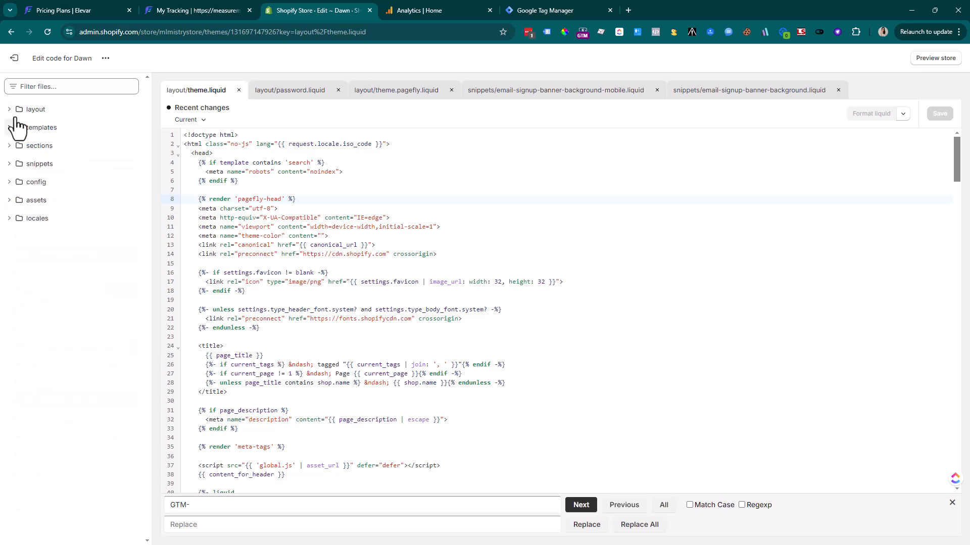
left_click(16, 164)
scroll(110, 285, "down", 1)
scroll(109, 286, "down", 10)
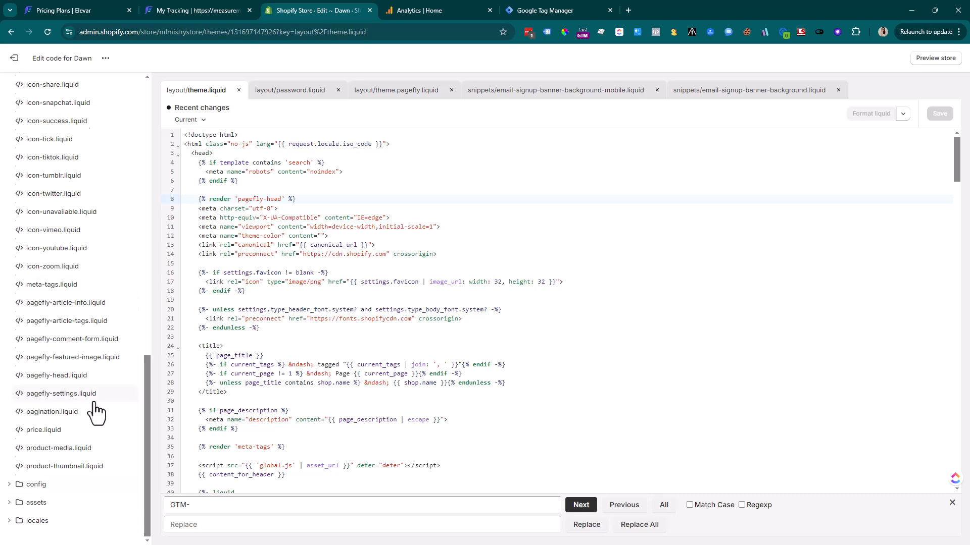
scroll(96, 412, "up", 7)
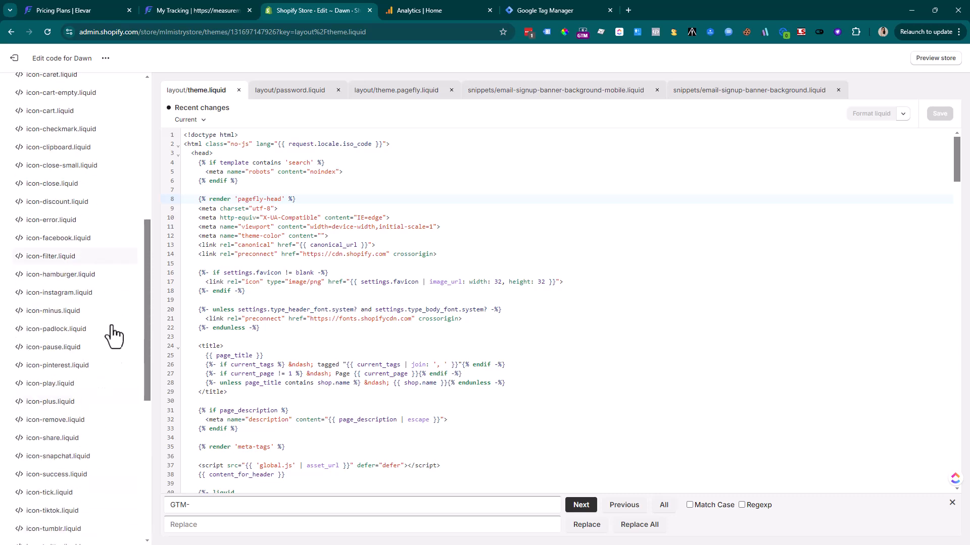
Check Shopify's Customer events pixels, finding Elevar Conversion Tracking connected, then return to Elevar
left_click(172, 10)
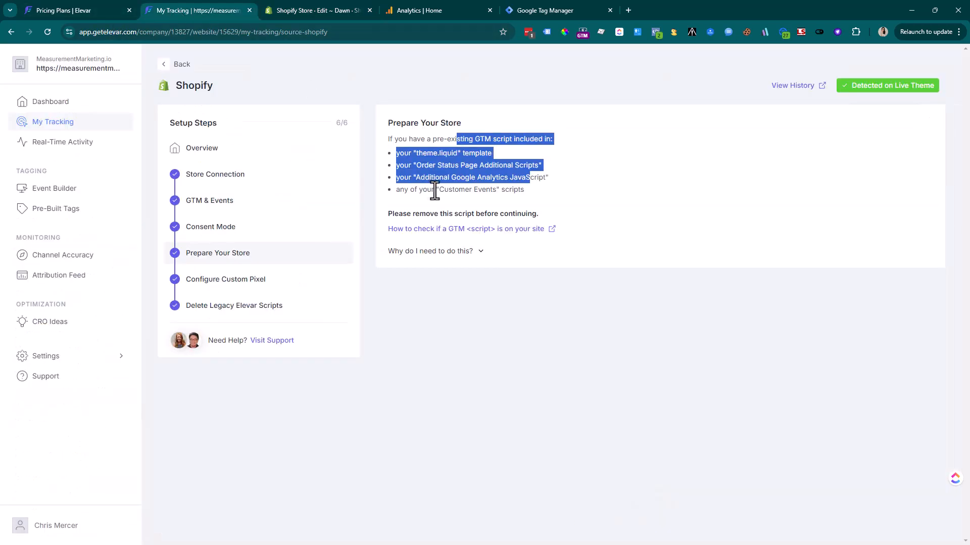
left_click_drag(439, 191, 535, 187)
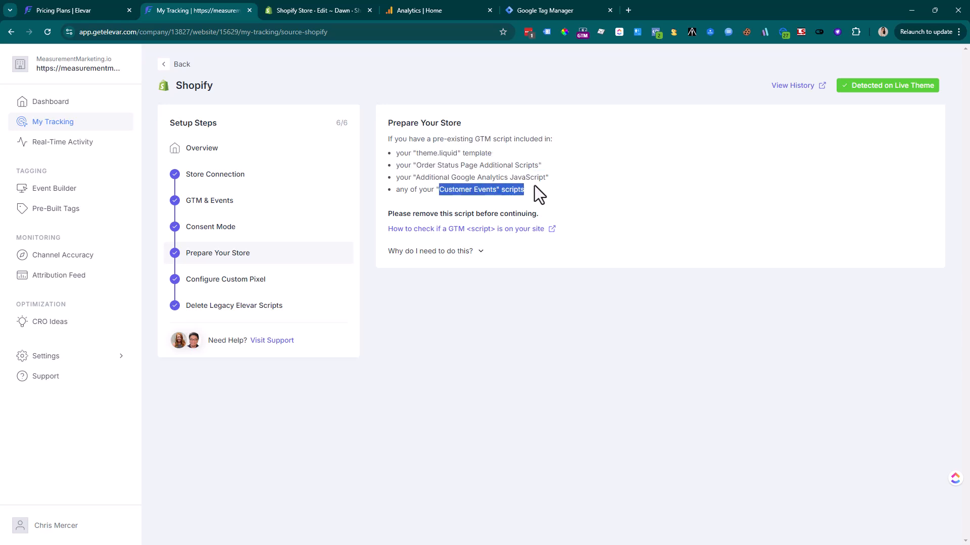
left_click(303, 7)
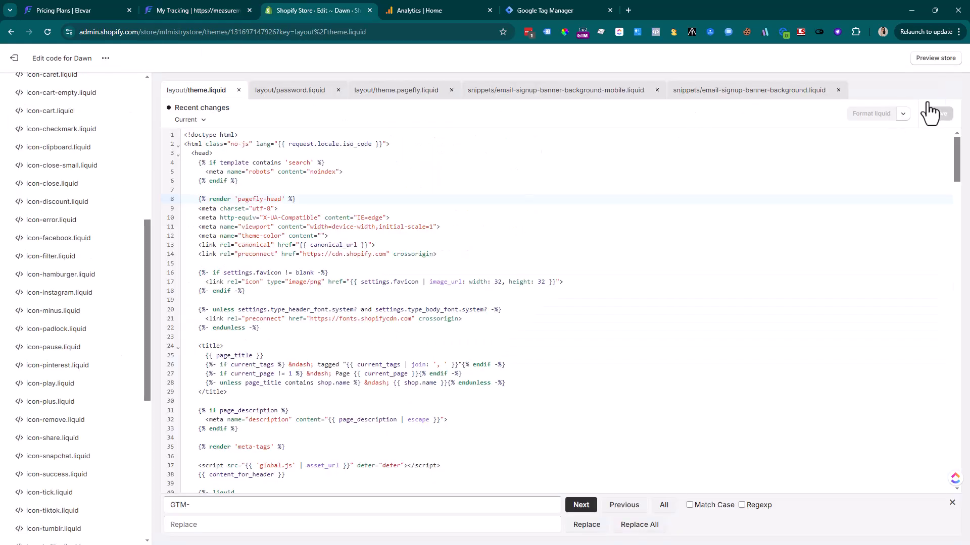
left_click(14, 59)
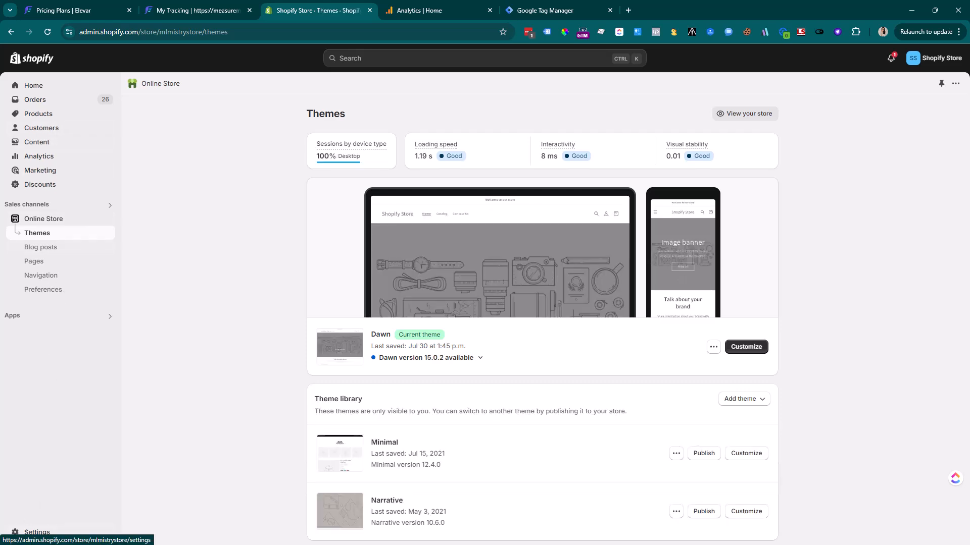
left_click(28, 535)
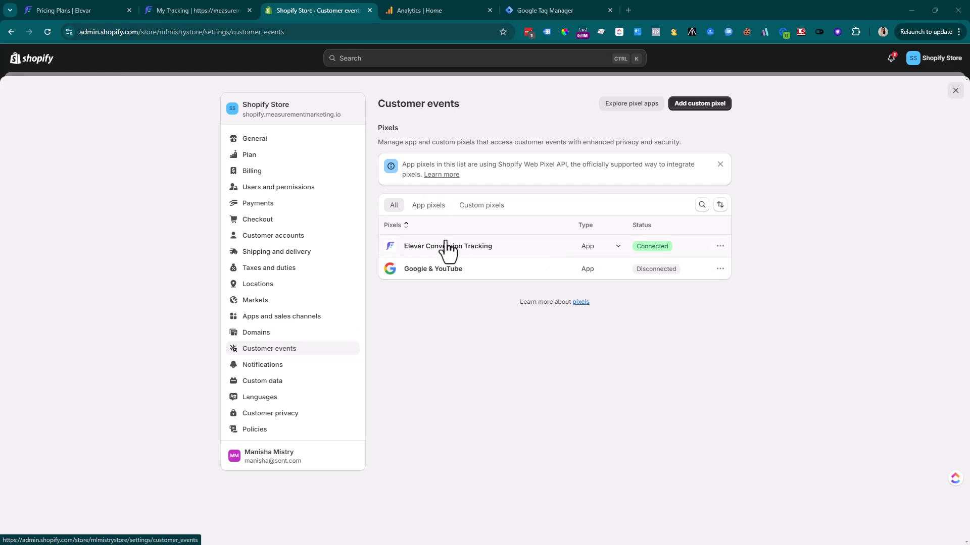
left_click(183, 11)
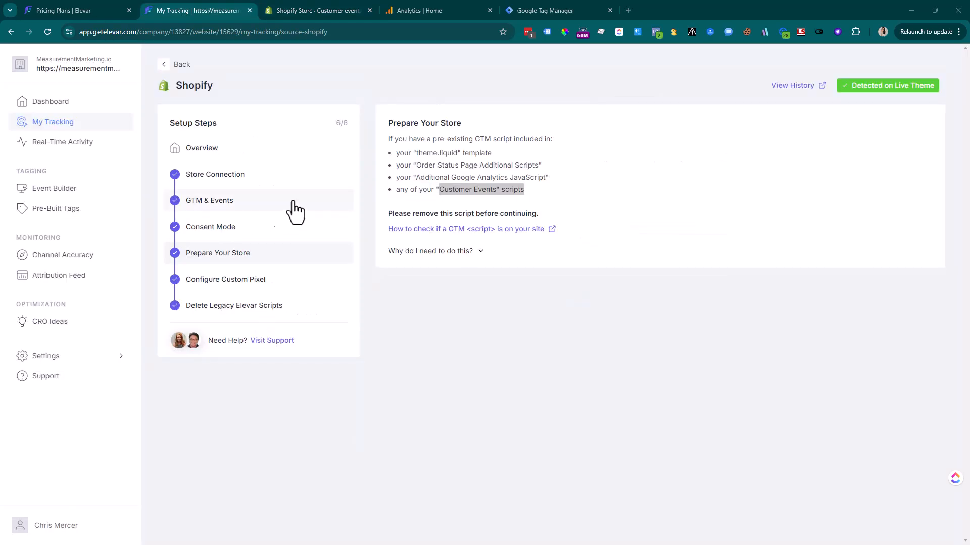
Copy Elevar's custom pixel code and add a Shopify custom pixel named 'Elevar - Custom Tracking'
left_click(275, 285)
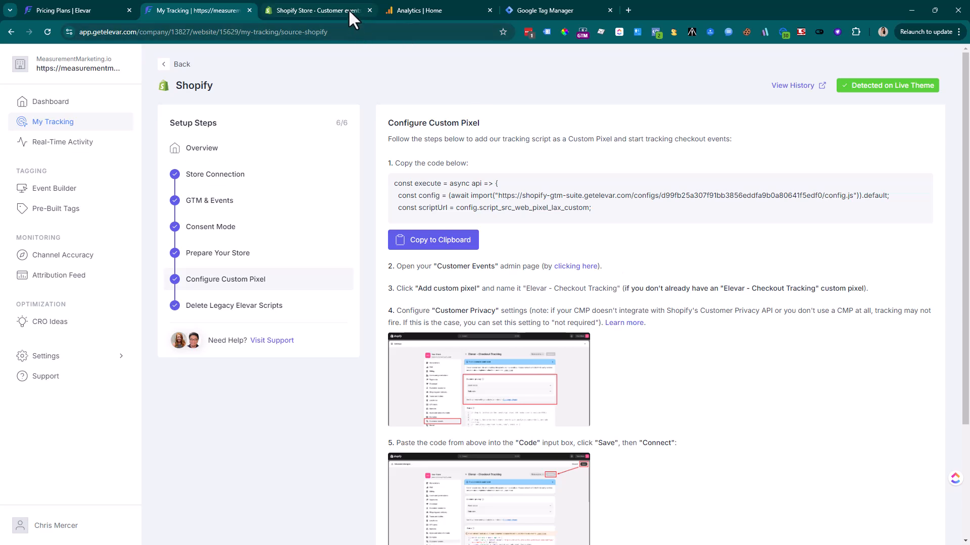
left_click(457, 240)
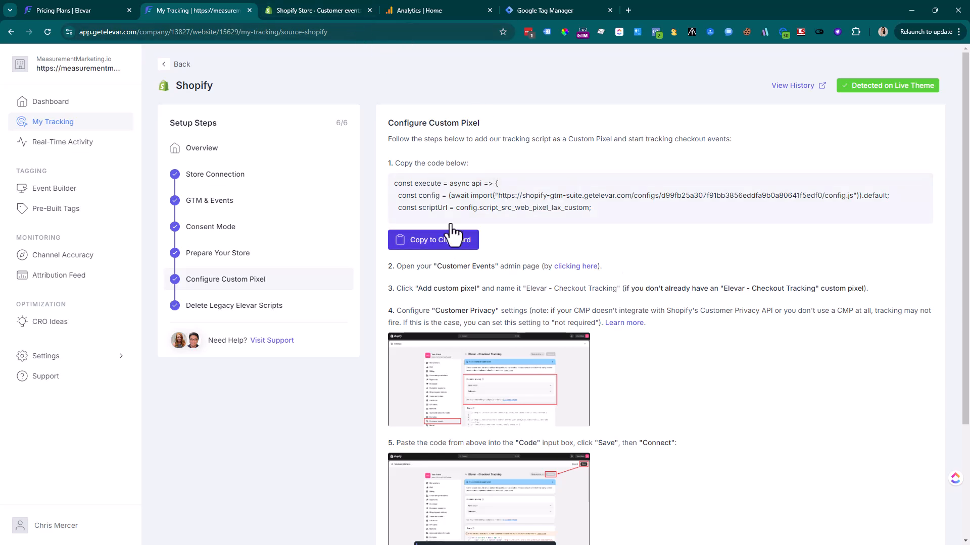
left_click(331, 8)
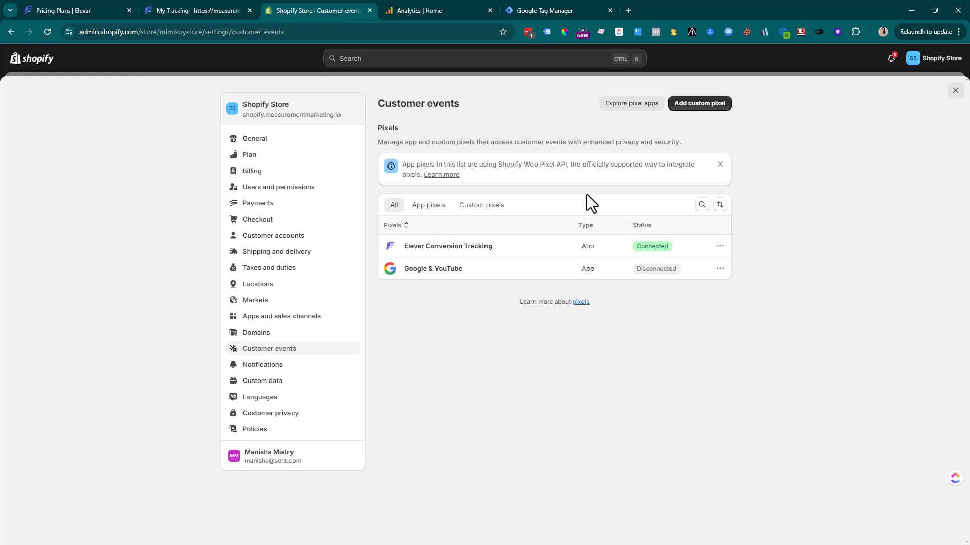
left_click(696, 106)
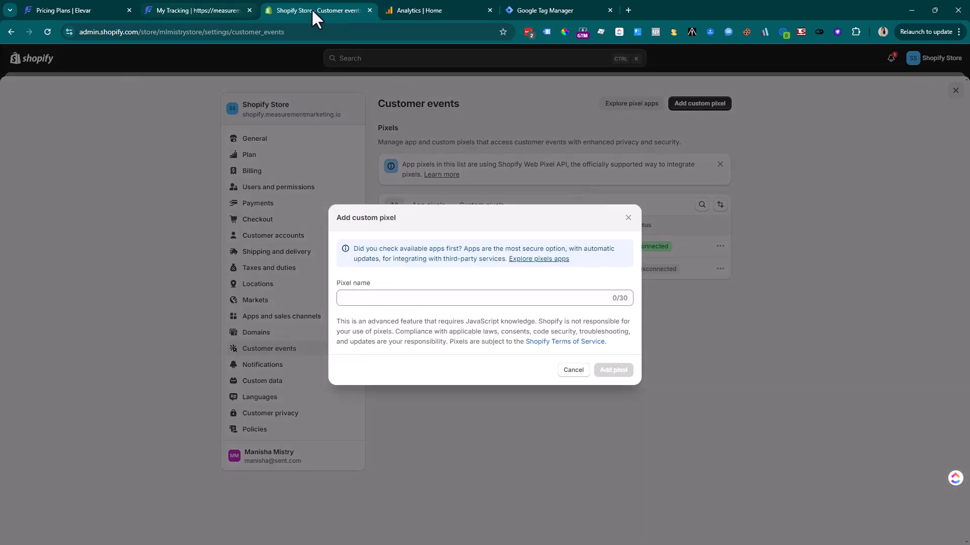
left_click(172, 10)
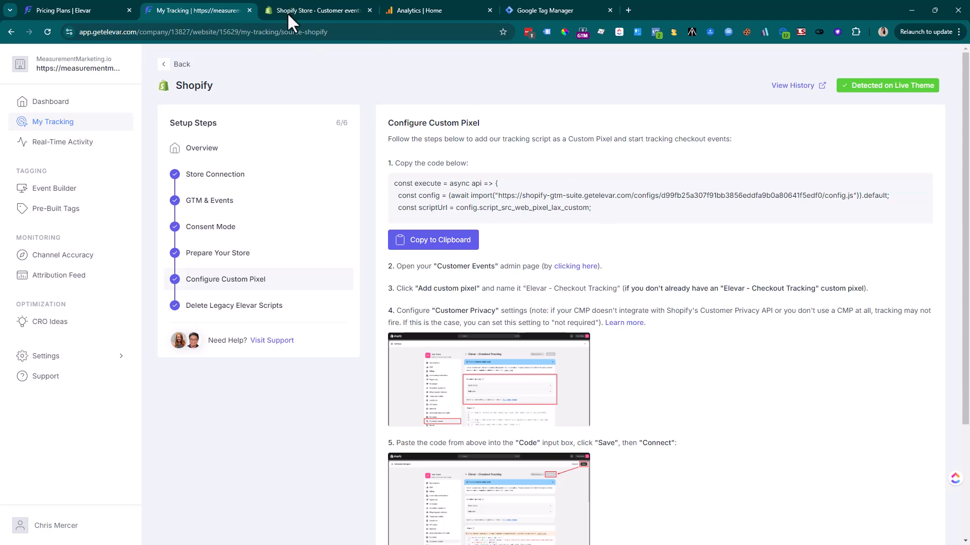
left_click(322, 10)
left_click(350, 298)
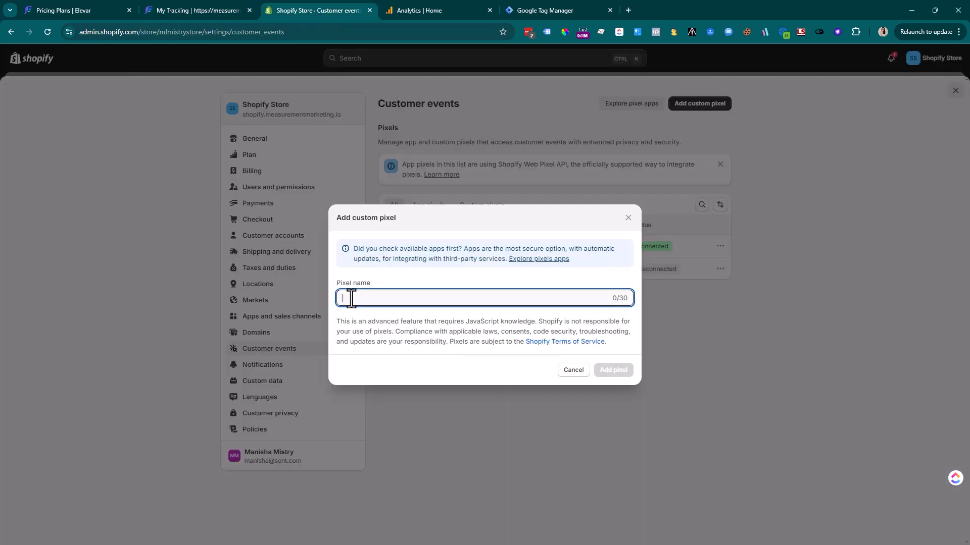
type("Elevar - Cust")
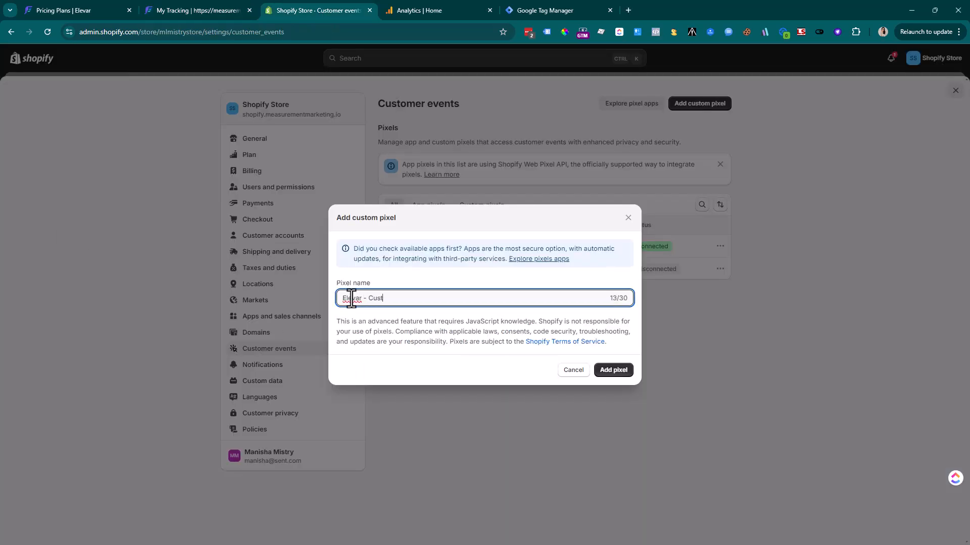
type("om Tracking")
left_click(614, 371)
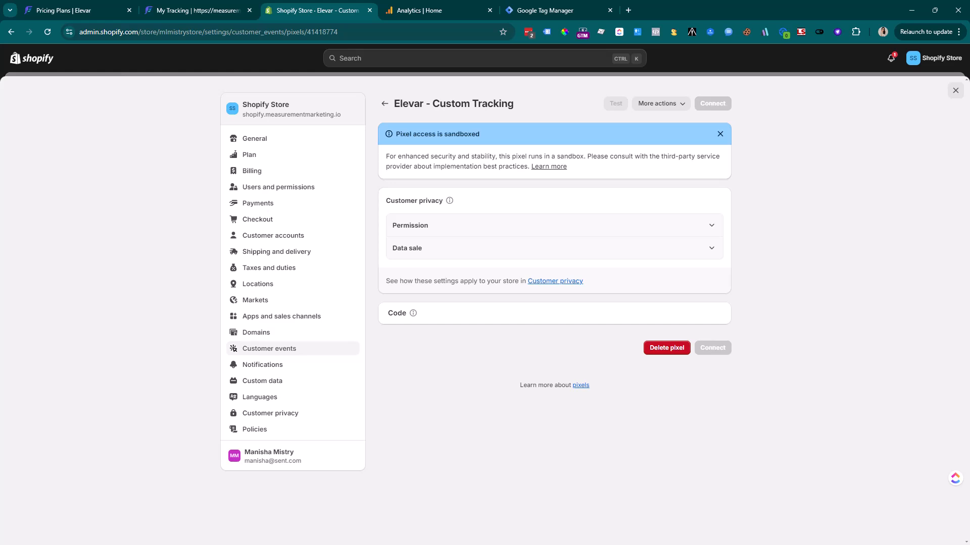
Set the pixel's permission to Not required and delete its default code
left_click(524, 225)
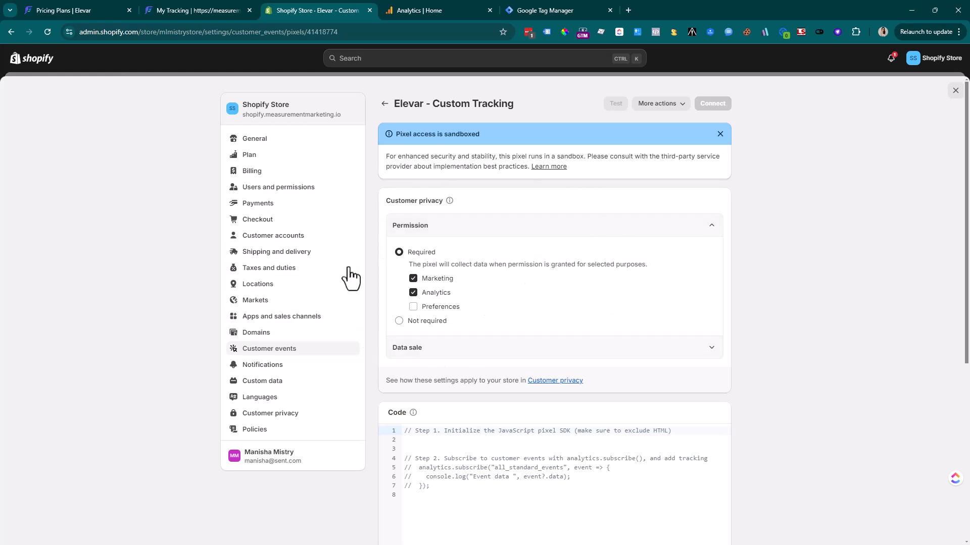
left_click(399, 322)
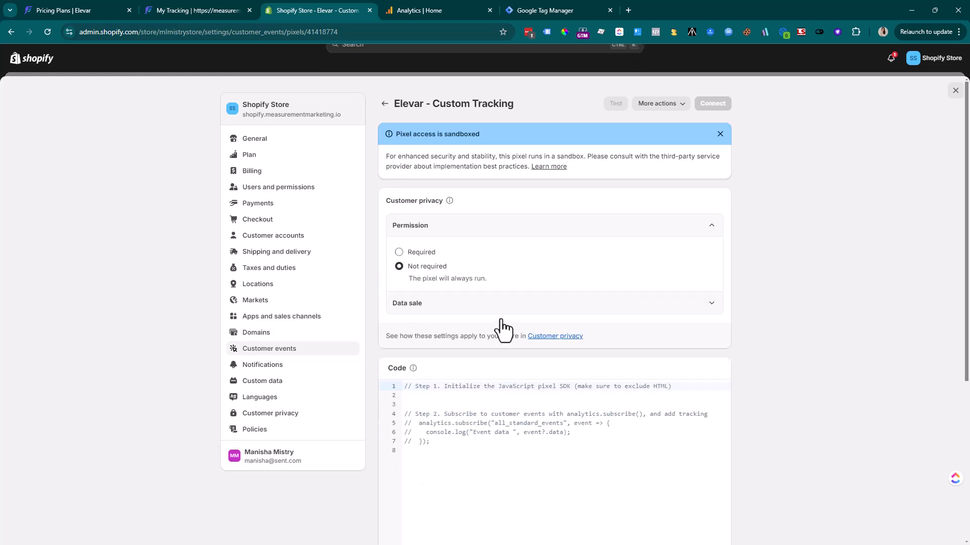
key("ctrl+a")
key("BackSpace")
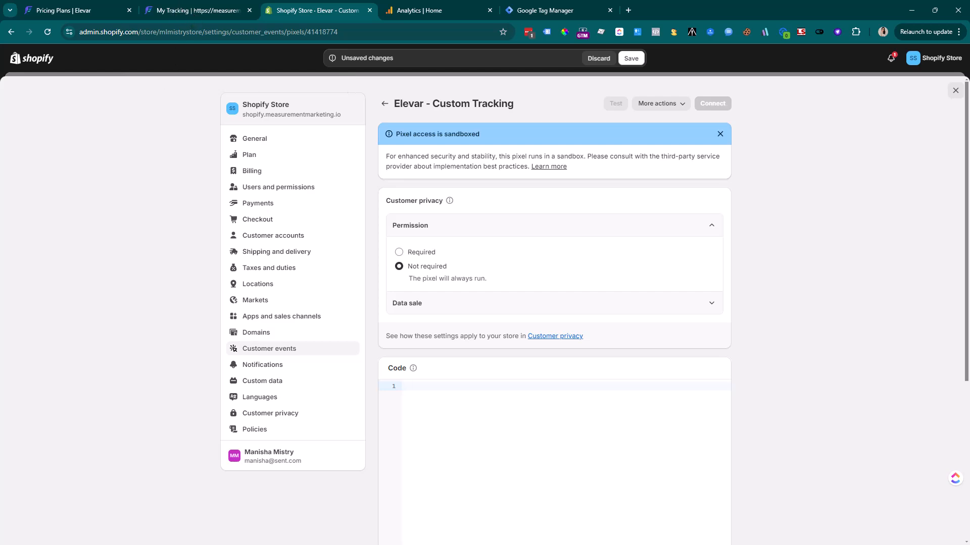
Copy Elevar's custom pixel code and paste it into the pixel's Code box
left_click(192, 9)
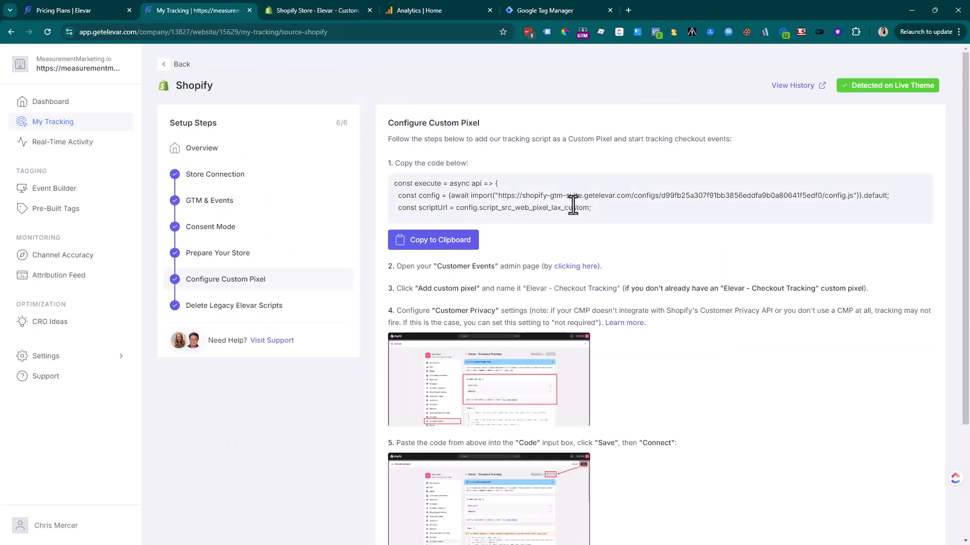
triple_click(417, 241)
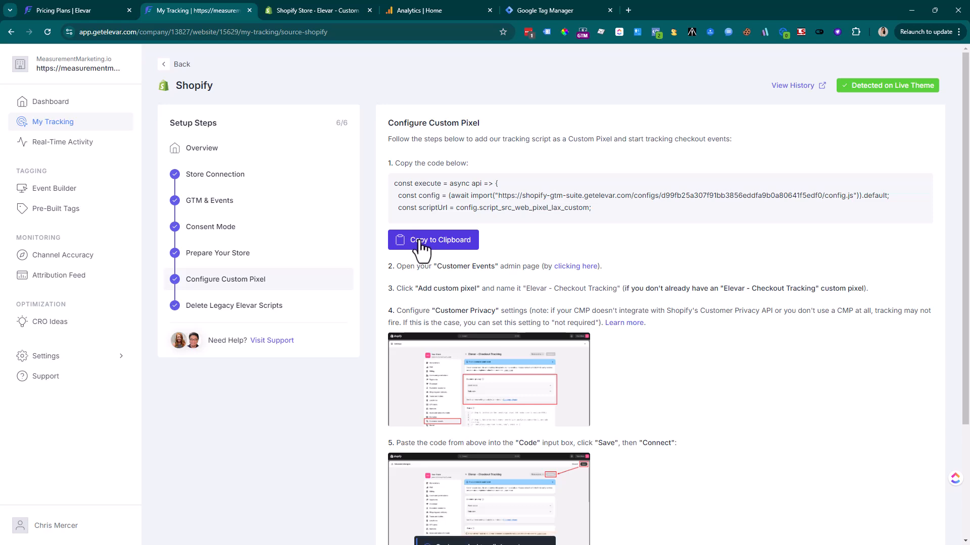
left_click(344, 10)
left_click(468, 349)
key("ctrl+a")
key("BackSpace")
type("const execute = async api => {   const config = (await import(\"https://shopify-gtm-suite.getelevar.com/configs/d99fb25a307f91bb3856eddfa9b0a80641f5edf0/config.js\")).default;   const scriptUrl = config.script_src_web_pixel_lax_custom;    if (scriptUrl) {     const { handler } = await import(scriptUrl);     await handler(api, config);   } };  execute({ analytics, browser, init });")
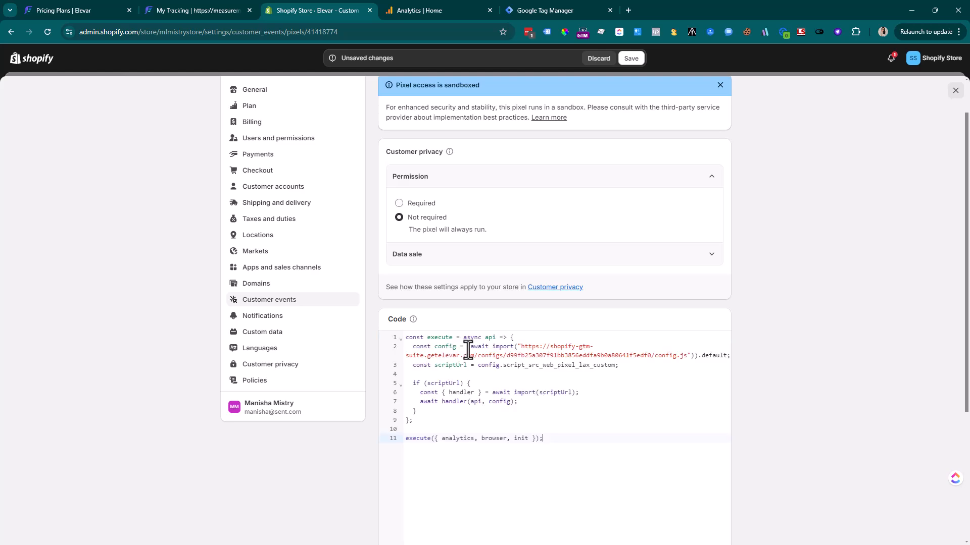
scroll(850, 410, "down", 2)
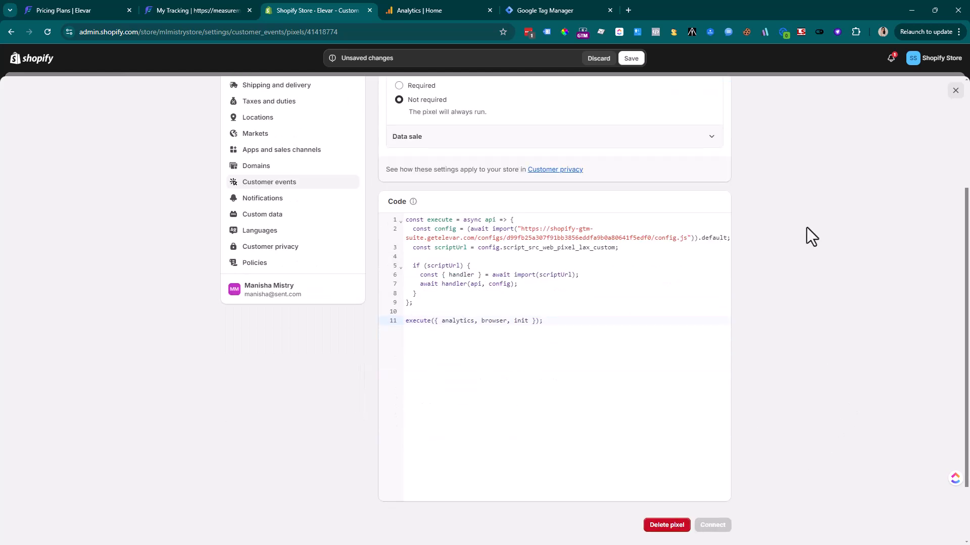
scroll(773, 97, "up", 3)
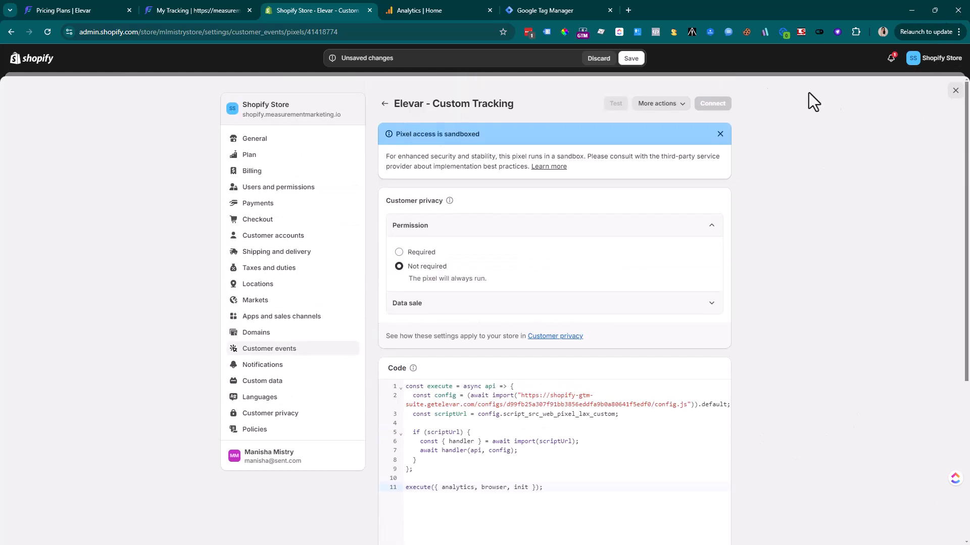
Save the Elevar - Custom Tracking pixel and confirm connecting it to the store
left_click(637, 60)
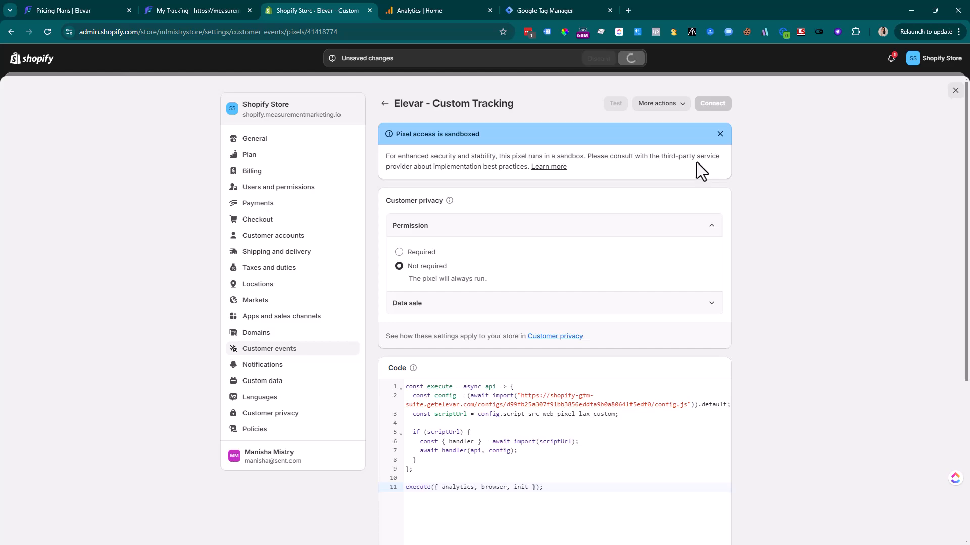
scroll(690, 176, "down", 5)
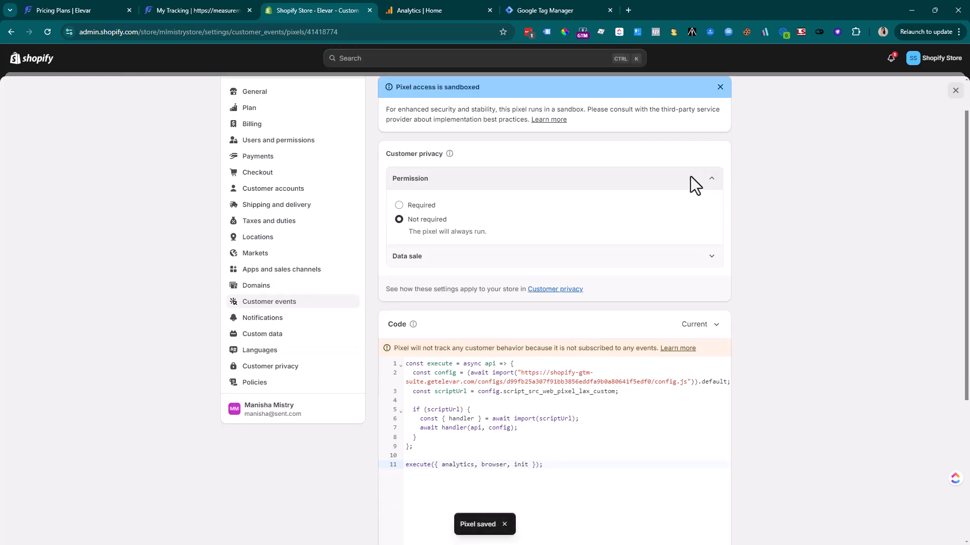
left_click(712, 444)
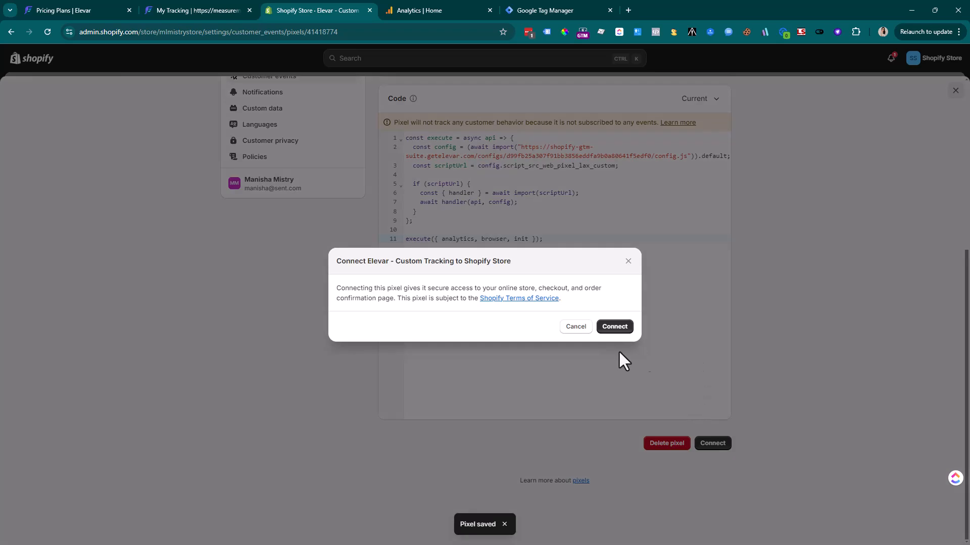
left_click(614, 327)
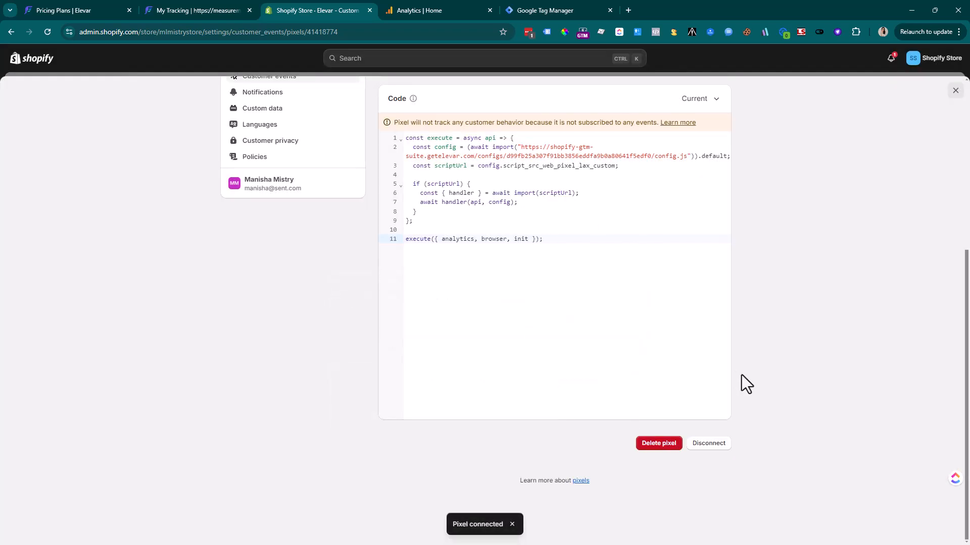
scroll(741, 375, "up", 6)
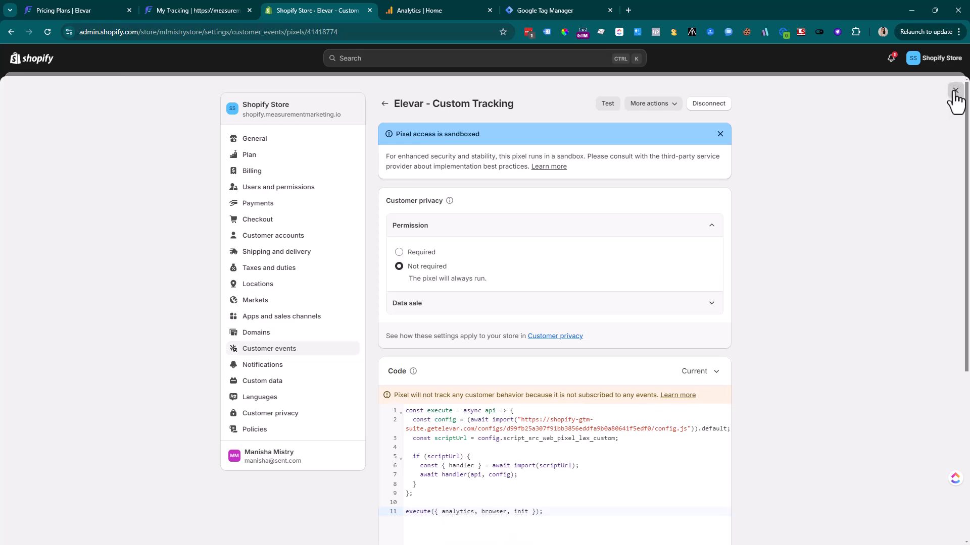
Open Elevar's Delete Legacy Elevar Scripts step, then return to the Shopify admin
left_click(186, 12)
left_click(228, 306)
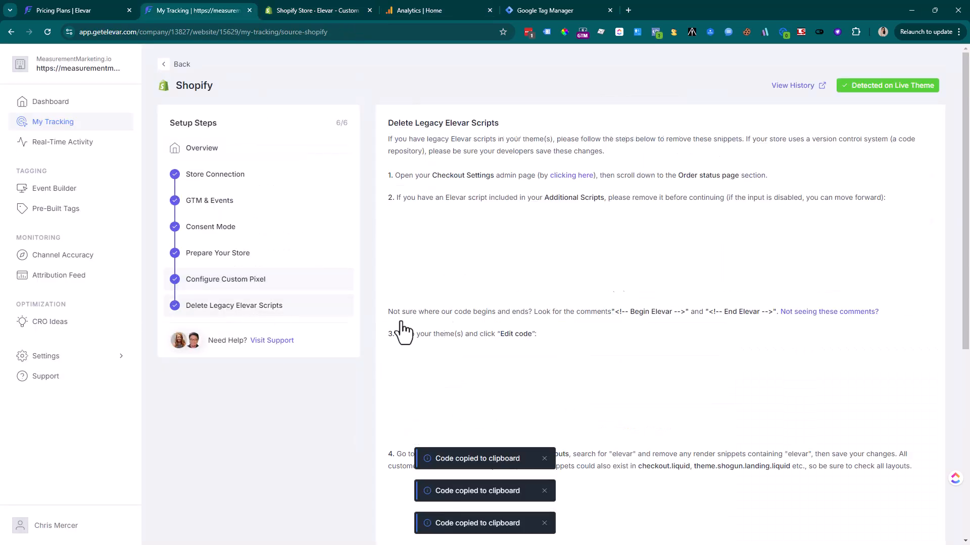
left_click(303, 13)
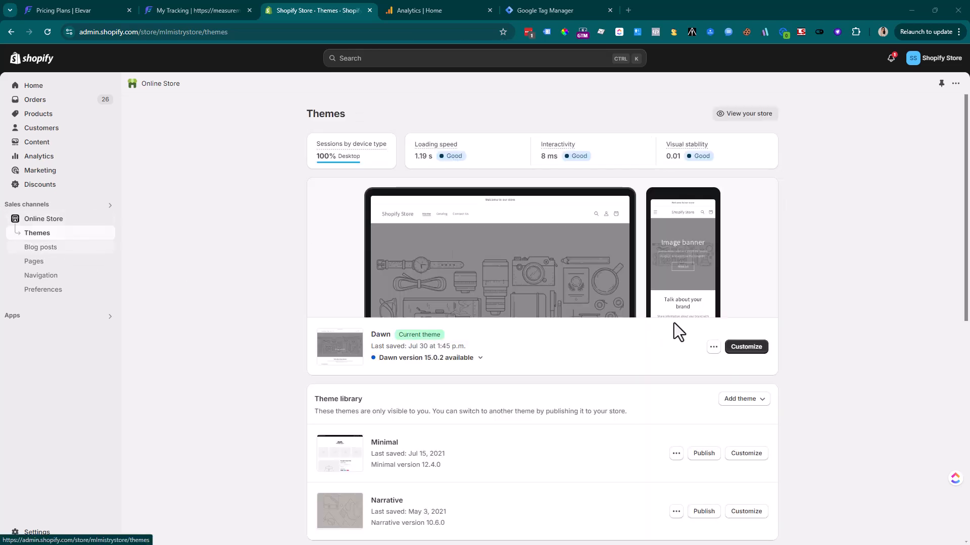
Open the Dawn theme's code, search theme.liquid, and filter theme files for 'elevar'
left_click(711, 348)
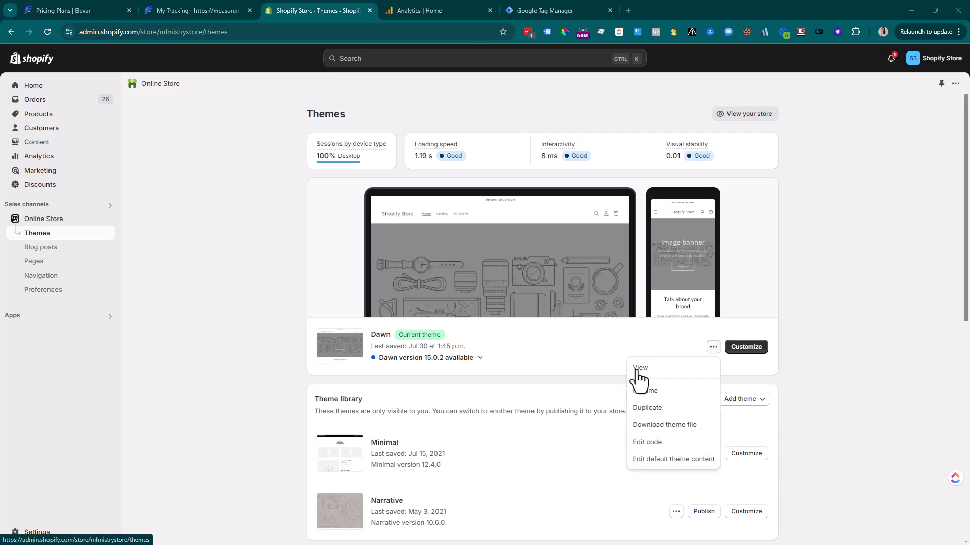
left_click(669, 443)
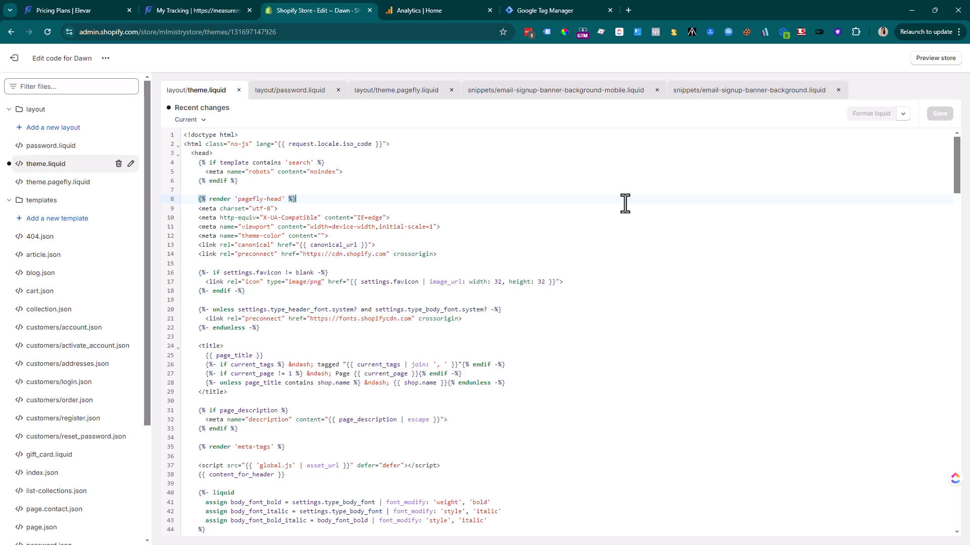
key("ctrl+f")
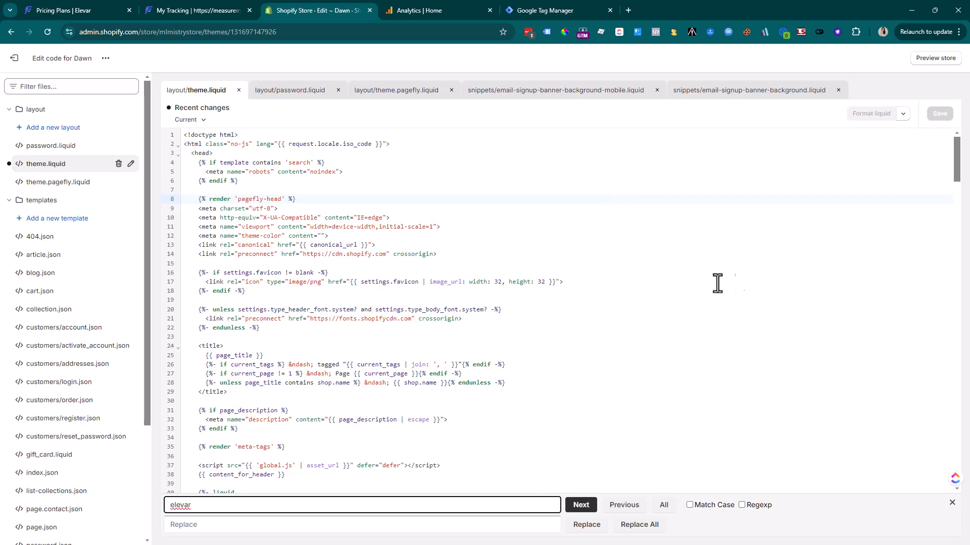
scroll(656, 347, "down", 3)
scroll(656, 347, "up", 3)
scroll(656, 347, "down", 5)
scroll(589, 162, "up", 5)
left_click(51, 86)
type("elevar")
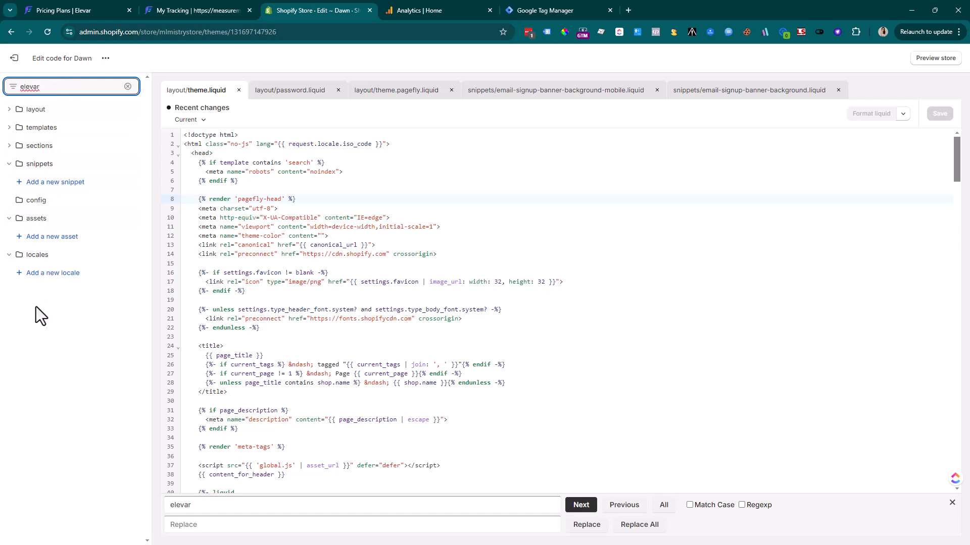
Scroll through the Delete Legacy Elevar Scripts instructions, then go Back to My Tracking
left_click(189, 8)
scroll(529, 305, "down", 1)
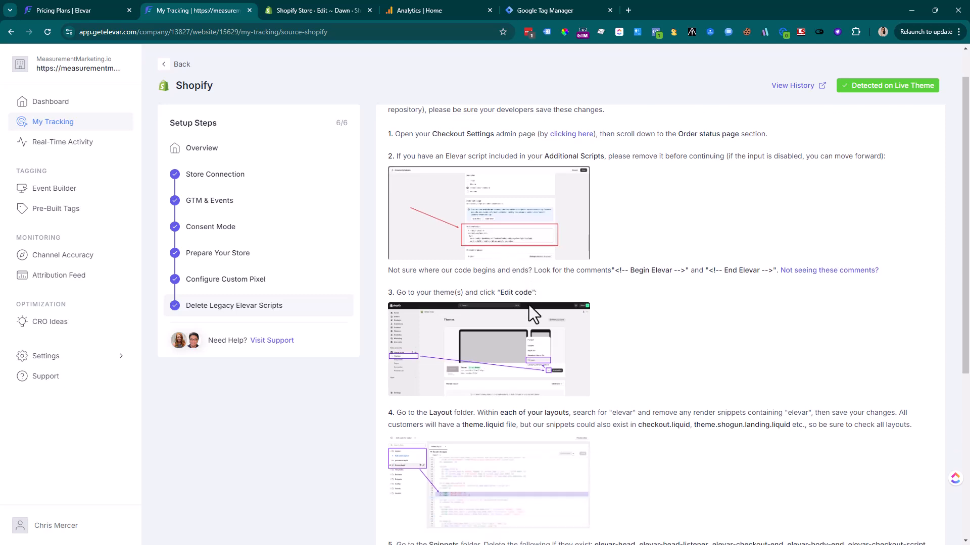
scroll(529, 305, "down", 4)
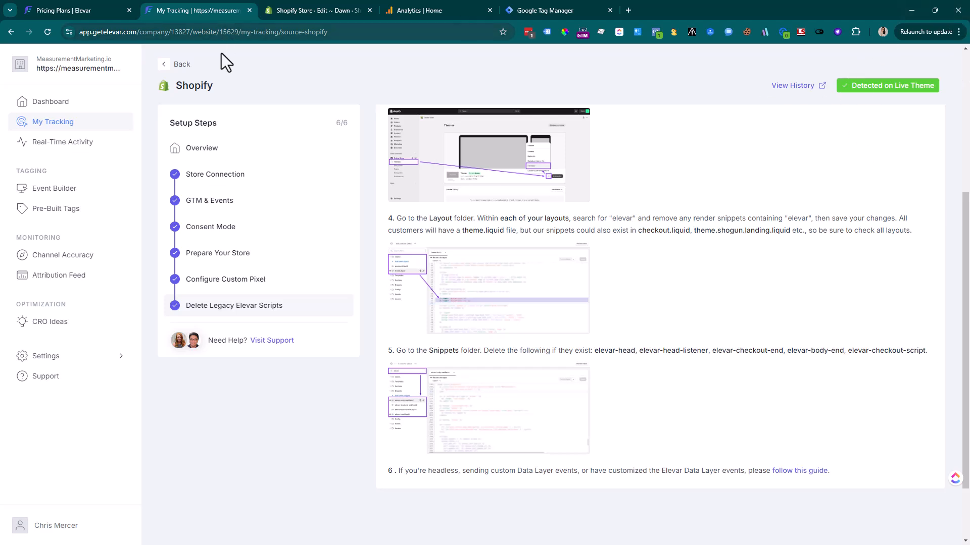
left_click(176, 65)
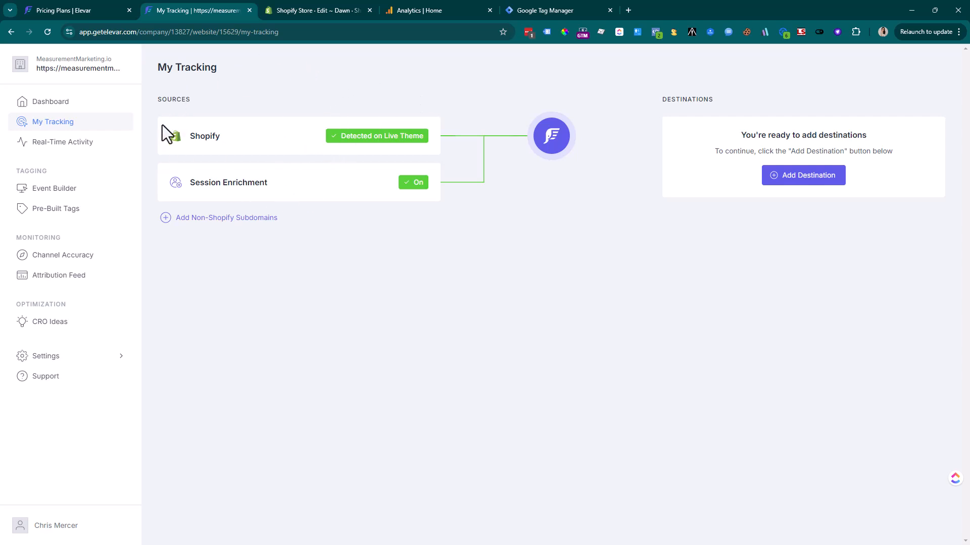
Add a GA4 destination, reach its Measurement ID field, and switch to Google Analytics
left_click(810, 183)
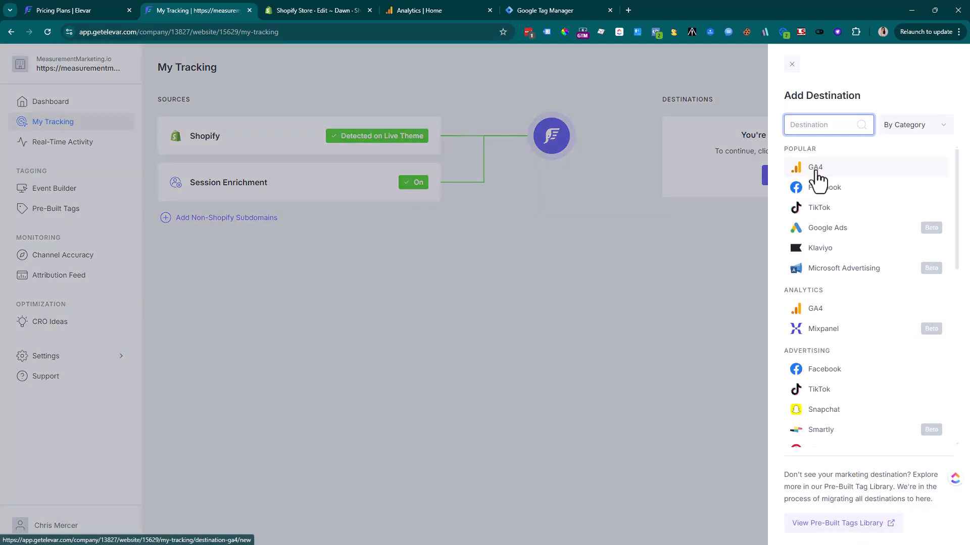
scroll(819, 189, "down", 5)
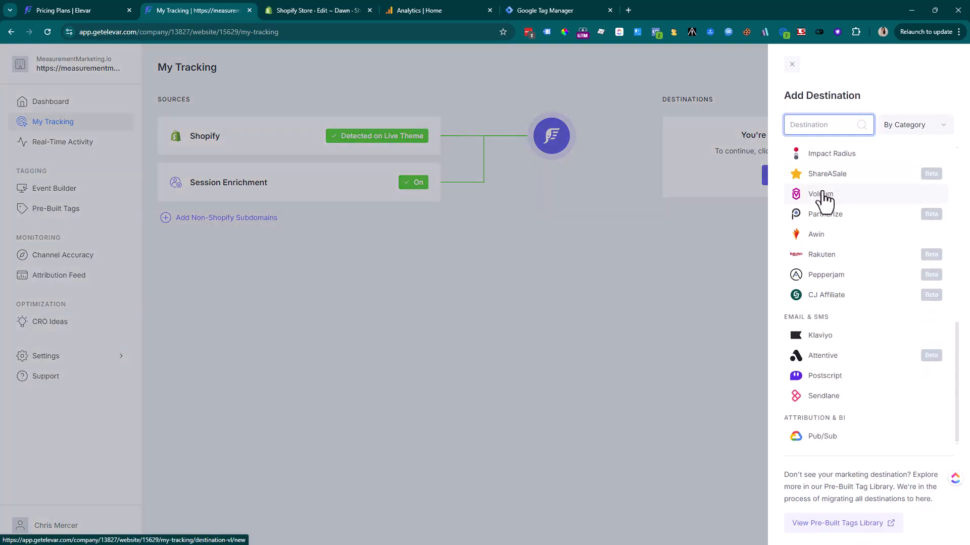
scroll(835, 303, "up", 5)
scroll(834, 323, "down", 5)
scroll(834, 353, "up", 5)
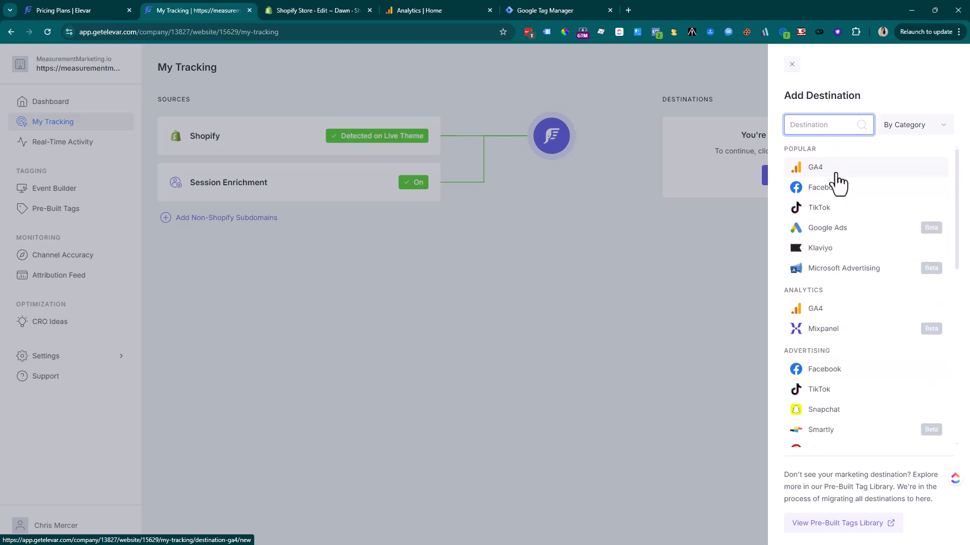
left_click(836, 174)
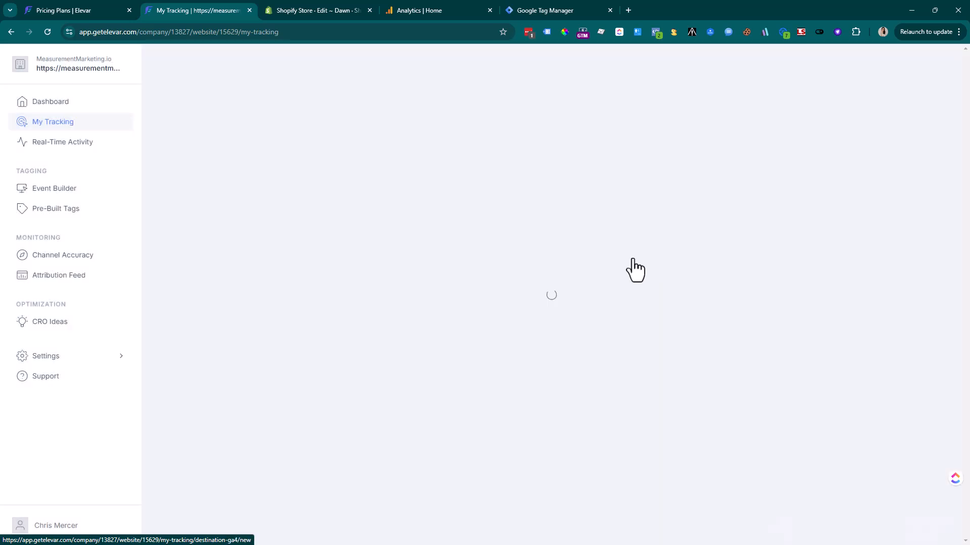
left_click(416, 168)
left_click(485, 191)
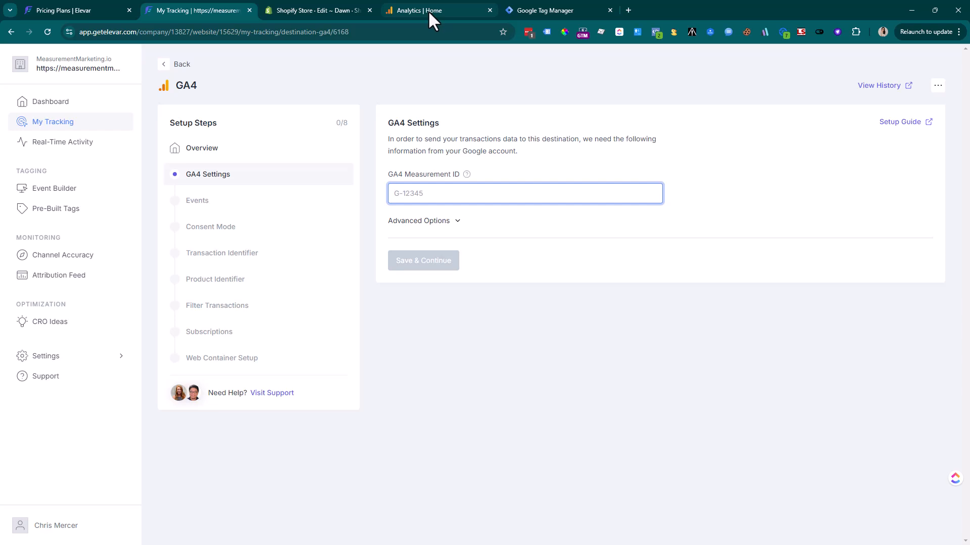
left_click(428, 10)
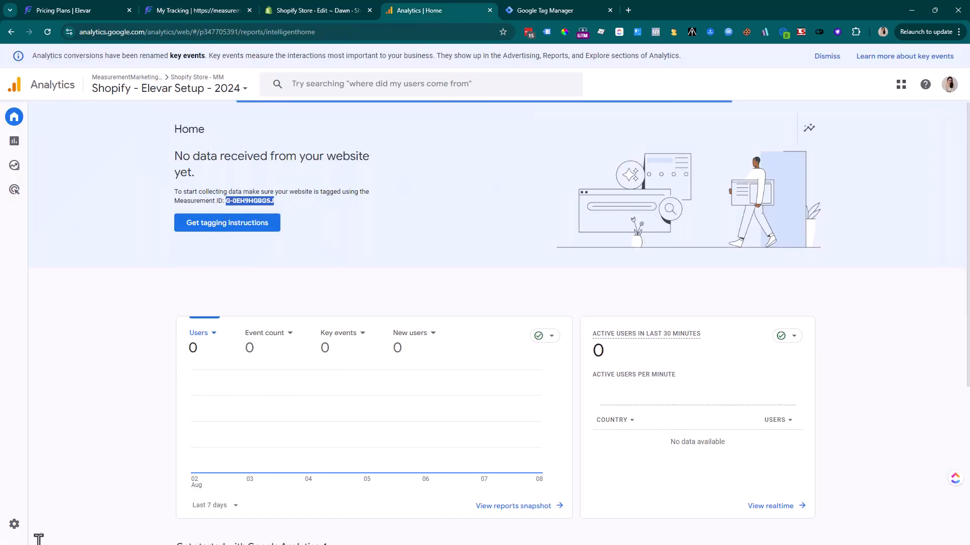
Copy Measurement ID G-0EH9HGBG5J from Second Stream's web stream details in Analytics Admin
left_click(20, 528)
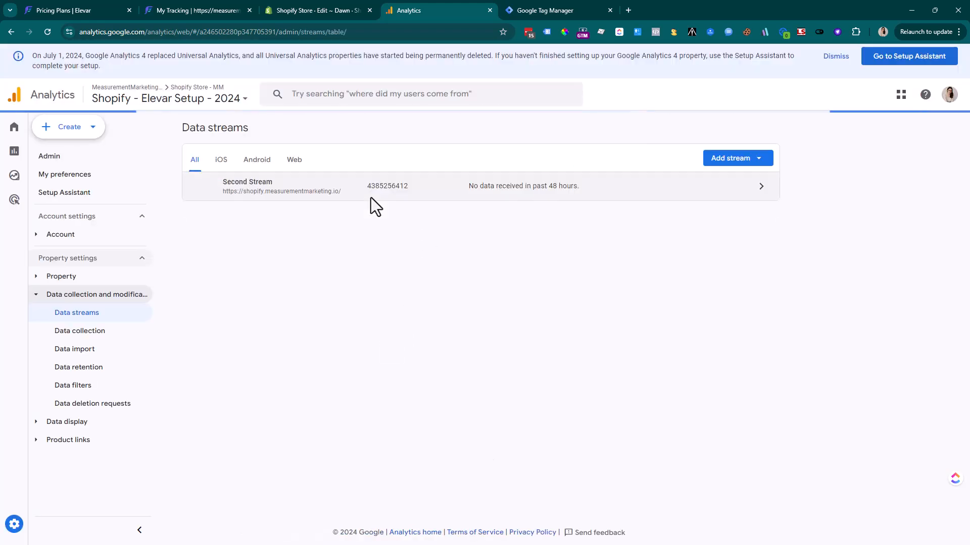
left_click(448, 199)
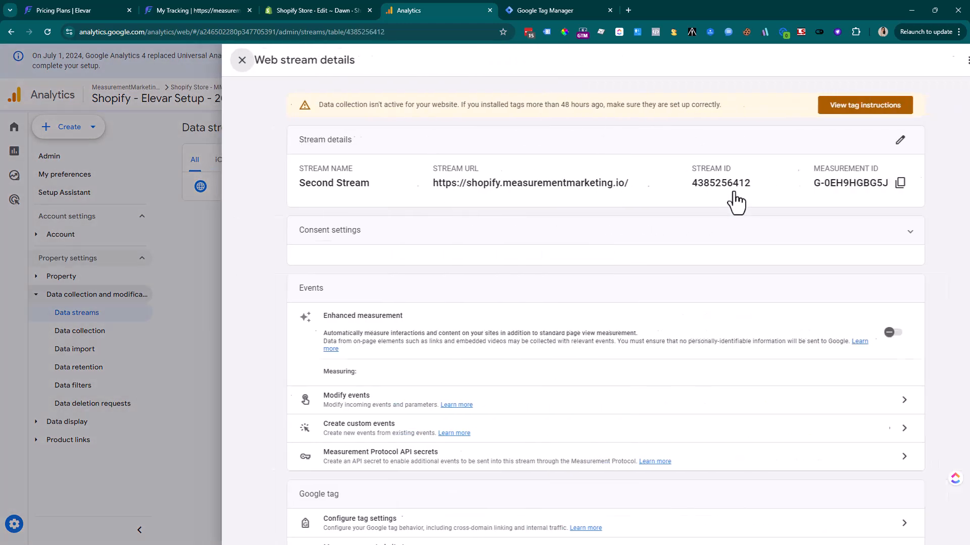
left_click(873, 183)
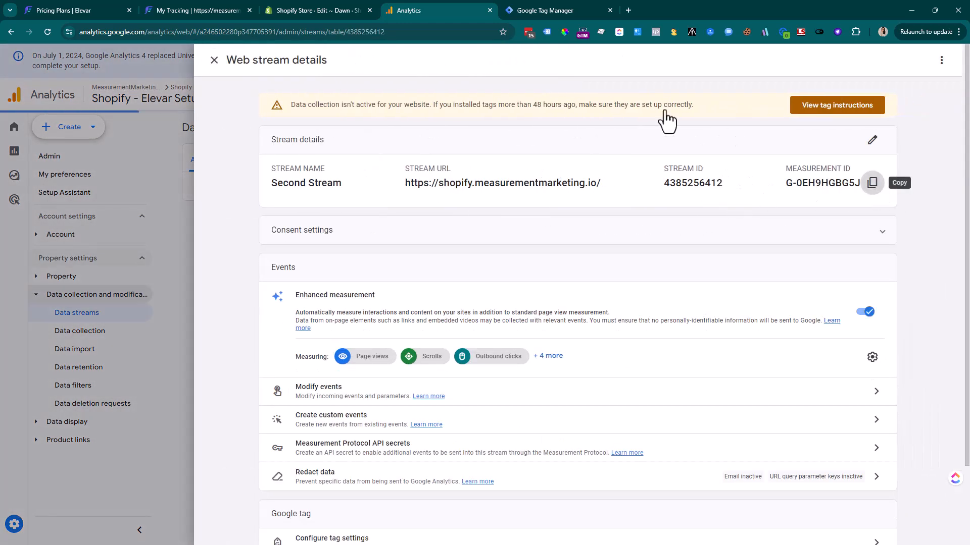
Paste the copied GA4 Measurement ID into Elevar's GA4 destination and save it
left_click(200, 10)
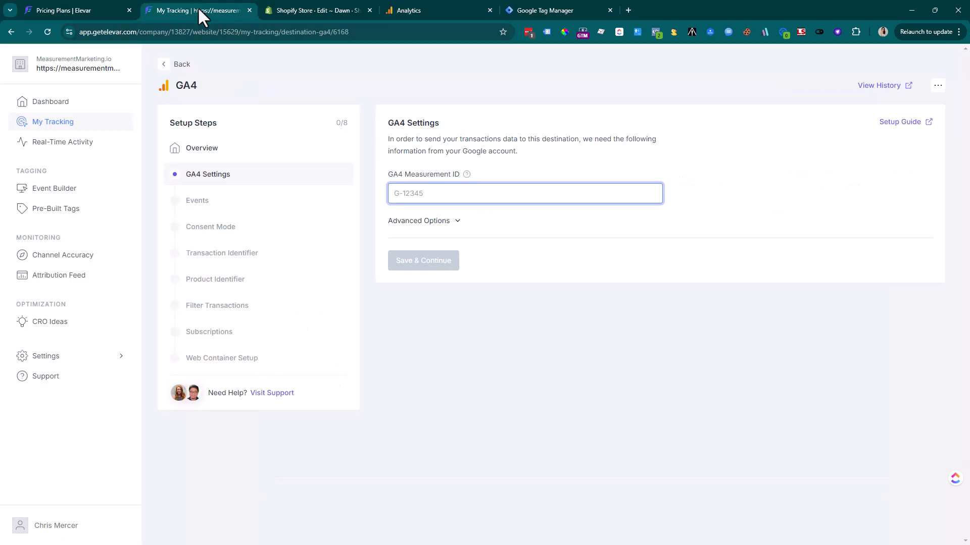
left_click(450, 188)
key("ctrl+v")
left_click(432, 264)
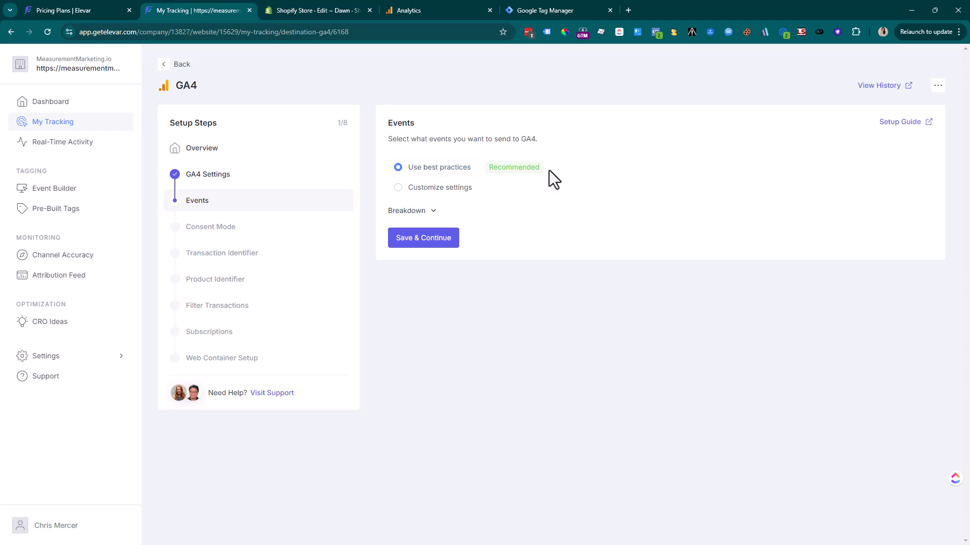
Keep the recommended events, consent mode, Order Name and Product SKU identifiers, saving each step
left_click(410, 243)
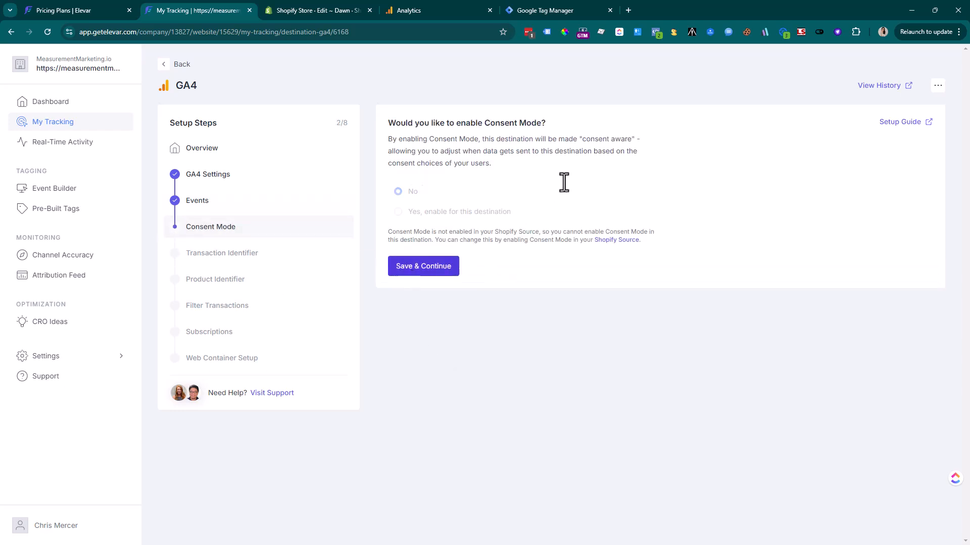
left_click(407, 266)
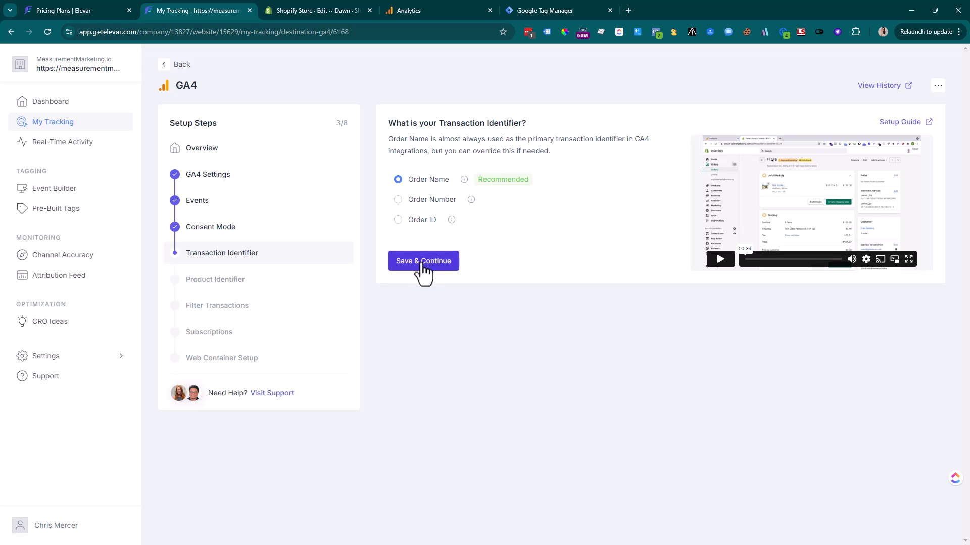
left_click(422, 263)
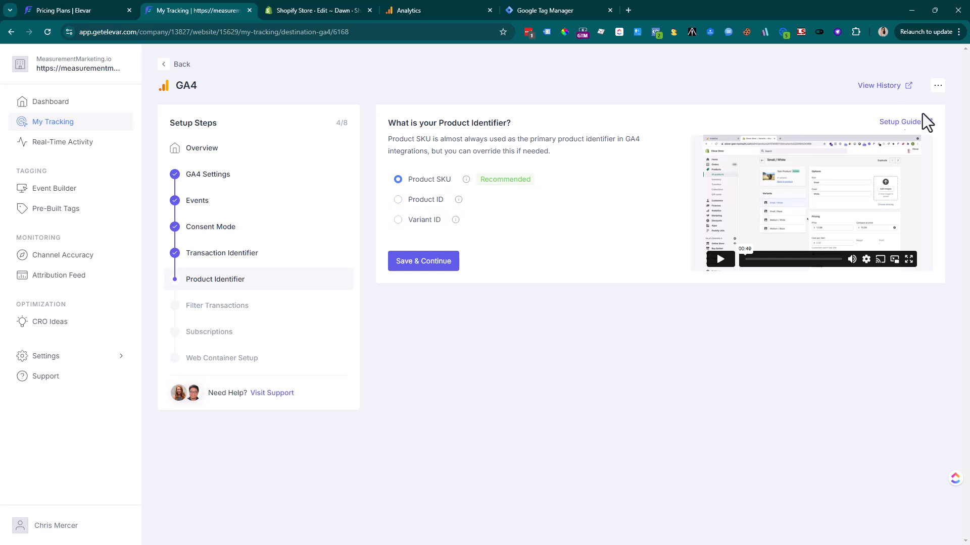
left_click(408, 263)
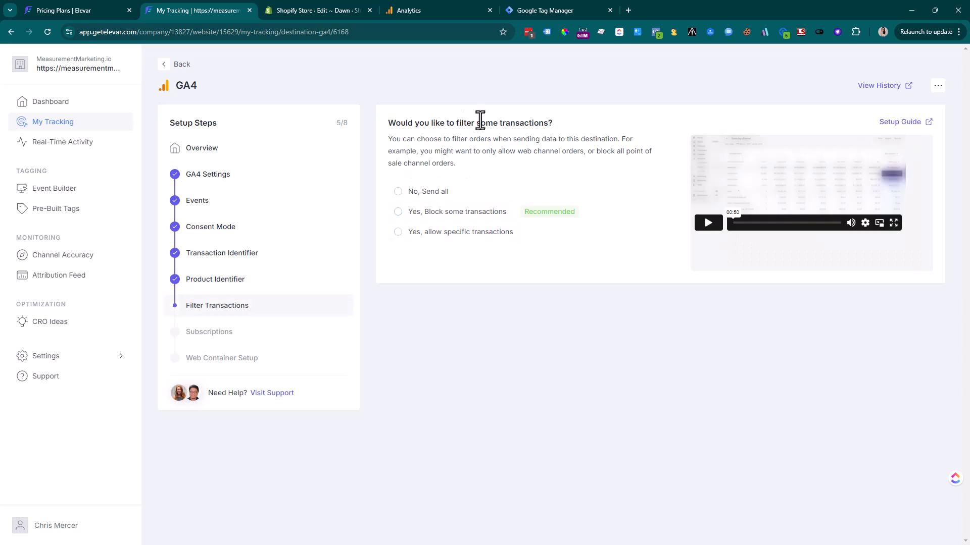
Block transactions using the best-practice filters and answer No to selling subscription products
left_click_drag(425, 123, 525, 159)
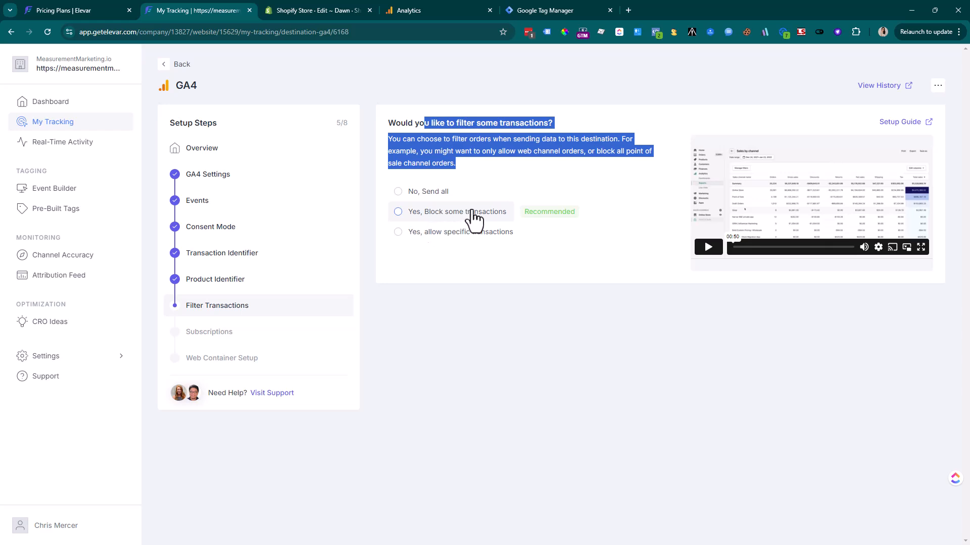
left_click(404, 216)
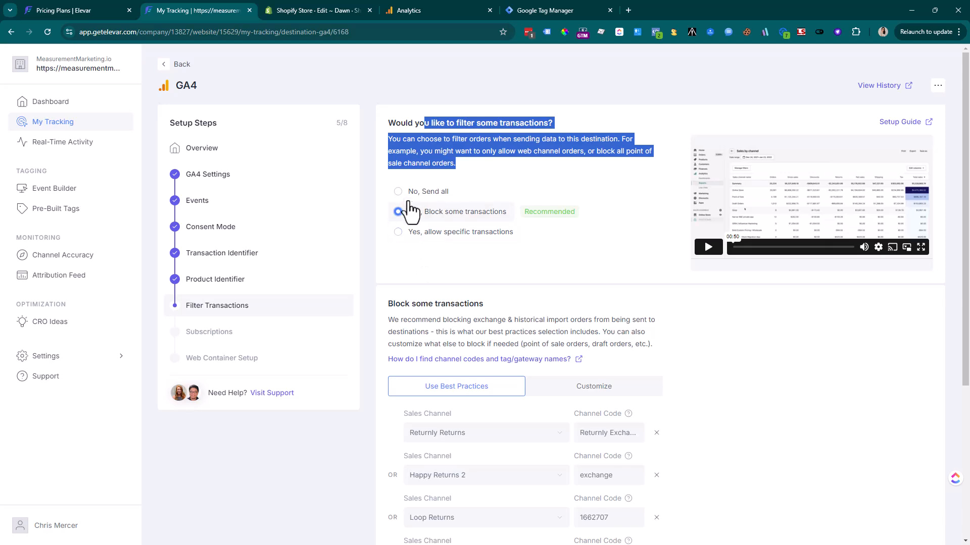
scroll(710, 440, "down", 3)
scroll(508, 238, "up", 2)
scroll(531, 217, "down", 5)
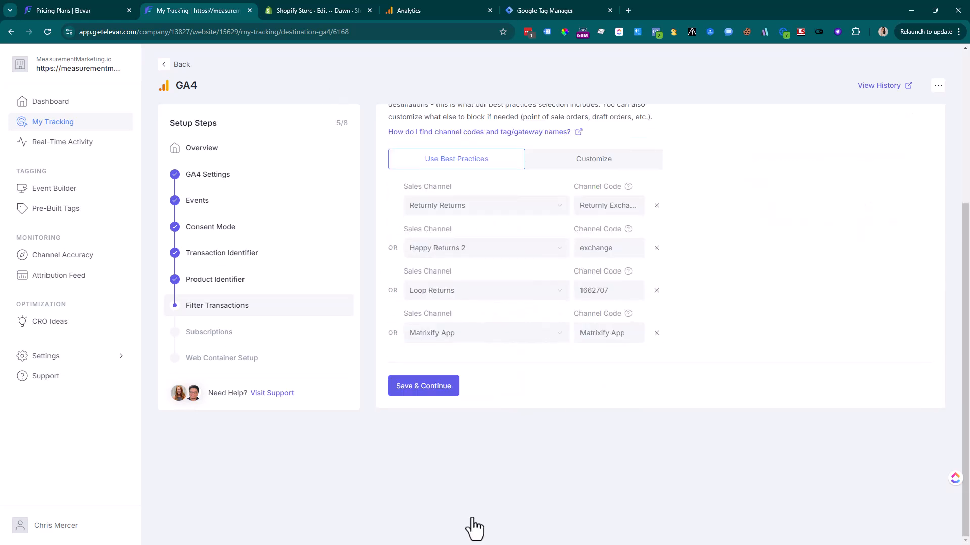
left_click(442, 390)
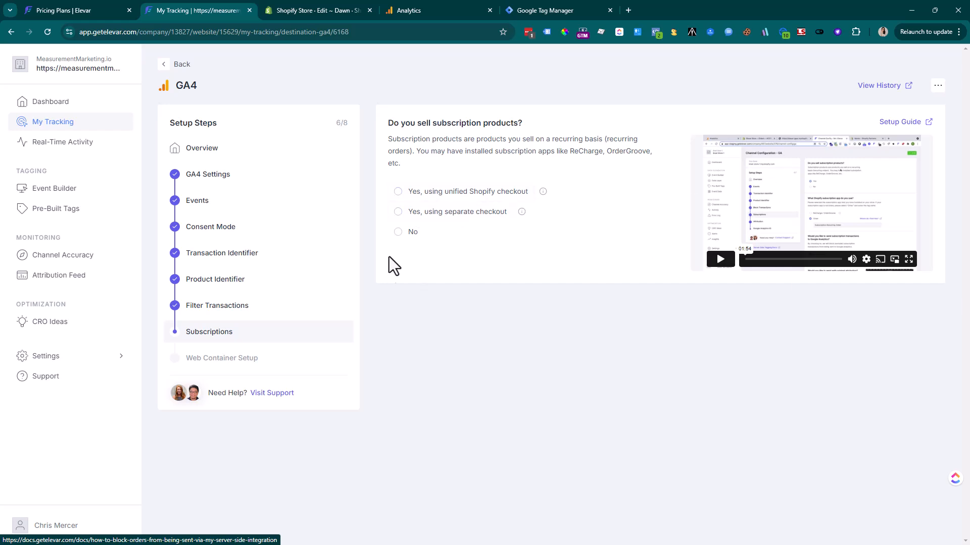
left_click(407, 233)
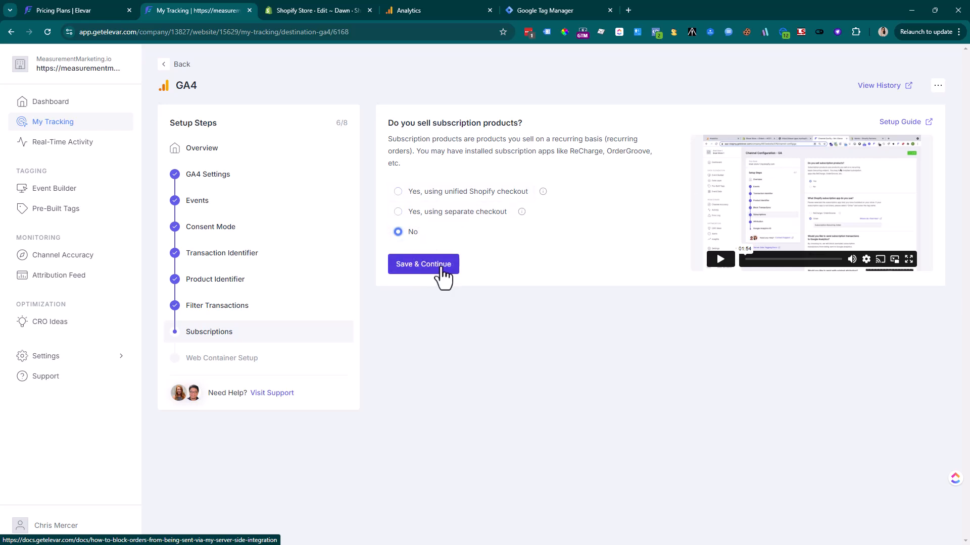
left_click(442, 268)
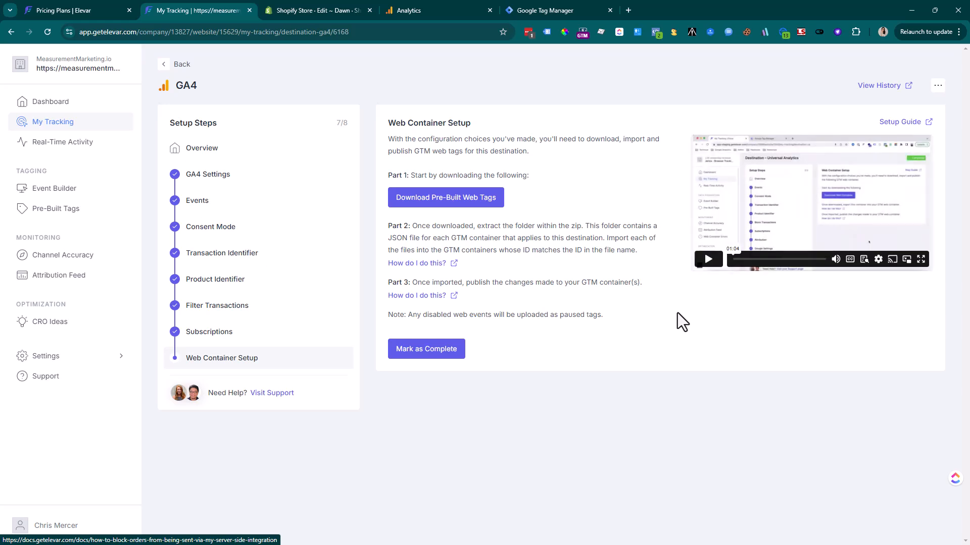
Download Elevar's pre-built GA4 GTM web tags zip and open it
left_click(451, 206)
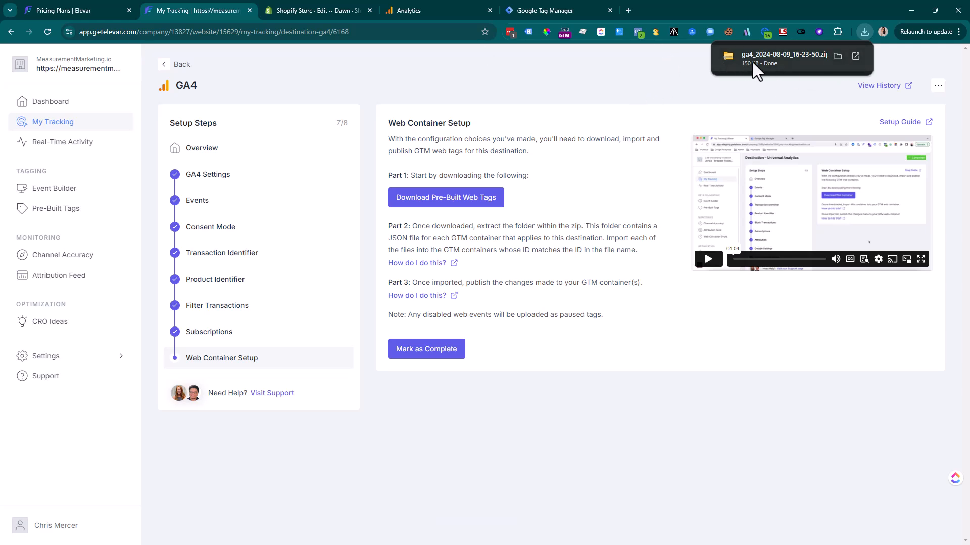
left_click(753, 61)
Copy the ga4-GTM-NP8BPNWB JSON file from the zip's folder into Downloads
left_click_drag(0, 235, 503, 212)
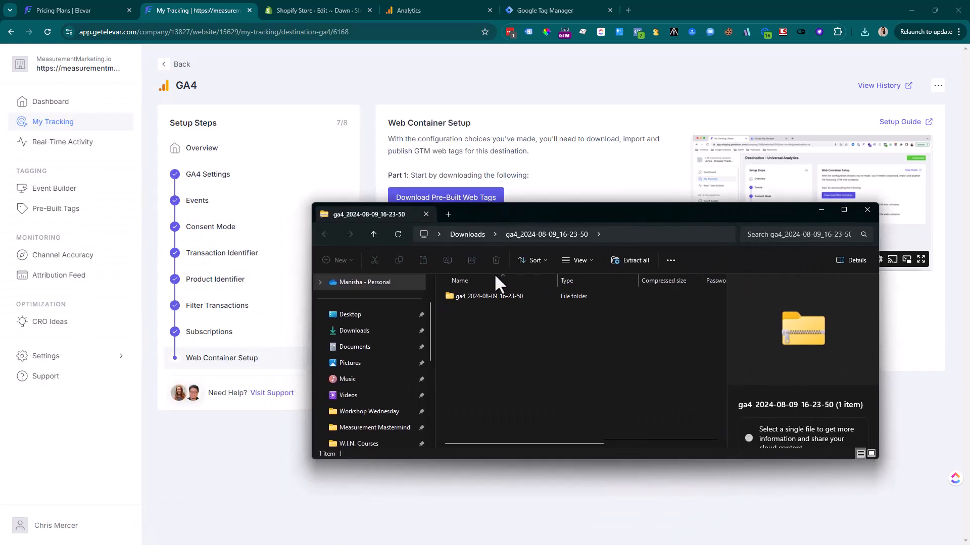
double_click(478, 294)
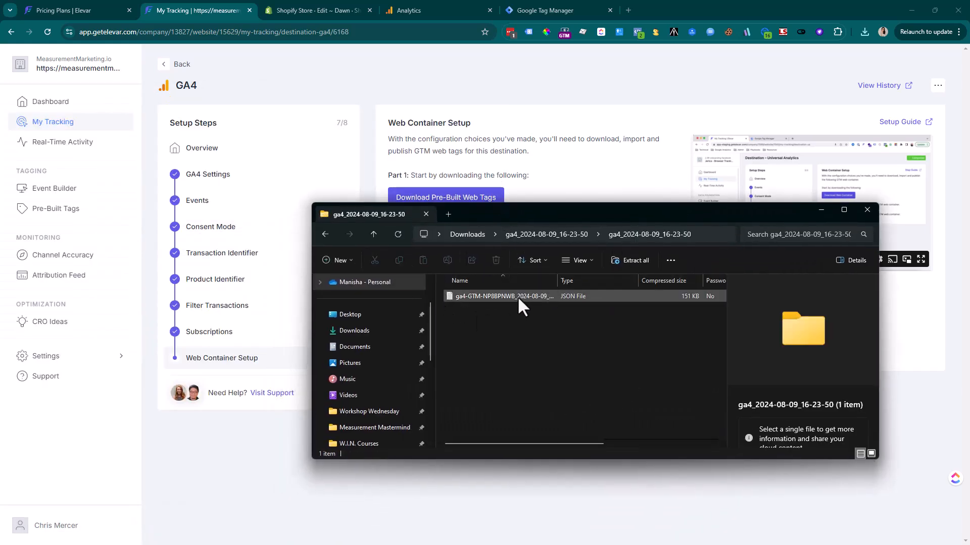
left_click_drag(499, 293, 352, 331)
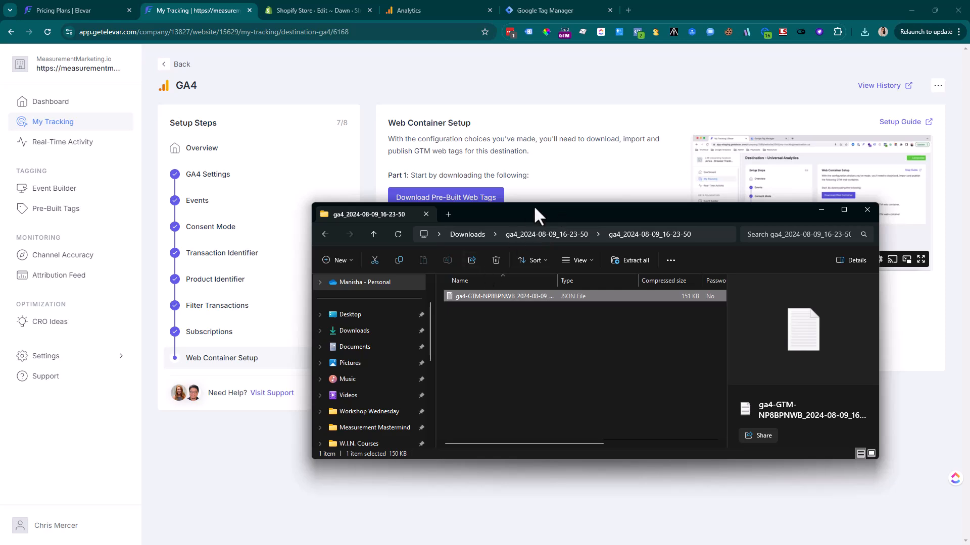
left_click_drag(534, 205, 0, 178)
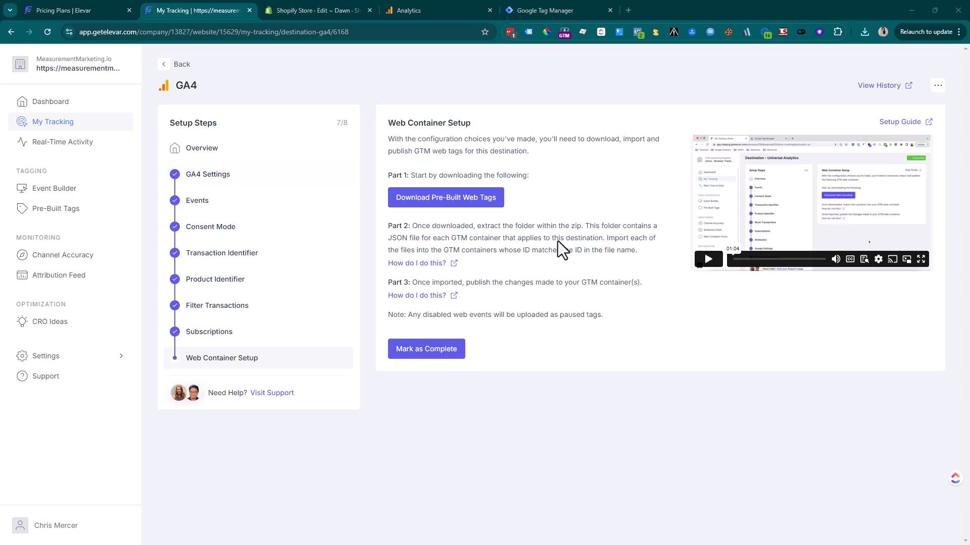
Go to the GTM container's Admin page and start Import Container
left_click(543, 13)
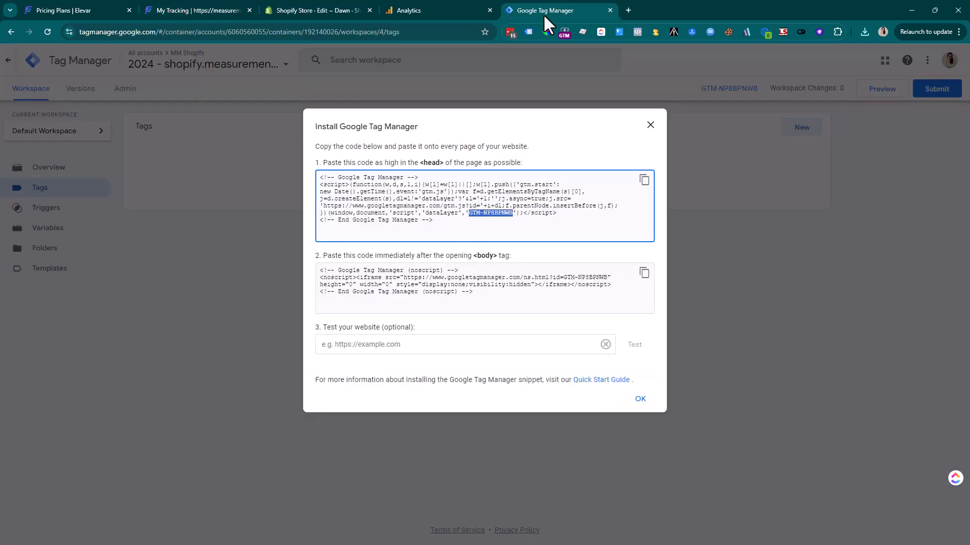
left_click(651, 126)
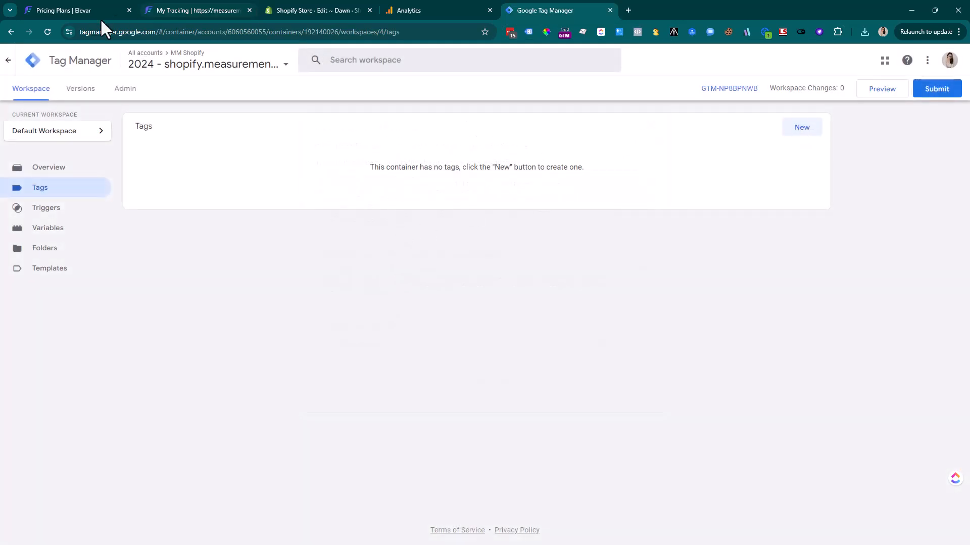
left_click(127, 92)
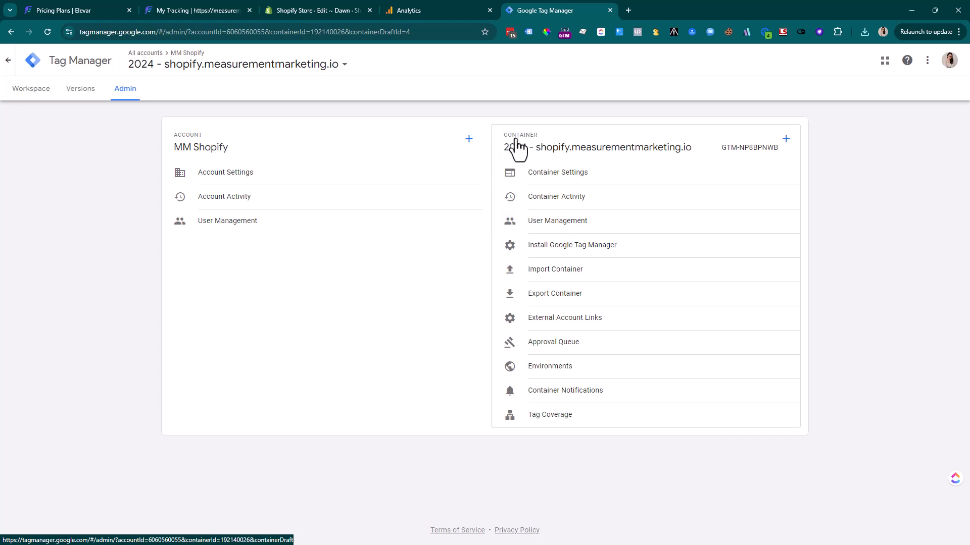
left_click(559, 273)
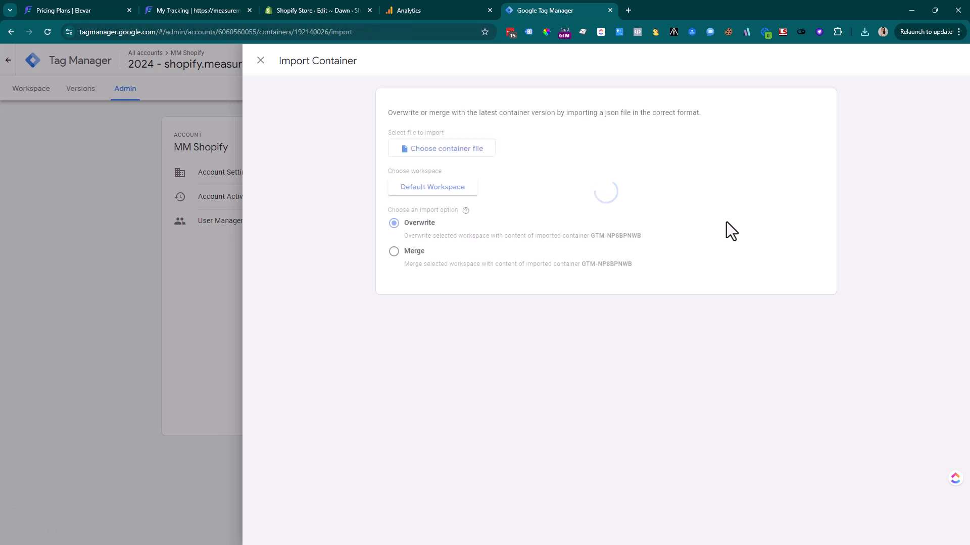
Choose the newest GA4 container JSON from Downloads as the import file
left_click(488, 155)
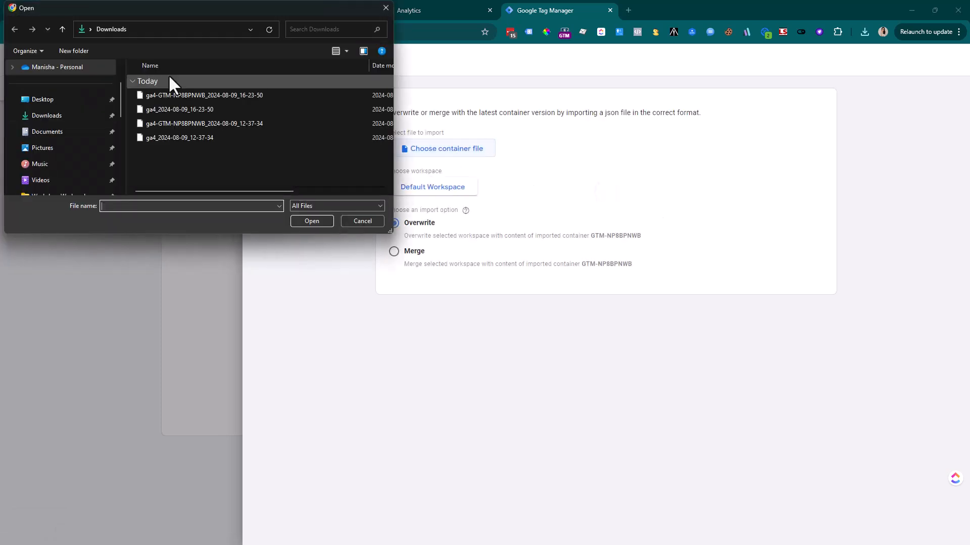
left_click(162, 97)
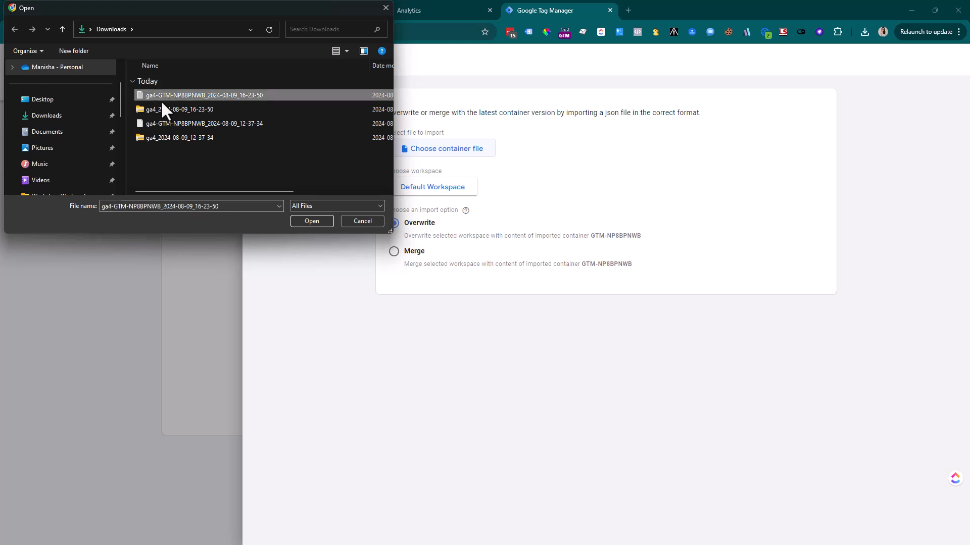
left_click(321, 224)
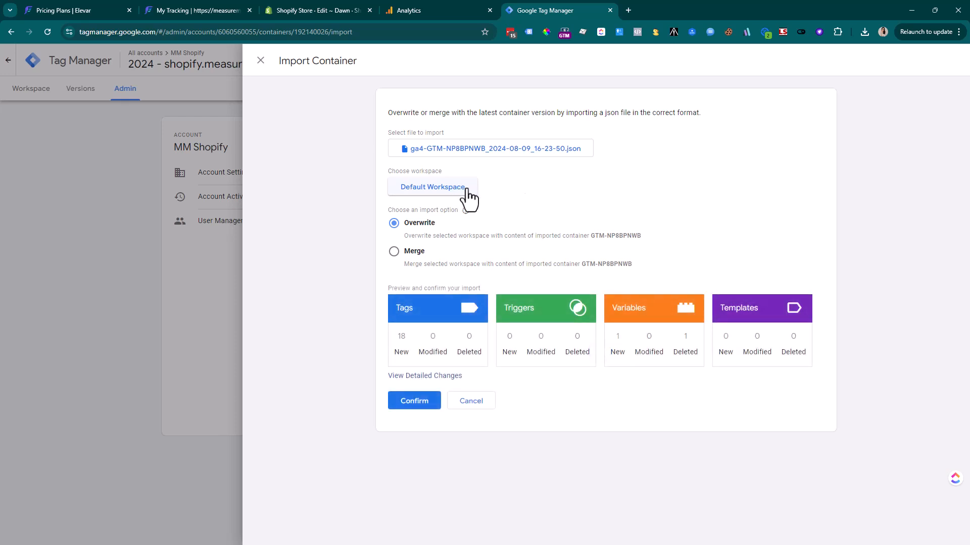
Create and name a new workspace as the import target, then pick Merge
left_click(470, 194)
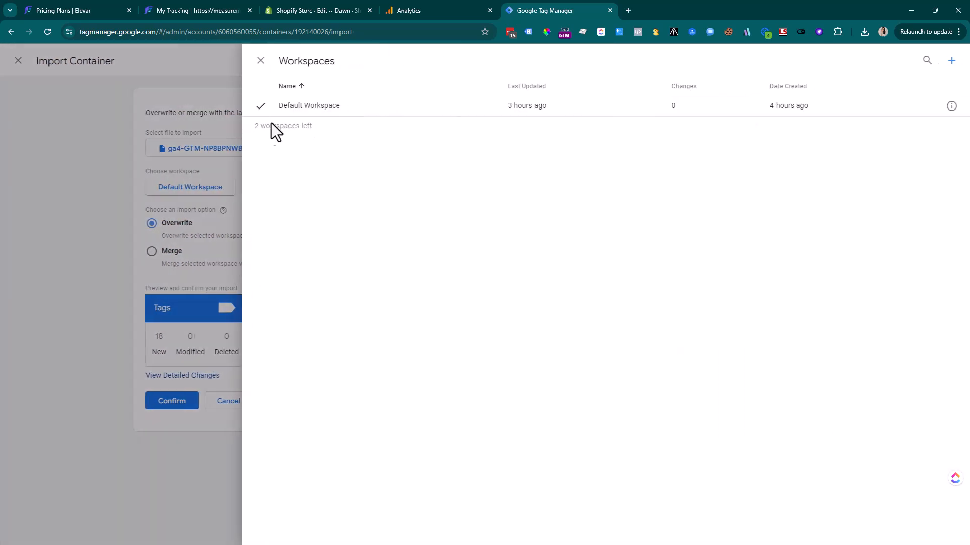
left_click(952, 60)
triple_click(310, 58)
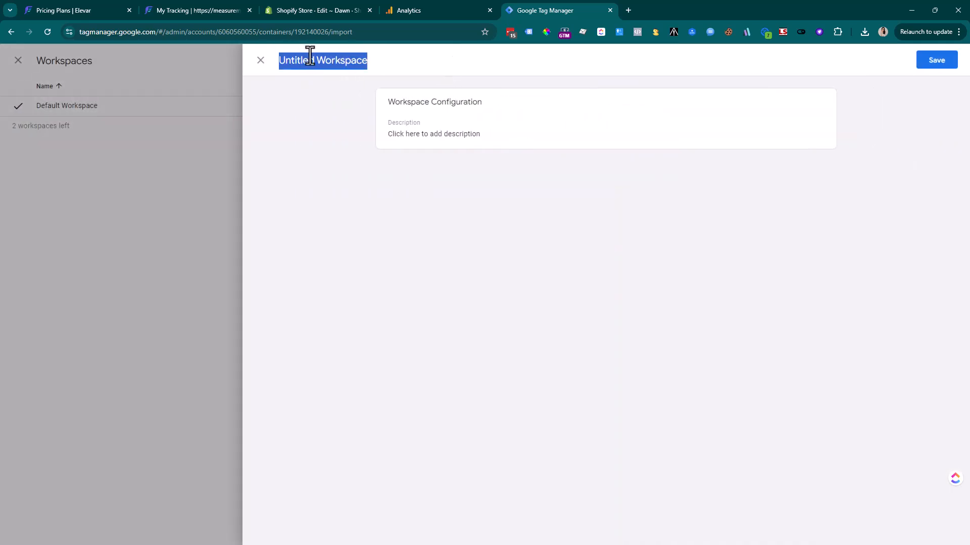
type("Manisha -")
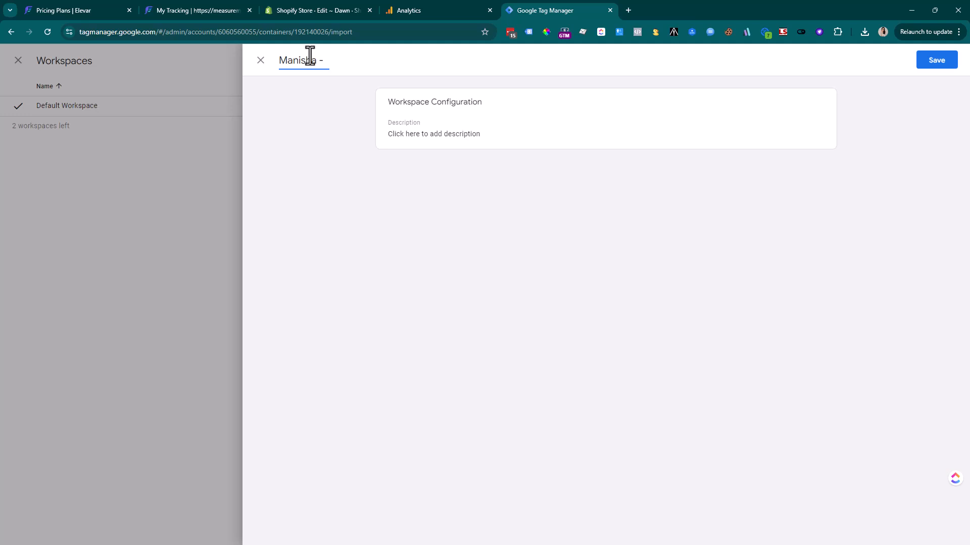
left_click(945, 62)
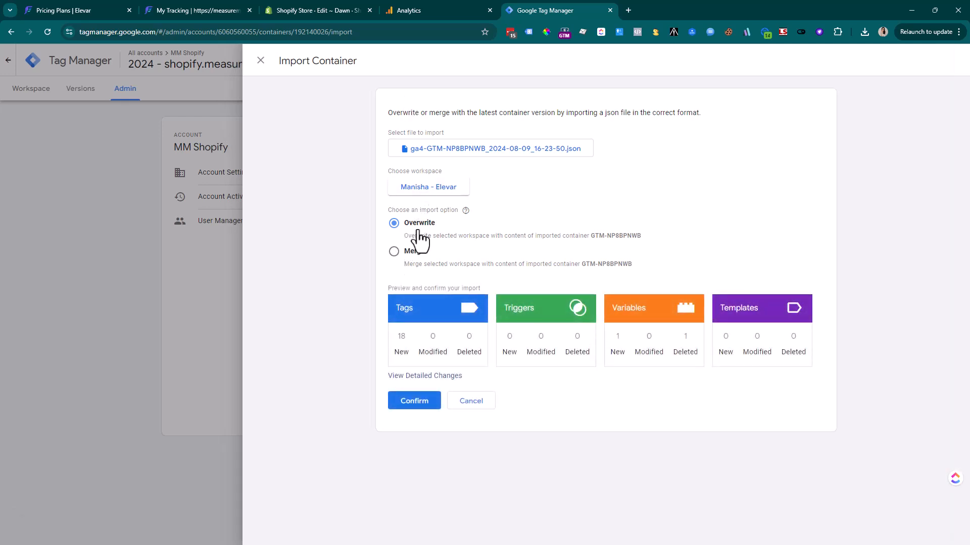
left_click(395, 252)
Rename conflicting tags, triggers and variables, confirm the import, and review the 19 added items
left_click(417, 300)
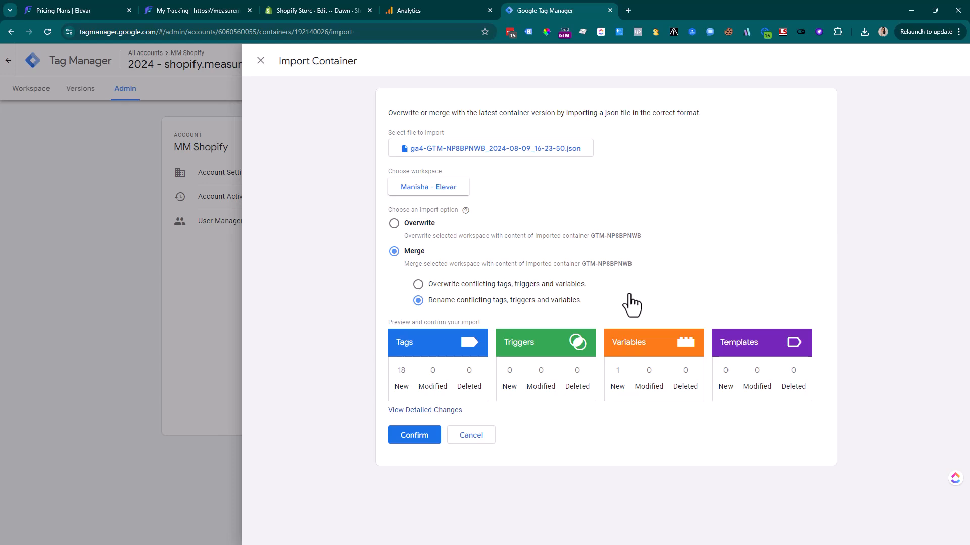
left_click(415, 443)
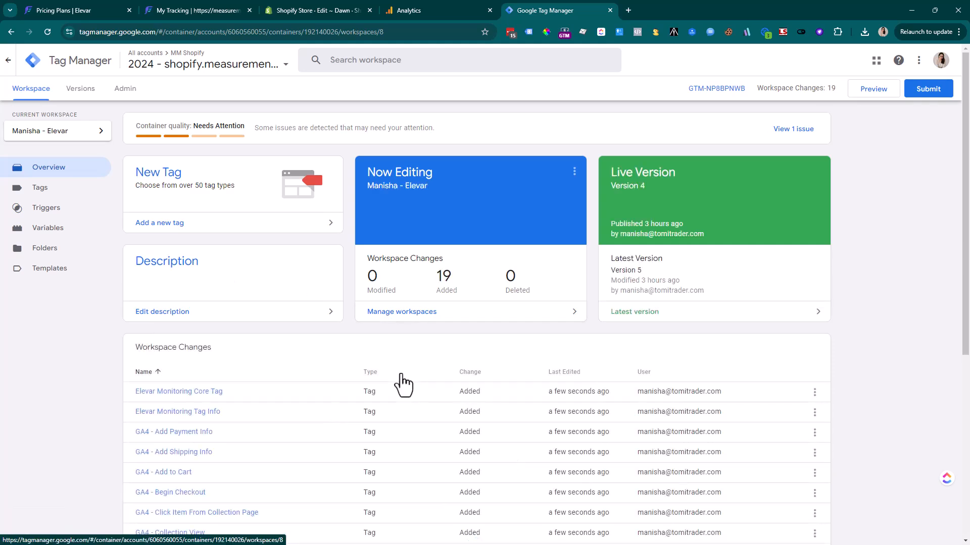
scroll(401, 375, "down", 6)
scroll(401, 385, "up", 6)
scroll(392, 396, "down", 6)
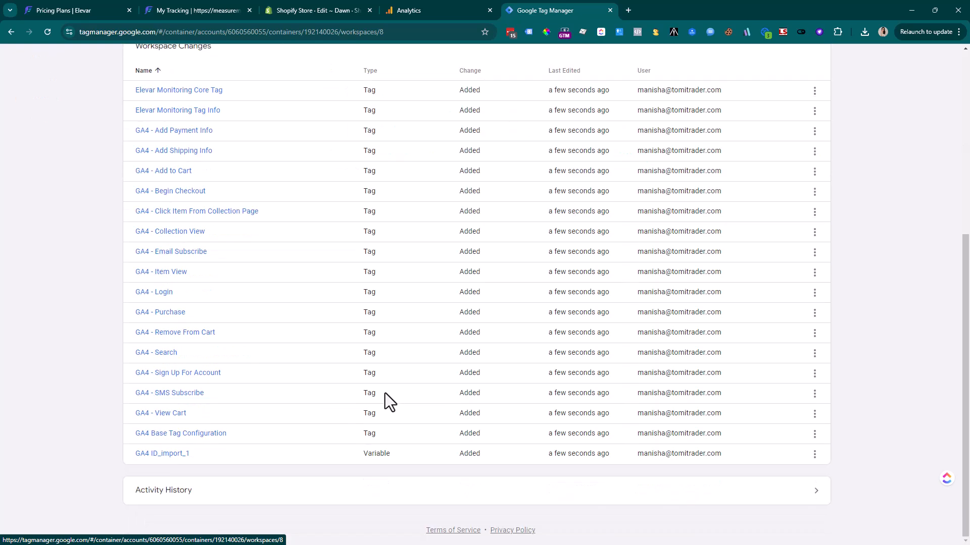
scroll(384, 393, "up", 6)
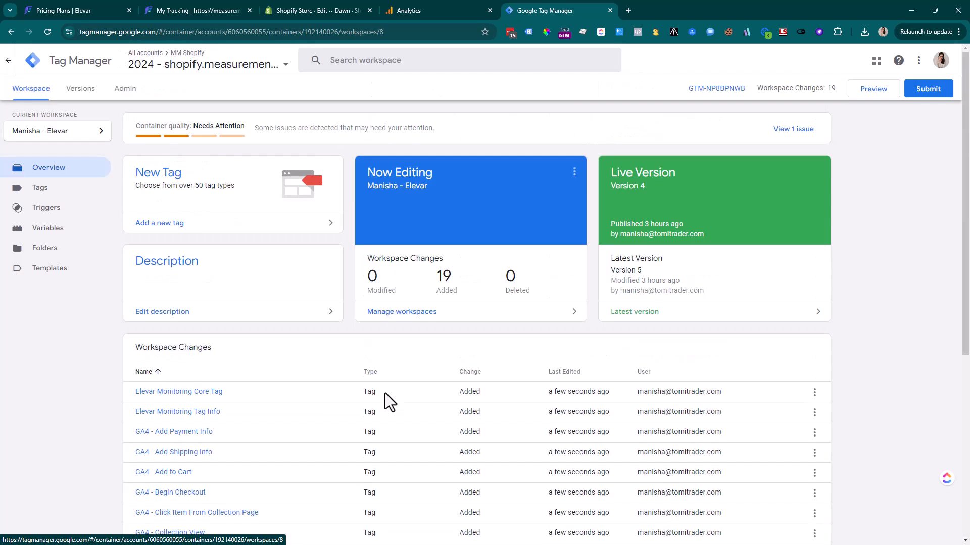
Start GTM Preview and connect Tag Assistant to the shopify.measurementmarketing.io store
left_click(872, 94)
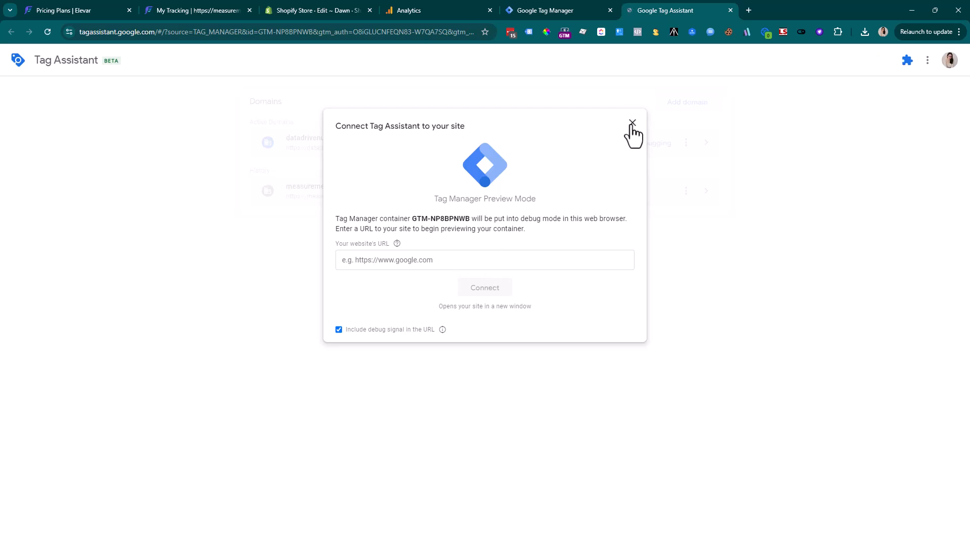
left_click(632, 122)
left_click(665, 106)
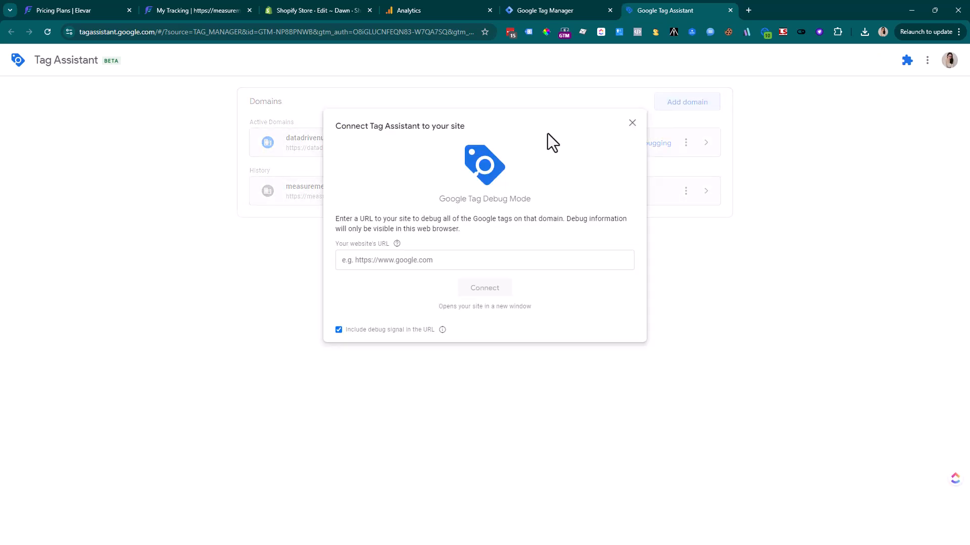
left_click(364, 260)
type("htt")
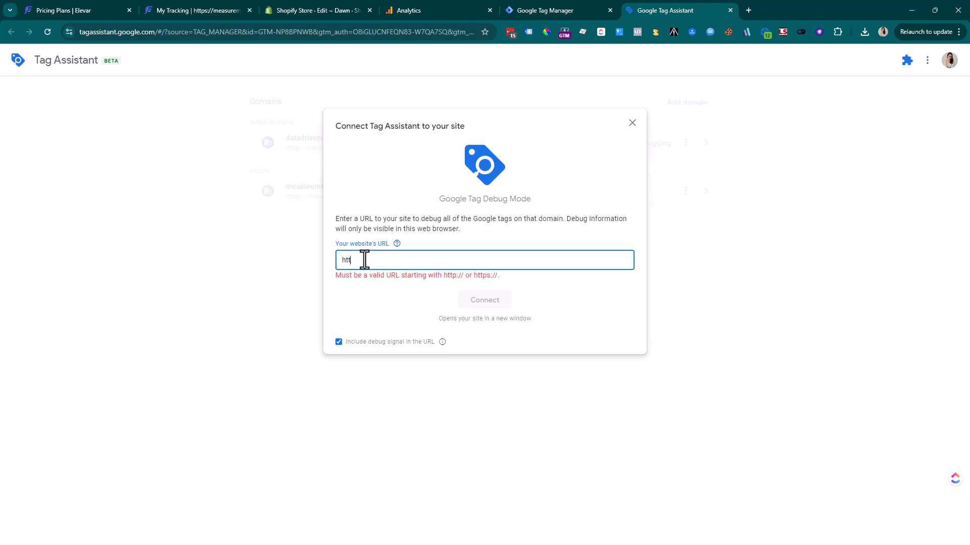
type("ps://shopify.measurementmarketing.io")
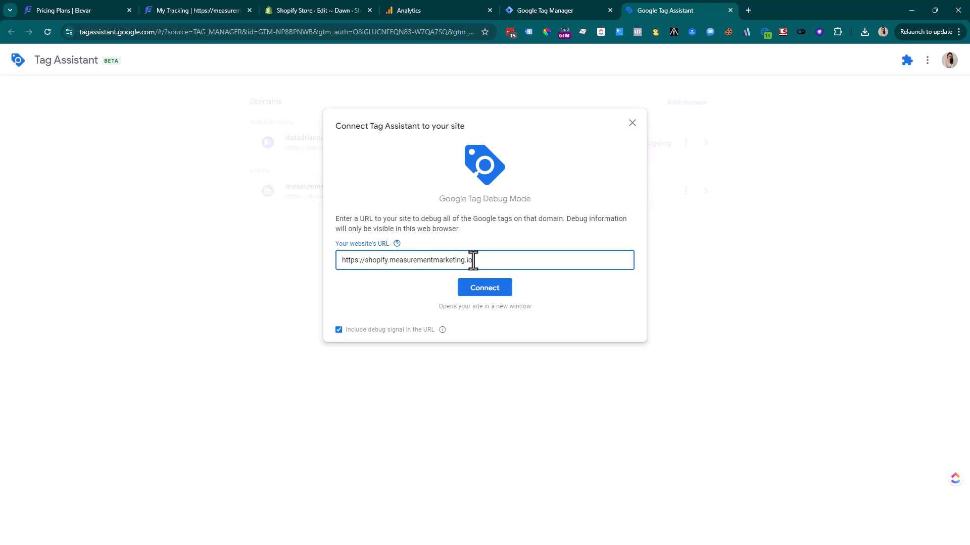
left_click(474, 289)
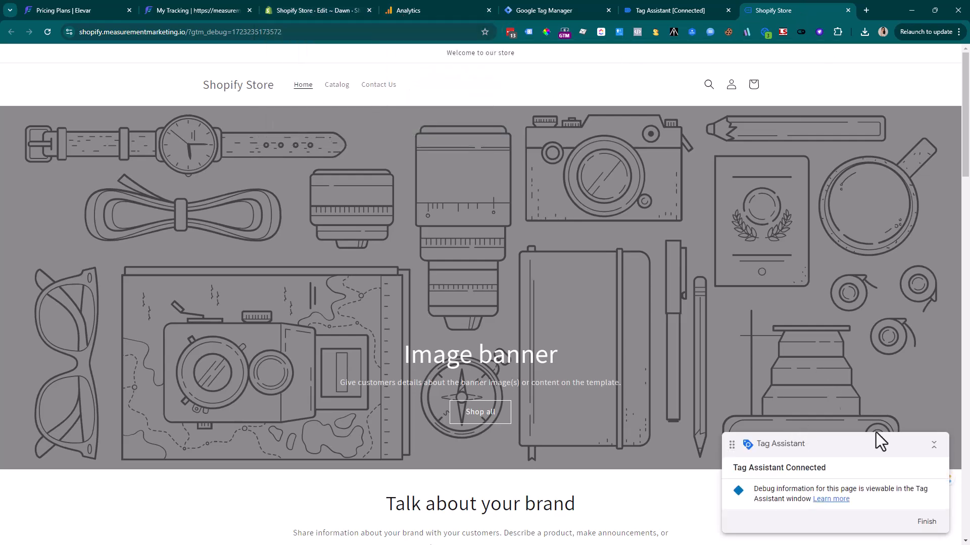
Acknowledge the Connected! message in Tag Assistant, then close Analytics' web stream details
left_click(681, 11)
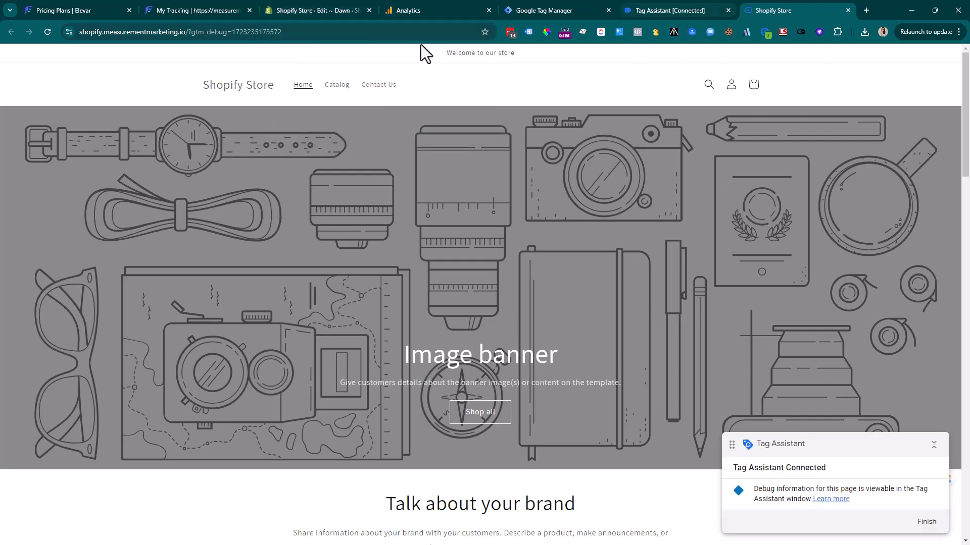
left_click(478, 235)
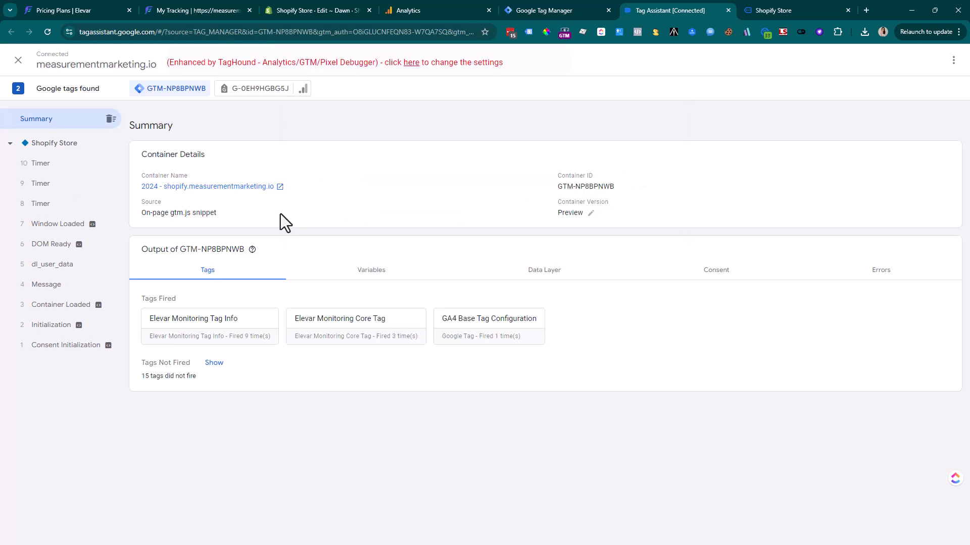
left_click(407, 8)
left_click(210, 61)
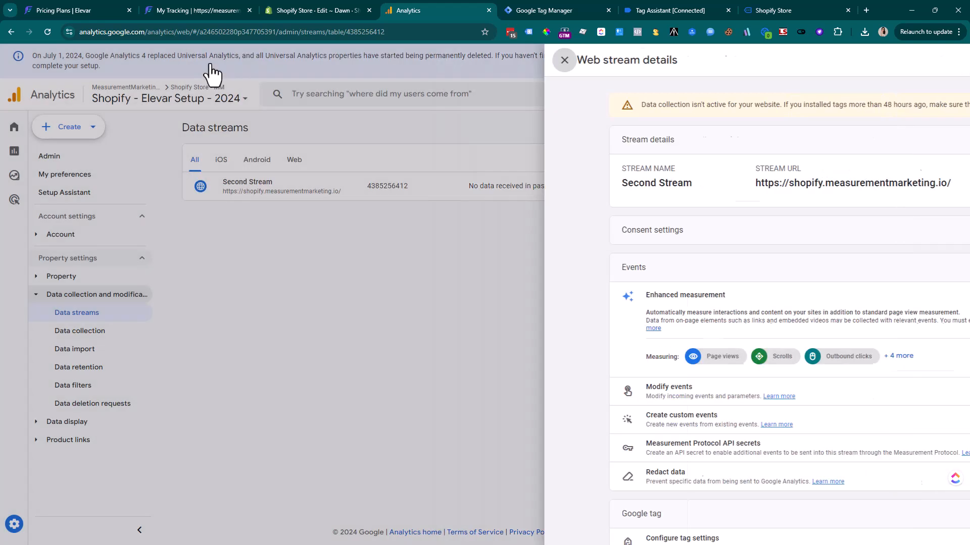
Open Analytics DebugView under Data display and check the Debug Device list
left_click(38, 423)
scroll(126, 397, "down", 2)
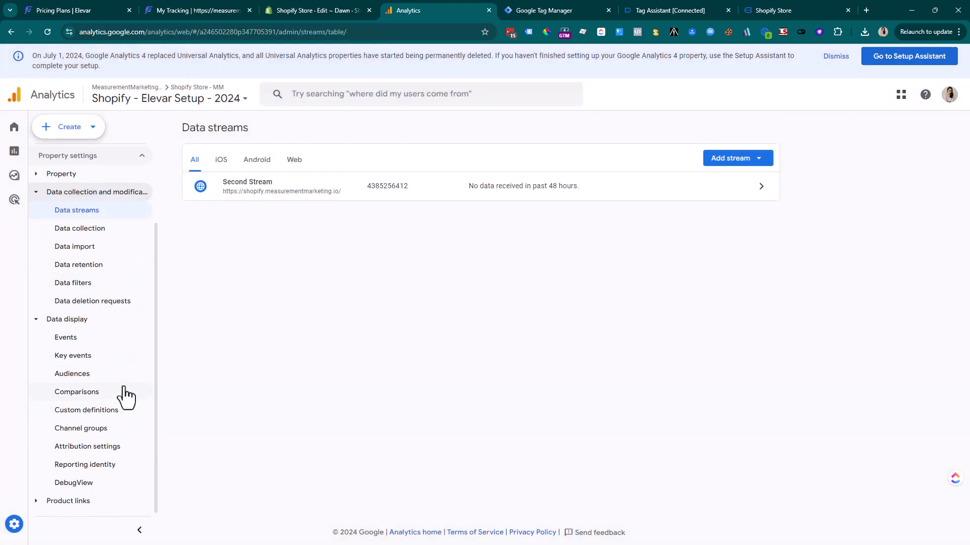
left_click(75, 484)
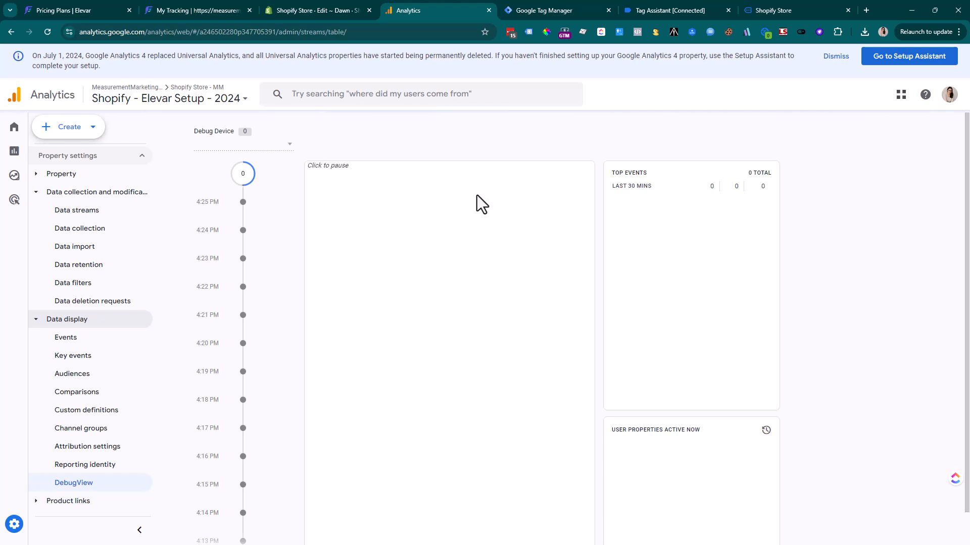
left_click(289, 146)
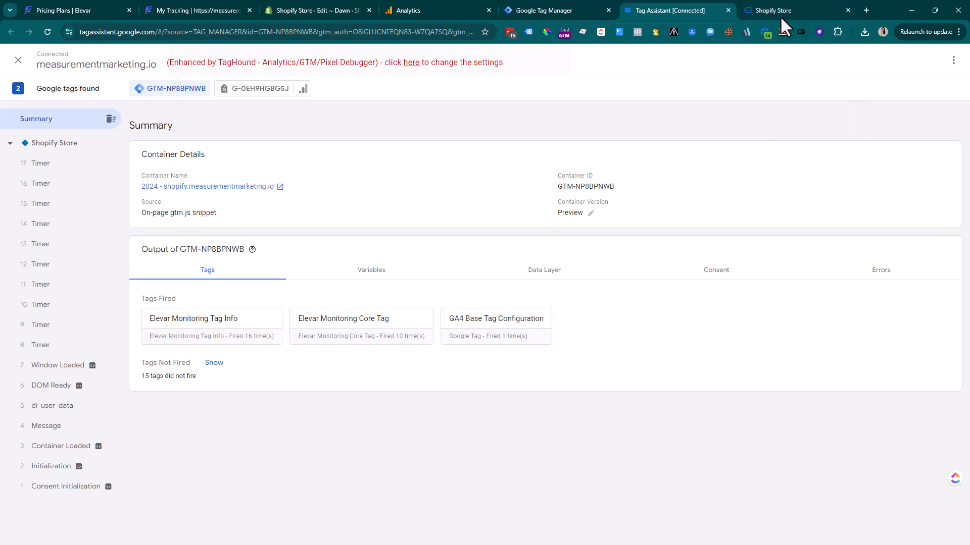
Open the Test Product #1 page in the store
left_click(782, 11)
scroll(447, 259, "down", 5)
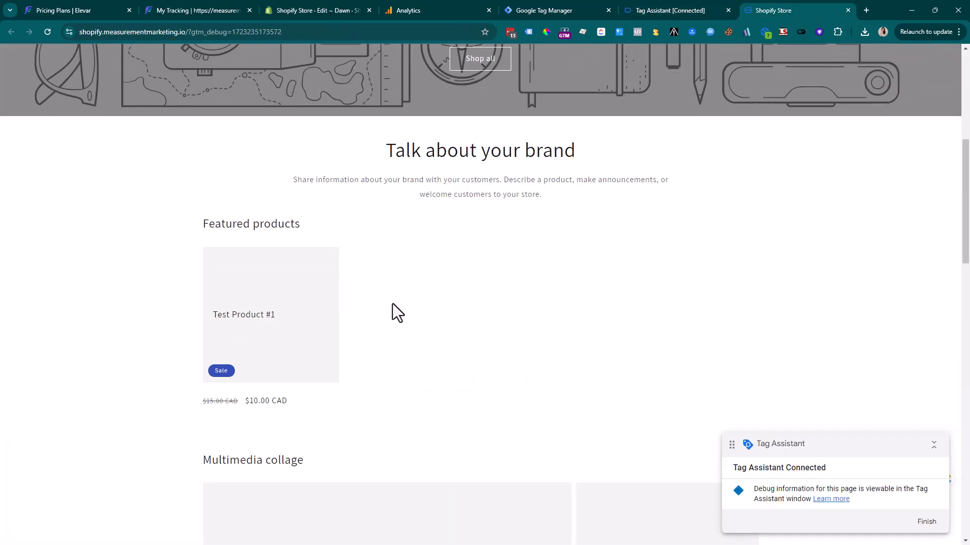
left_click(256, 313)
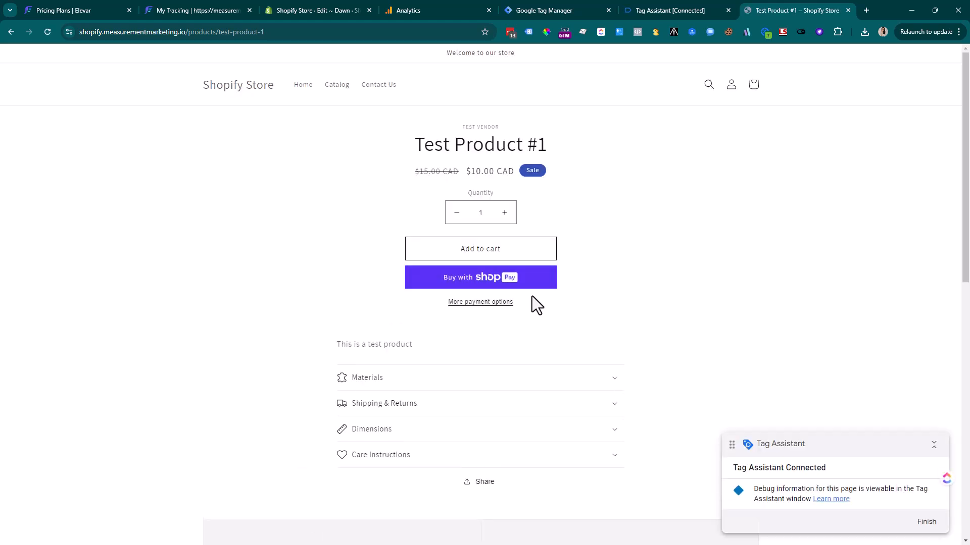
In Tag Assistant, confirm GA4 - Item View fired on dl_view_item and review its item fields
left_click(649, 19)
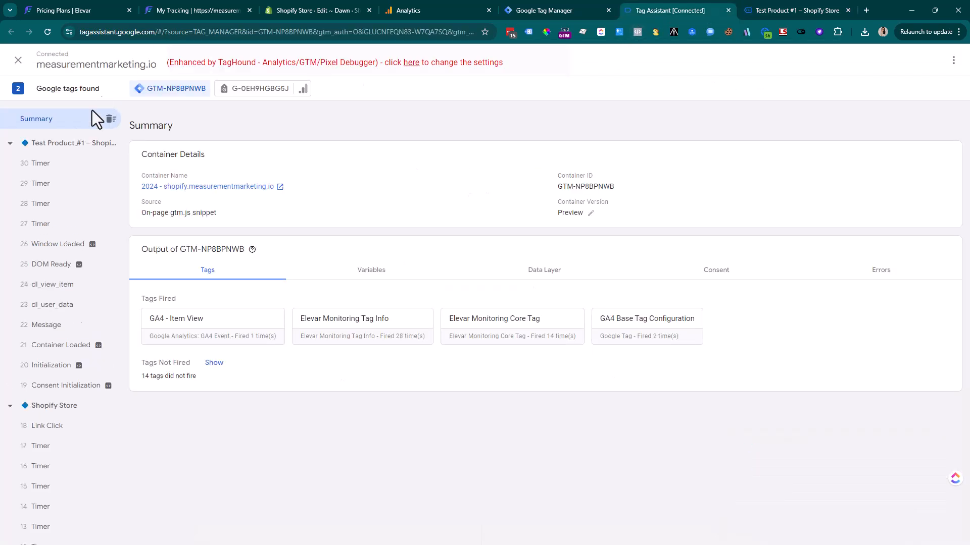
left_click(50, 285)
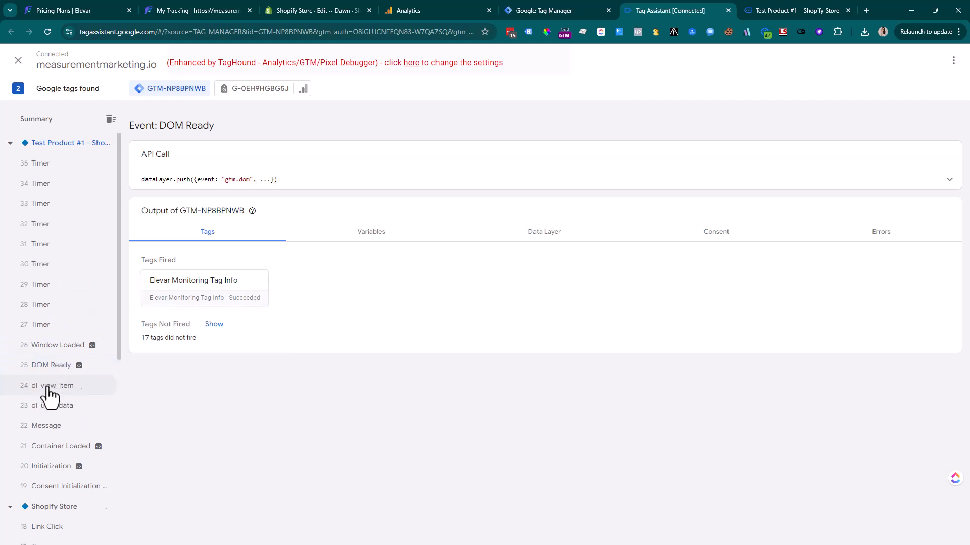
scroll(69, 328, "down", 4)
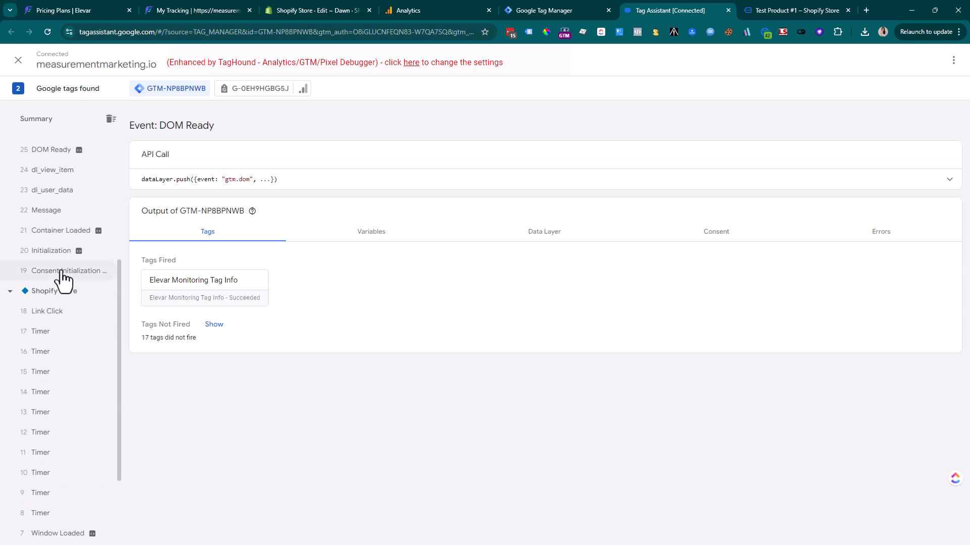
left_click(61, 170)
left_click(188, 286)
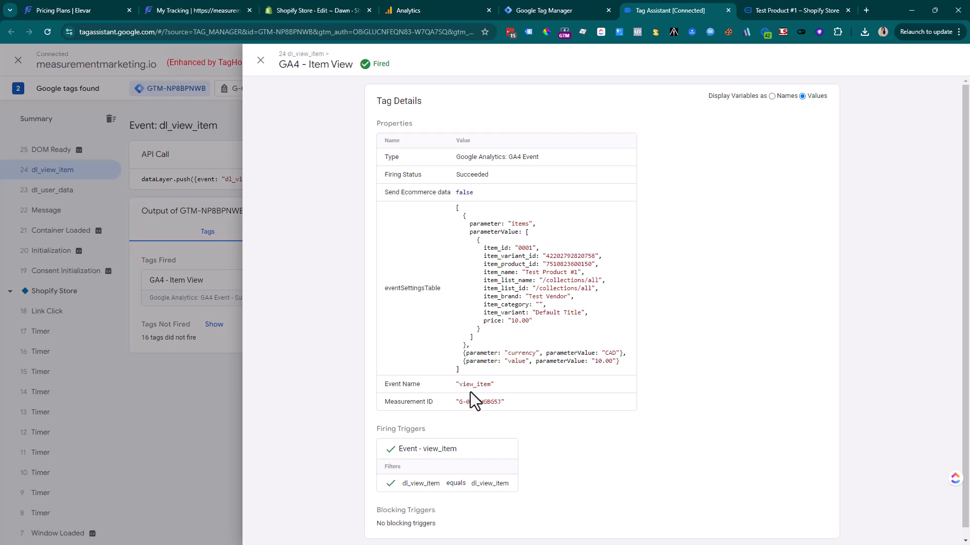
left_click_drag(514, 256, 532, 304)
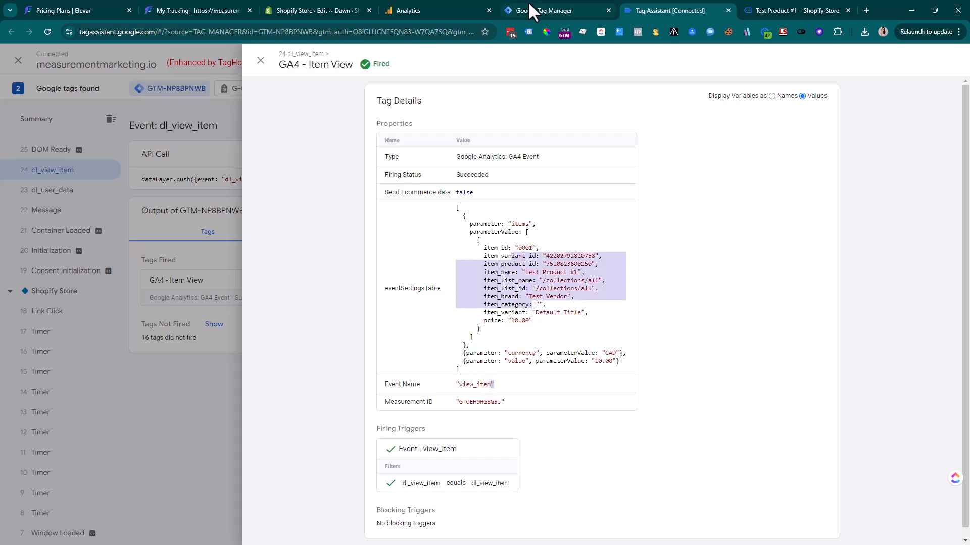
left_click(455, 5)
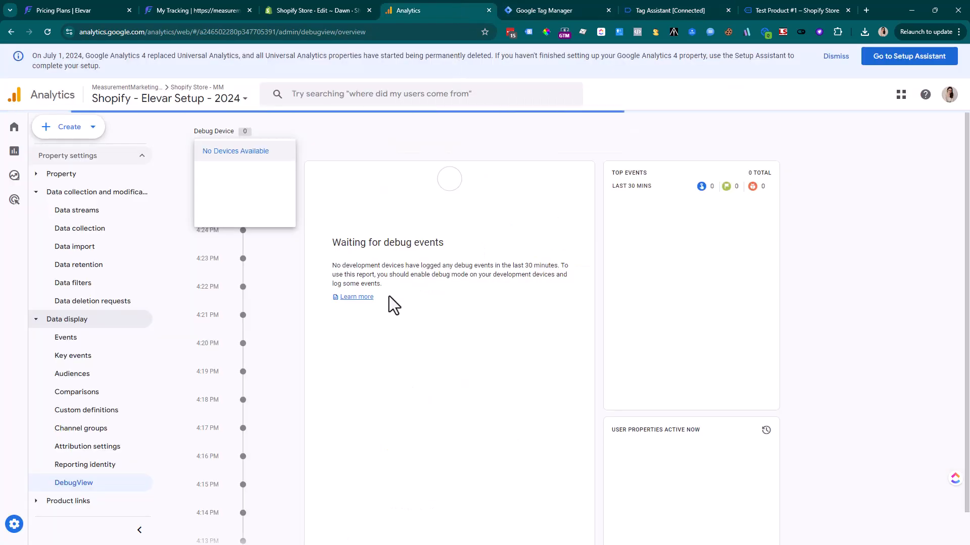
Open the view_item event's items and expand Test Product #1 (0001) to see its 9 parameters
left_click(277, 159)
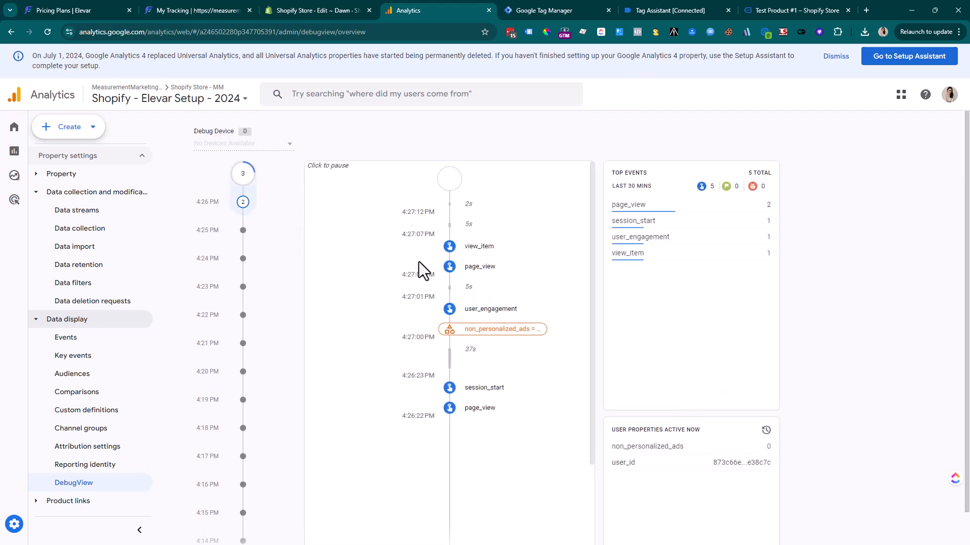
left_click(449, 247)
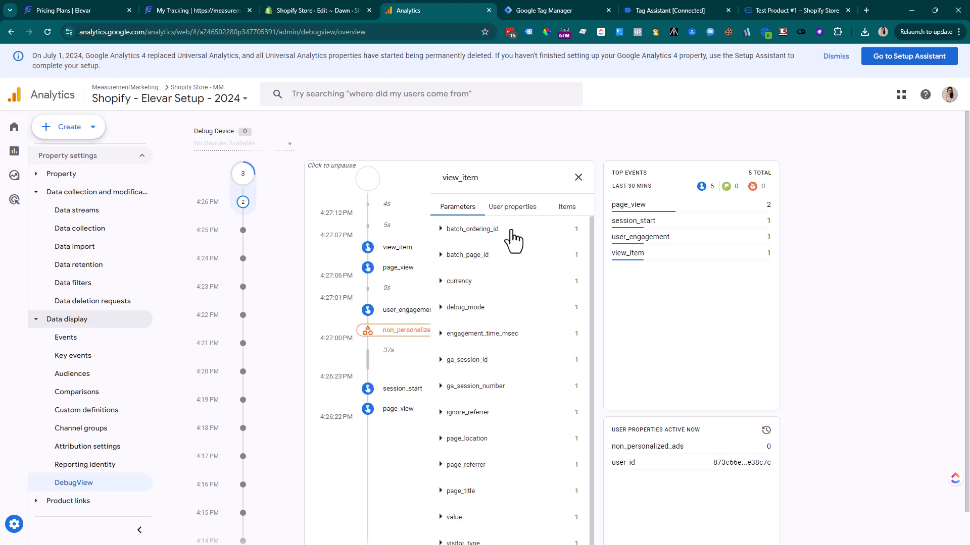
left_click(566, 208)
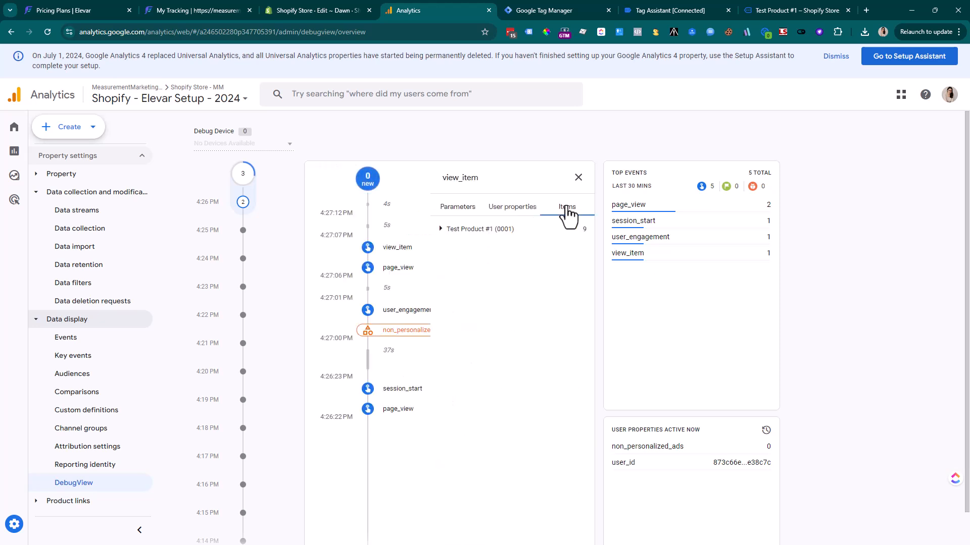
left_click(443, 229)
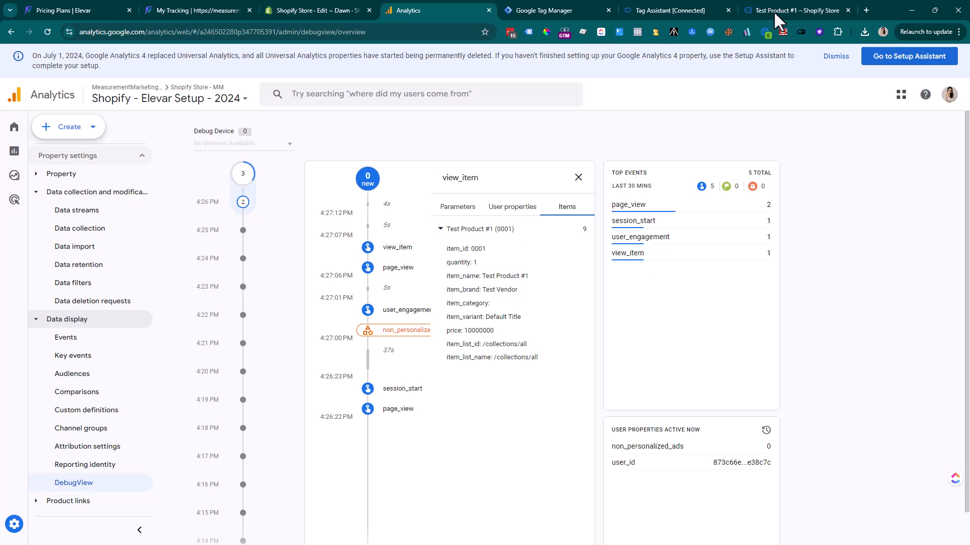
Add Test Product #1 to the cart and view the cart at a $10.00 subtotal
left_click(797, 9)
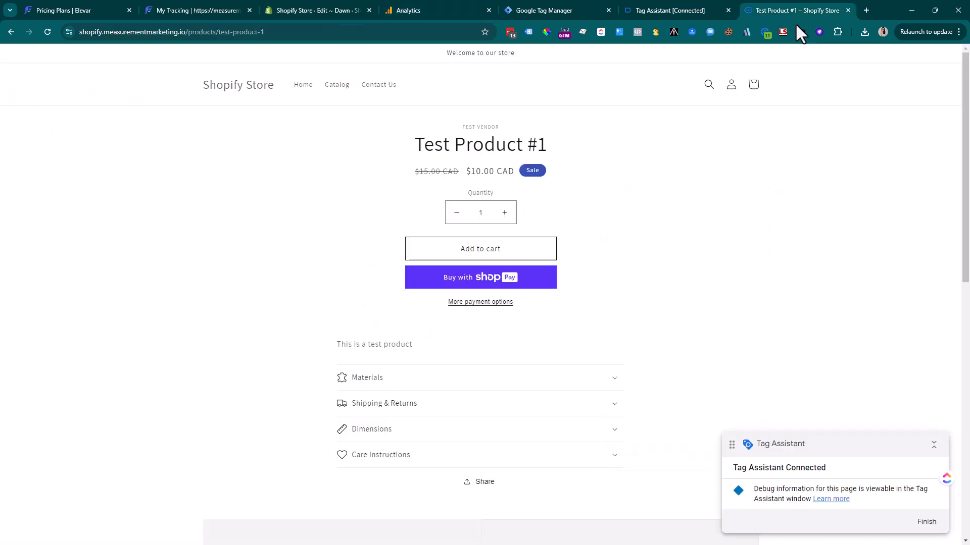
left_click(489, 252)
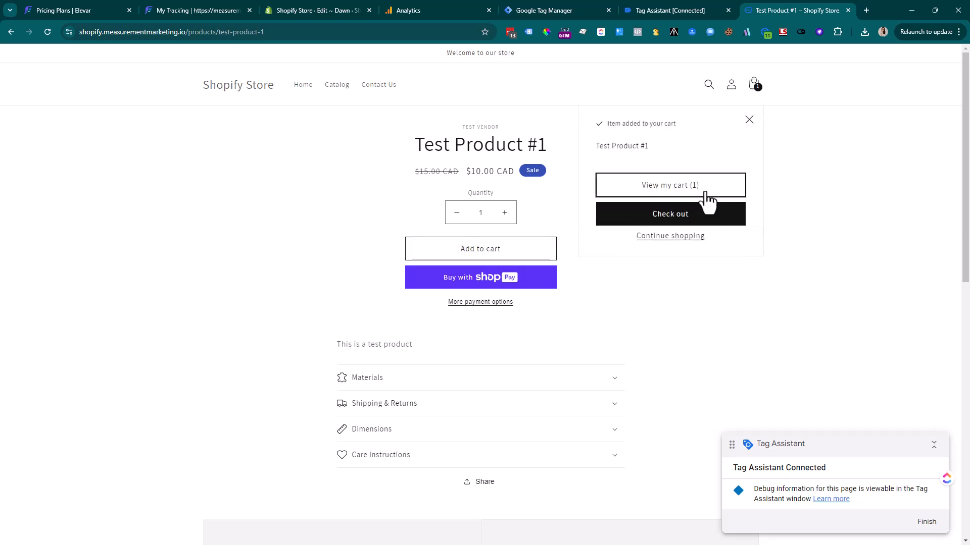
left_click(706, 192)
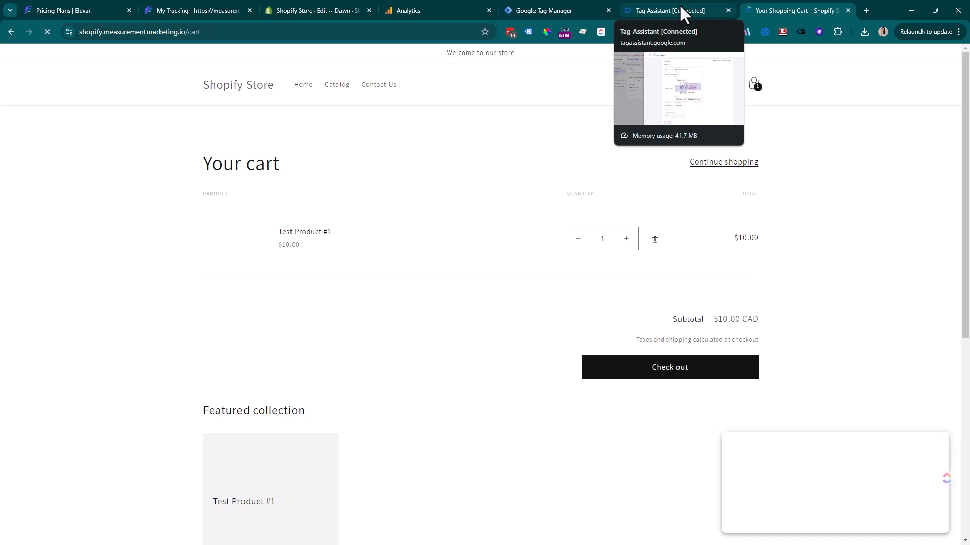
left_click(677, 10)
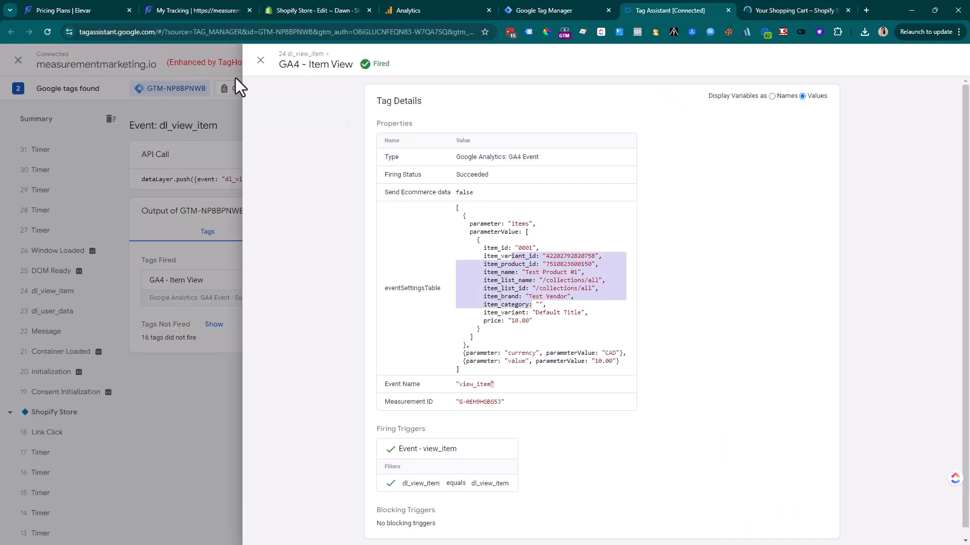
Verify the GA4 - Add to Cart tag fired on dl_add_to_cart, then return to the store cart
left_click(260, 60)
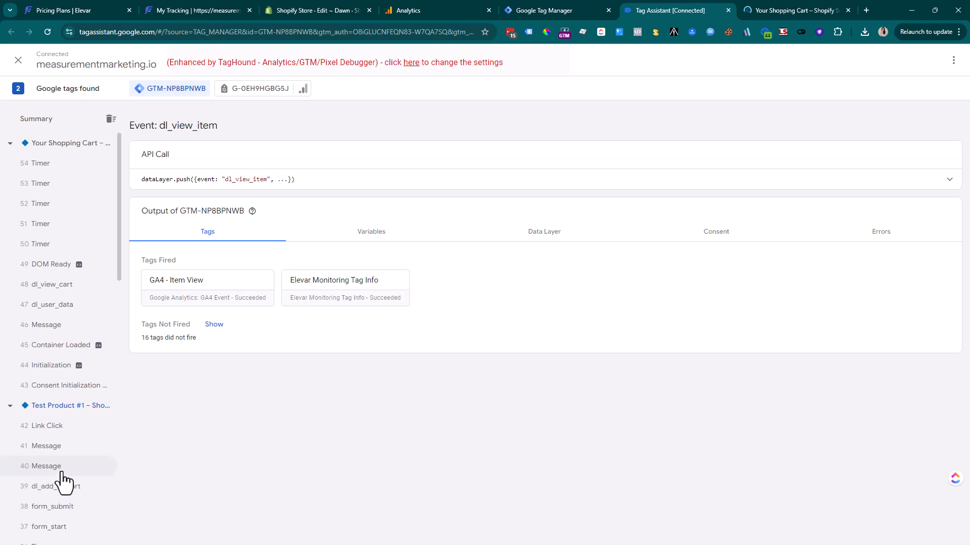
scroll(65, 492, "down", 2)
scroll(65, 493, "down", 2)
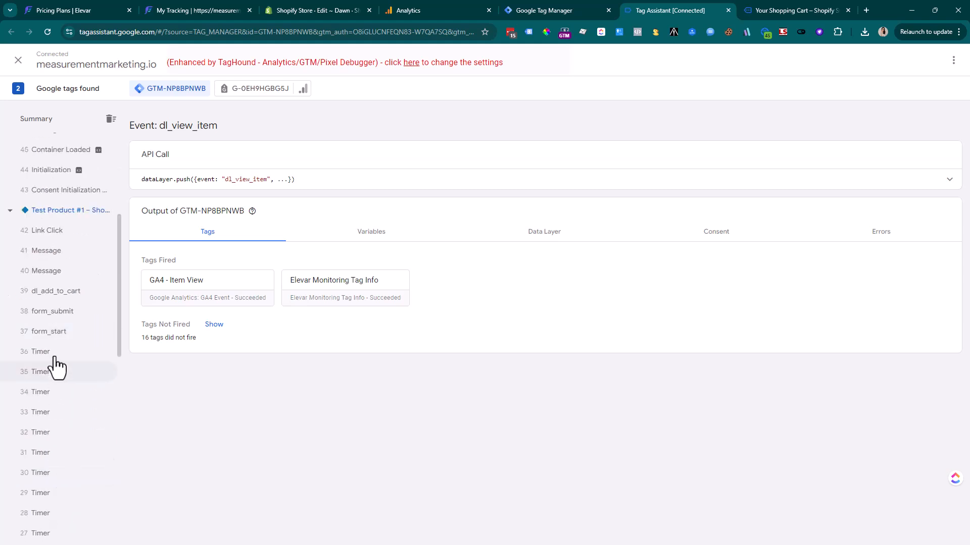
left_click(63, 299)
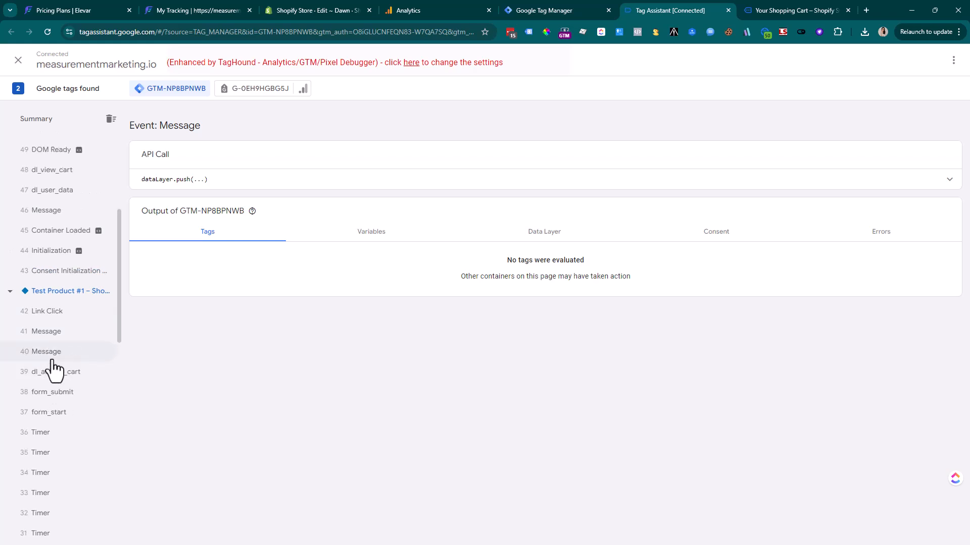
left_click(49, 374)
left_click(316, 297)
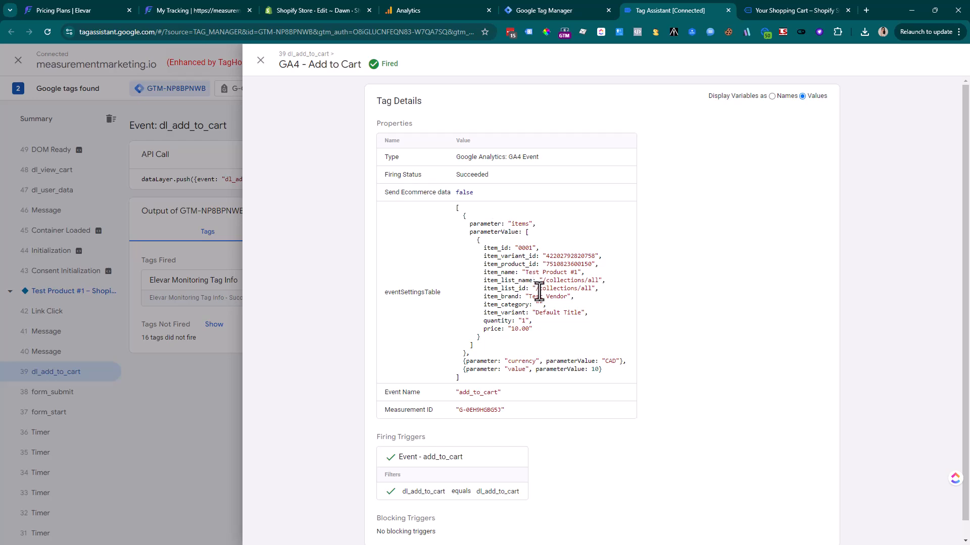
left_click(261, 60)
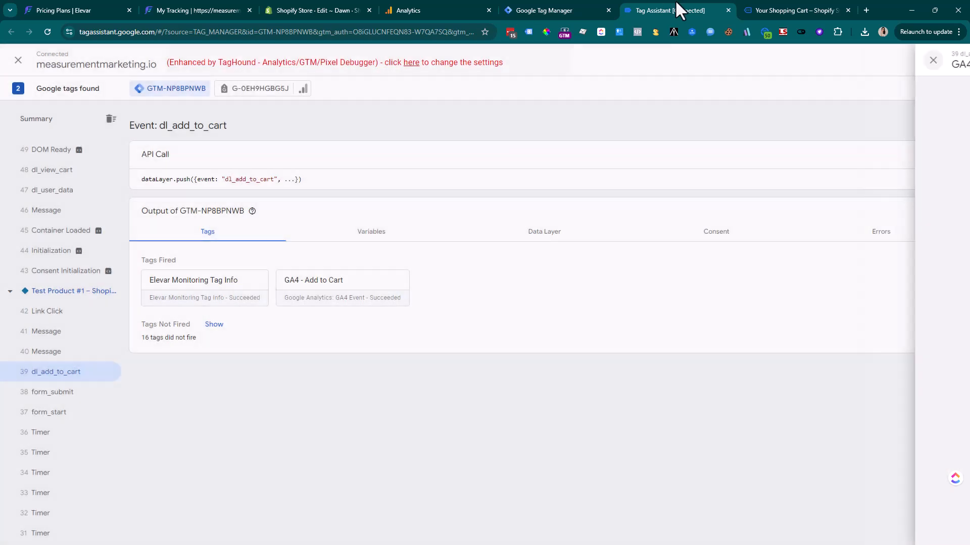
left_click(749, 11)
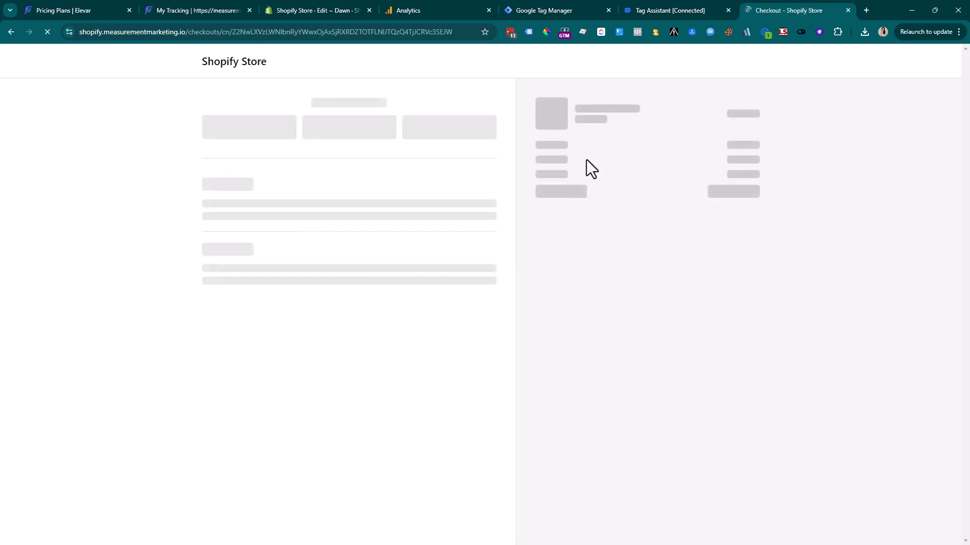
Apply discount code TEST and enter the customer's e-mail address and last name
left_click(587, 157)
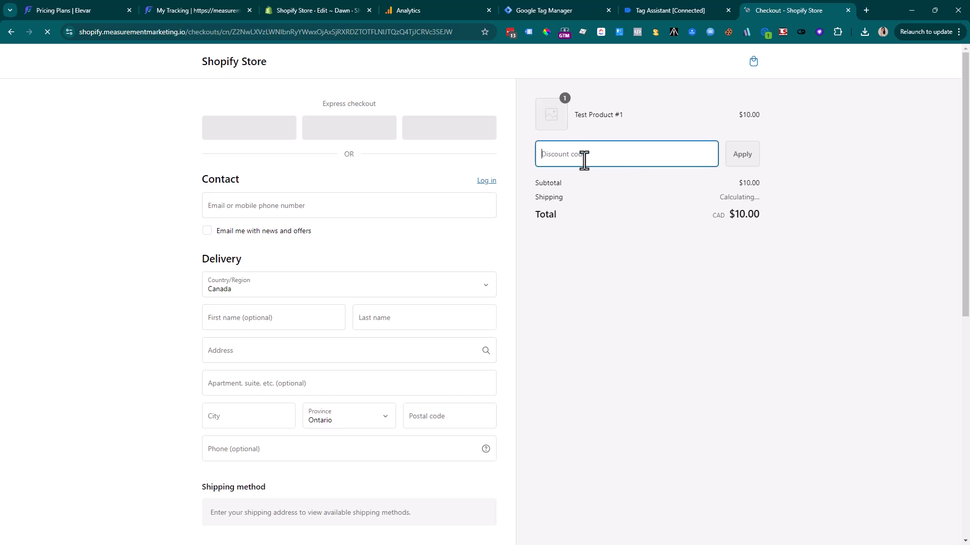
type("TEST")
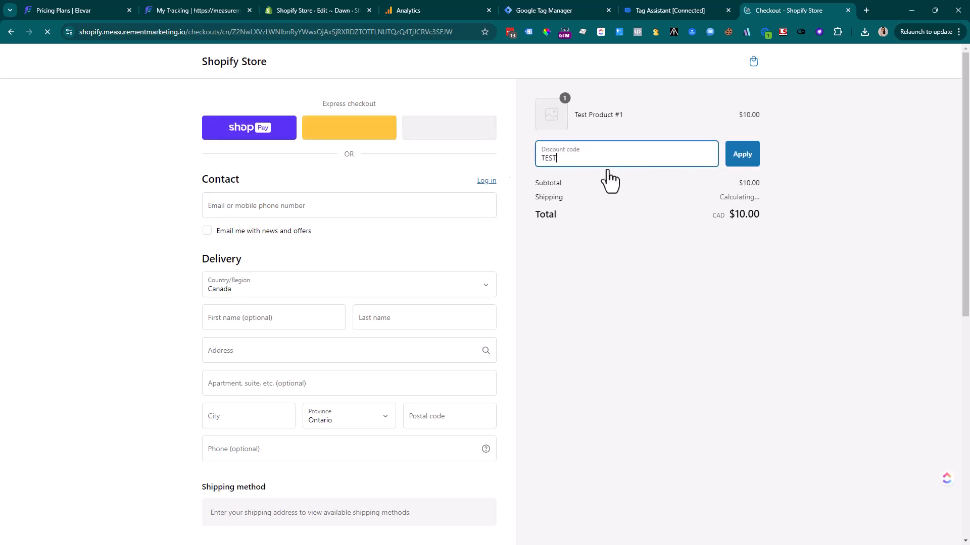
left_click(286, 209)
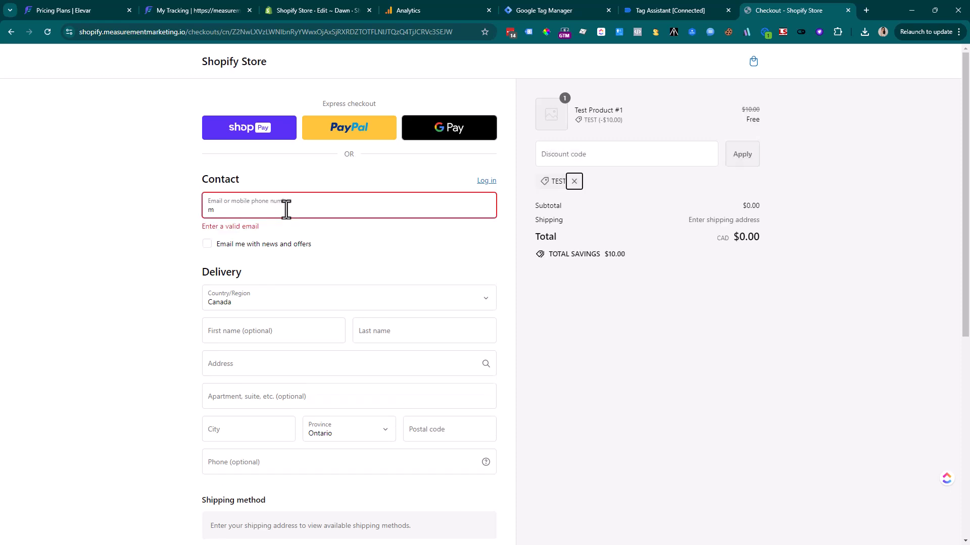
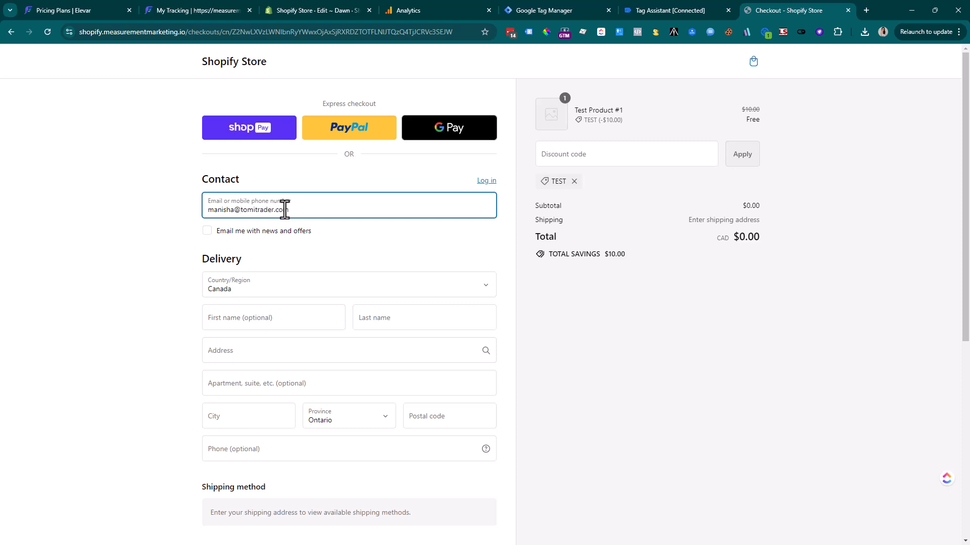
left_click(405, 319)
type("Mistry")
Enter the street address, Toronto as city and the postal code, then complete the $0.00 order
left_click(391, 352)
type("12")
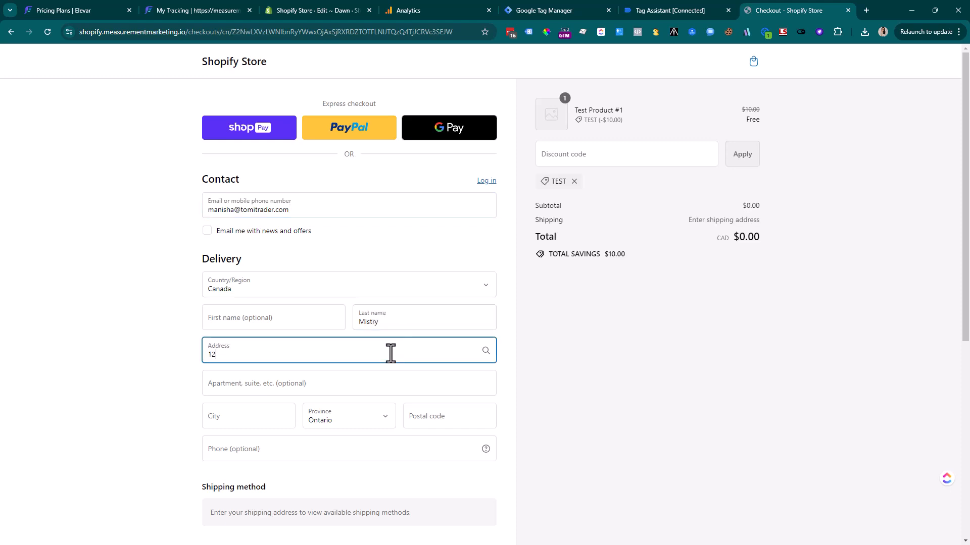
type("3 test aver")
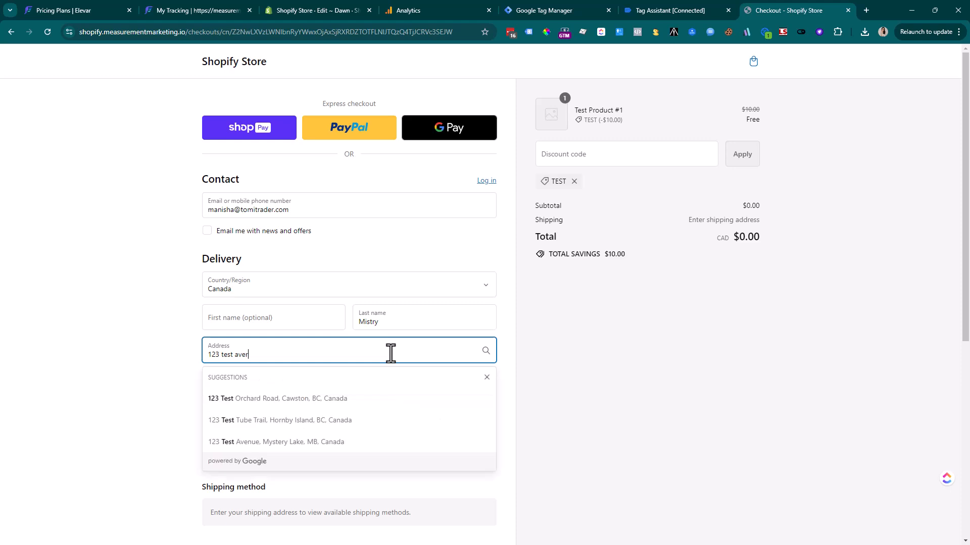
left_click(147, 347)
left_click(240, 414)
type("Toronto")
key("Tab")
key("Tab")
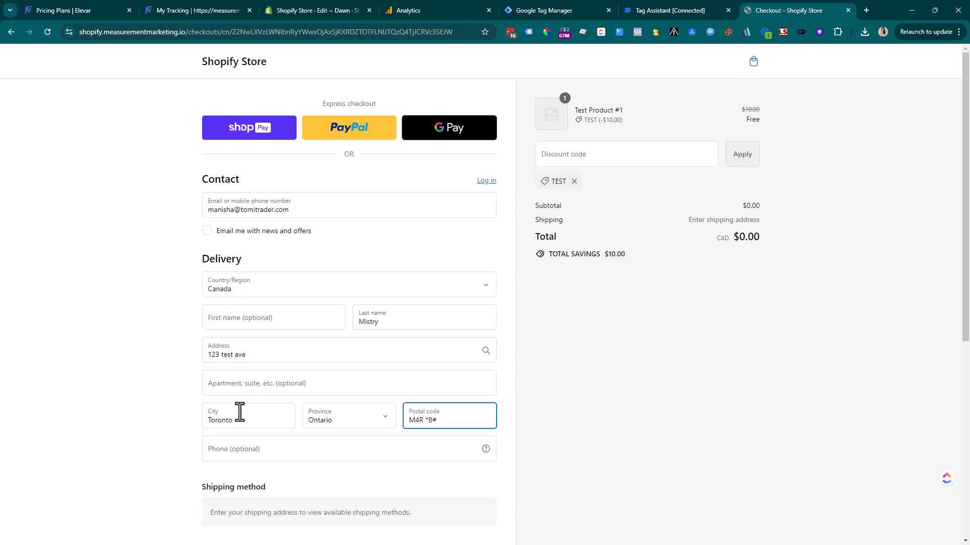
type("M4R 4D3")
scroll(283, 417, "down", 2)
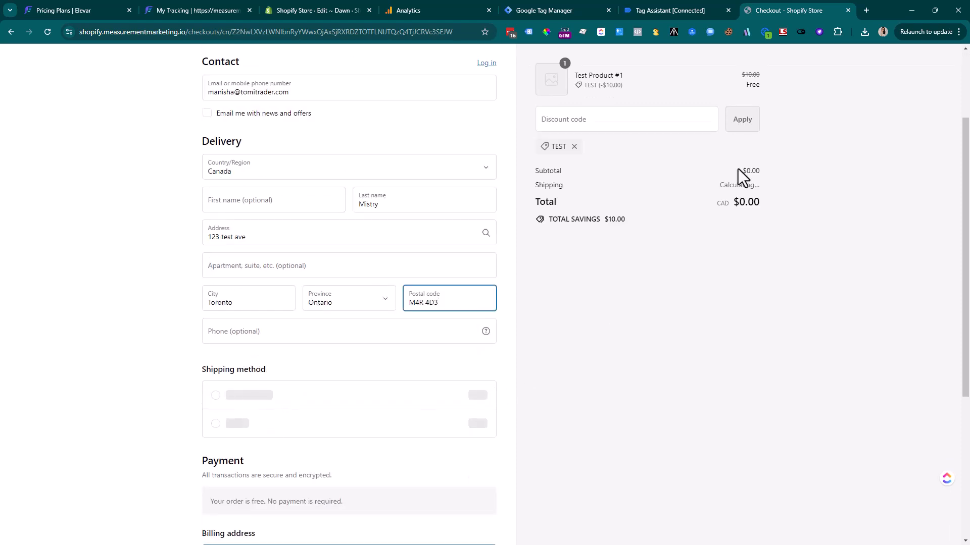
scroll(278, 449, "down", 4)
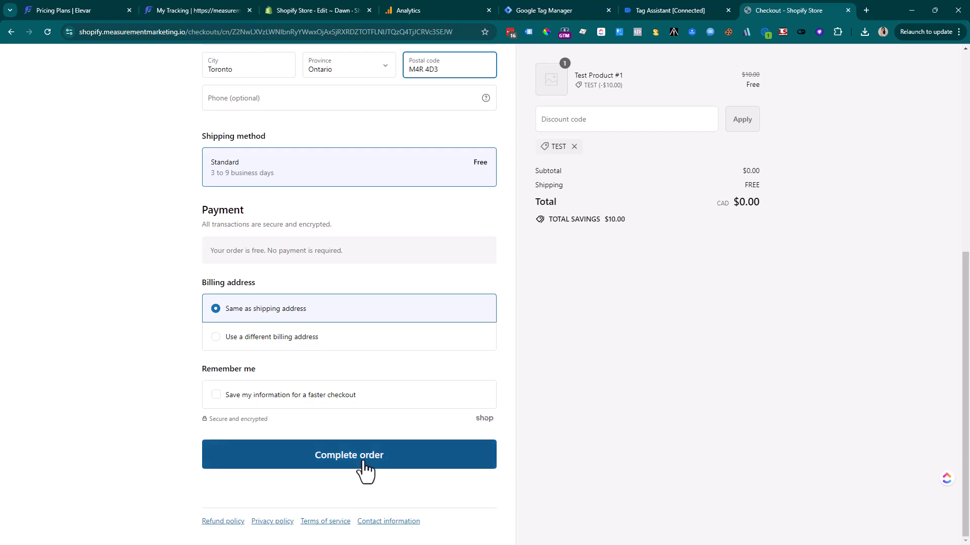
left_click(363, 462)
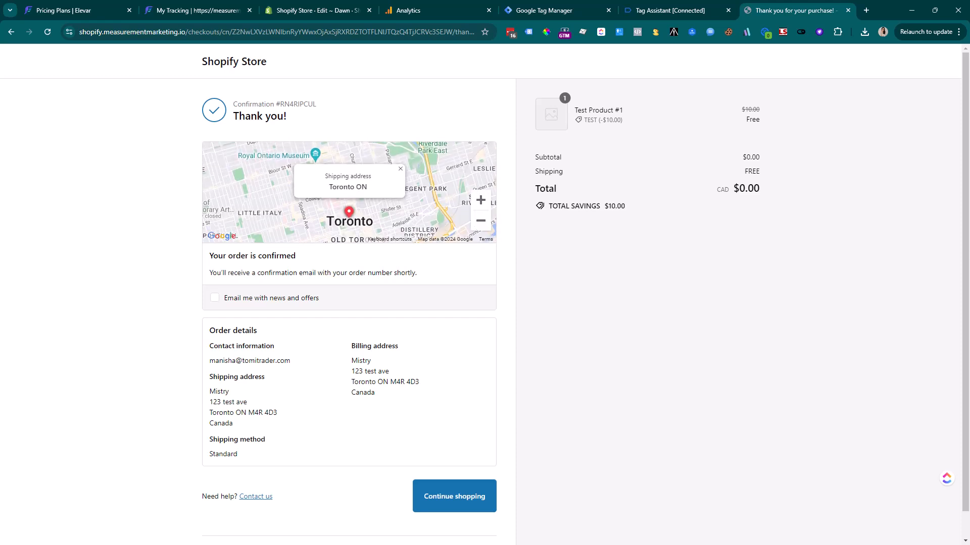
Check the latest cart events in Tag Assistant, then go back to Elevar's GA4 Web Container Setup
left_click(646, 10)
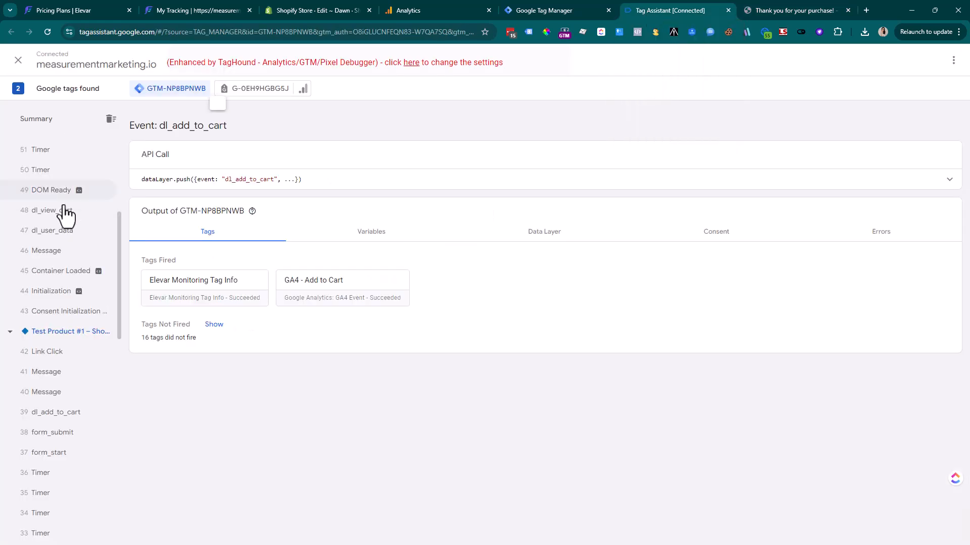
scroll(63, 217, "up", 5)
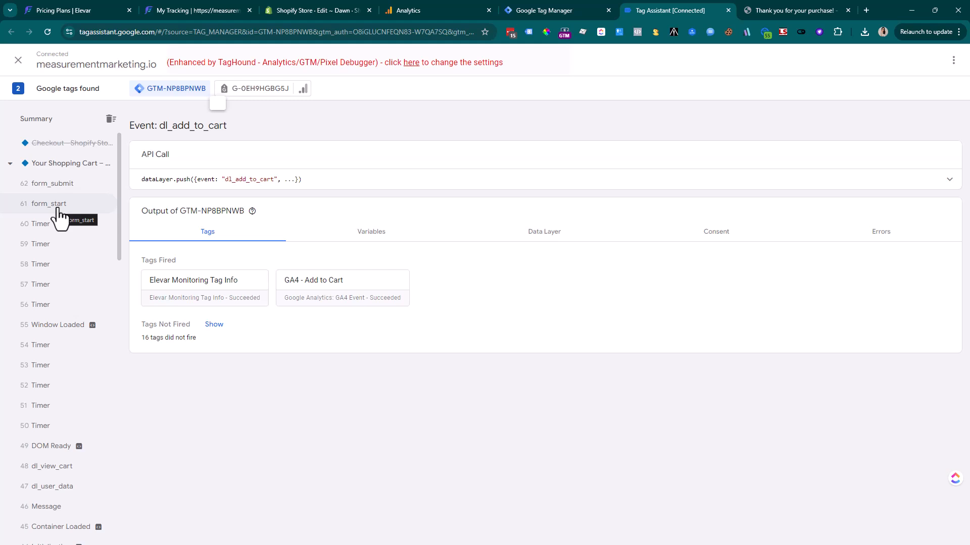
left_click(168, 10)
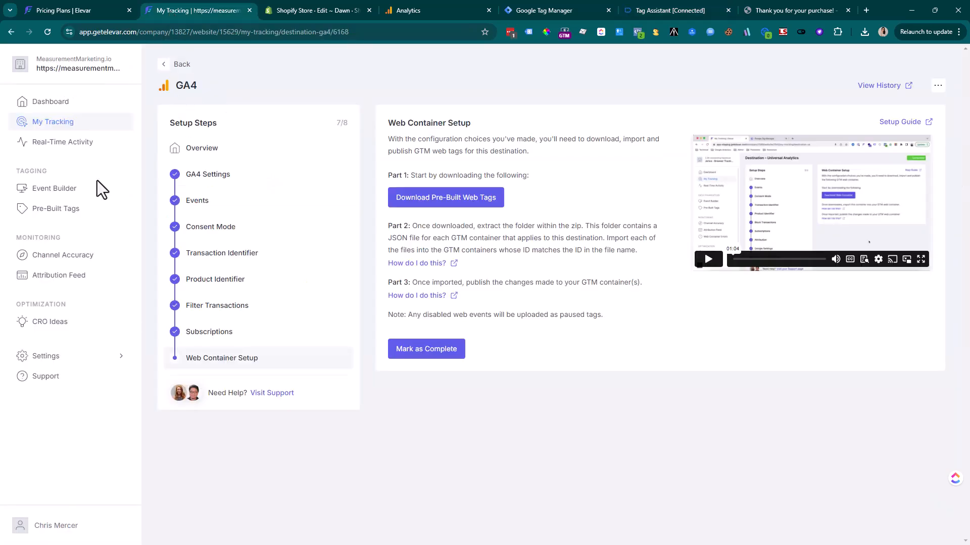
Open Elevar's Real-Time Activity report and find it locked
left_click(84, 151)
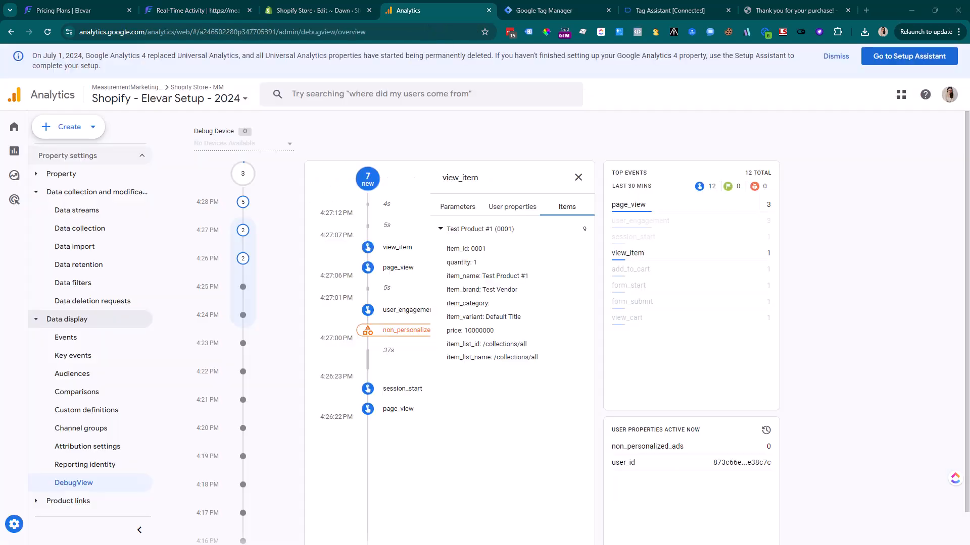
Scan DebugView for add_to_cart, view_cart and form_submit events, then return to the Thank you page
left_click(579, 179)
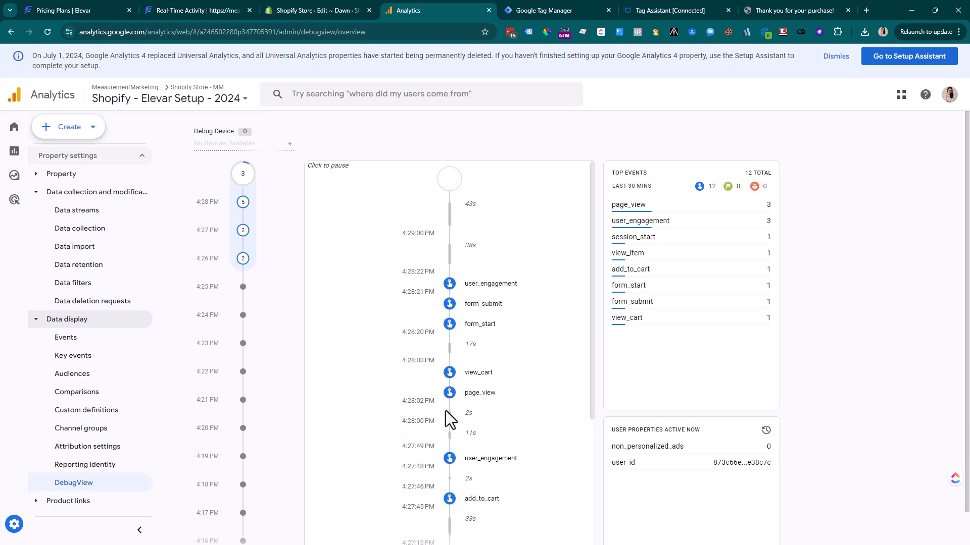
scroll(446, 413, "down", 2)
scroll(447, 419, "up", 2)
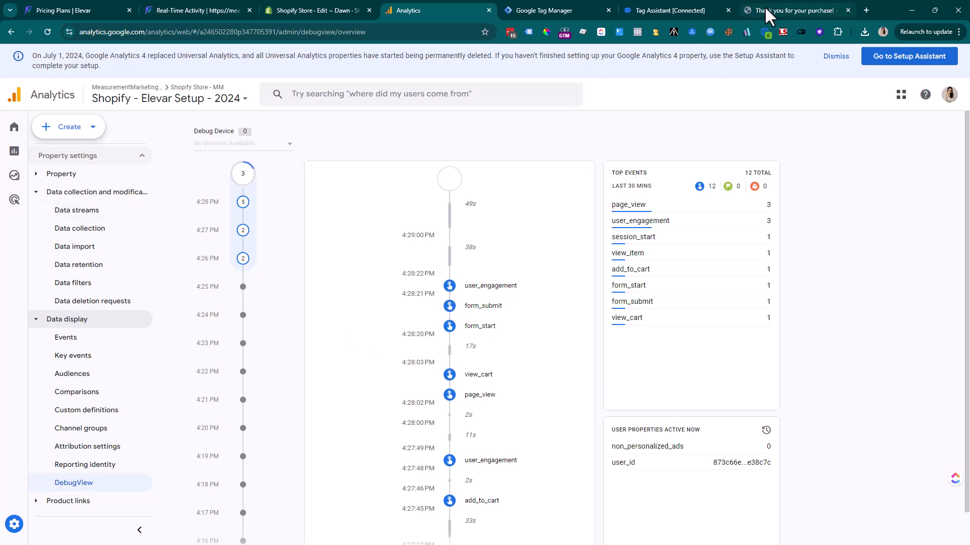
left_click(843, 15)
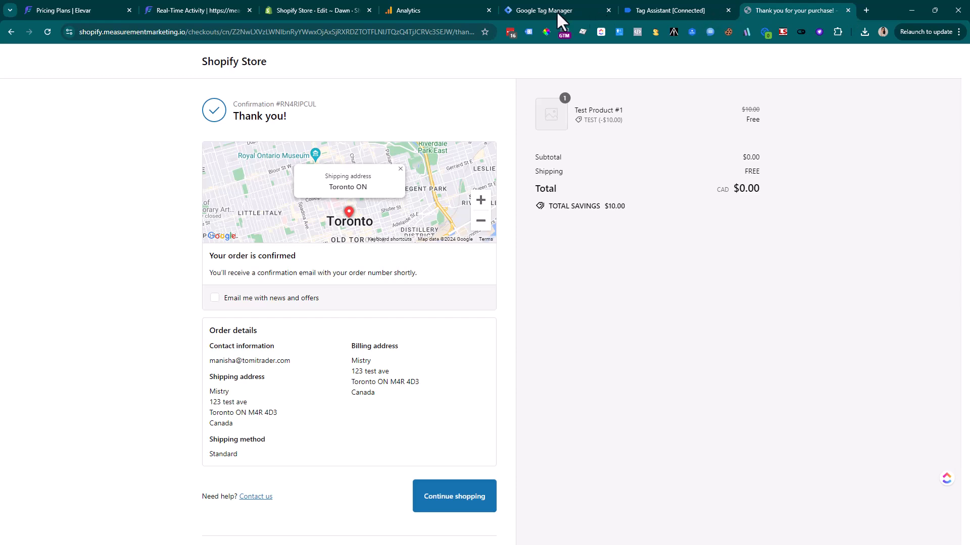
Close the Tag Assistant debugging and order confirmation tabs
left_click(724, 10)
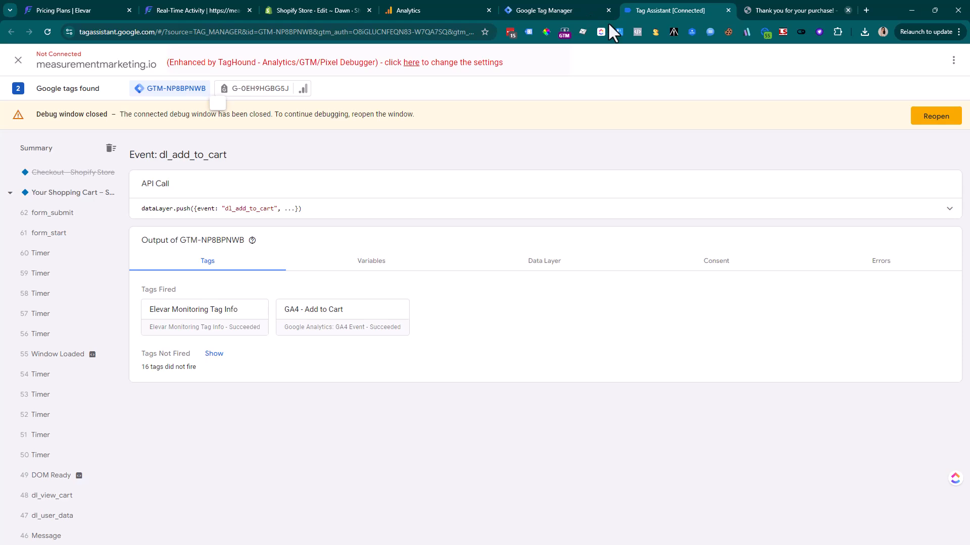
left_click(727, 10)
left_click(728, 11)
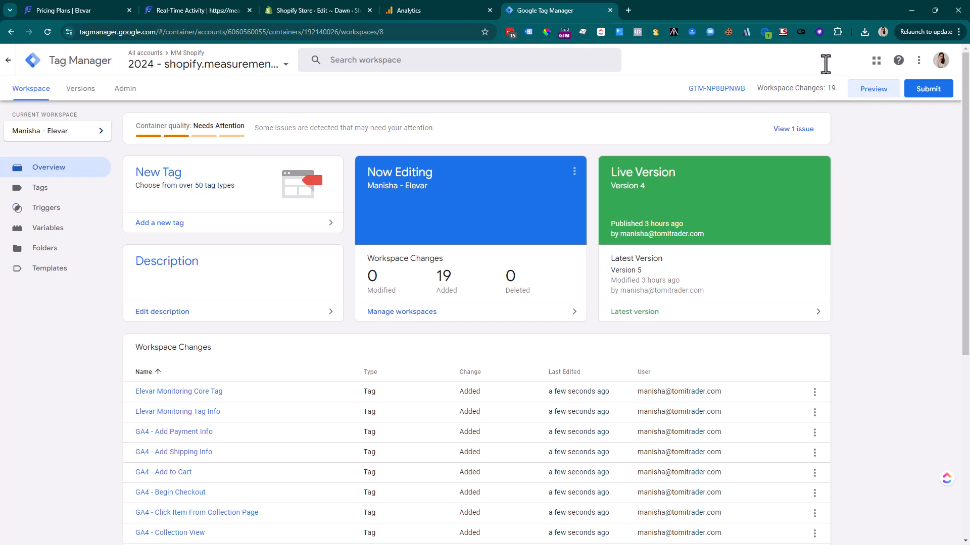
Submit and publish the GTM workspace as Version 6 described 'Publish Elevar container'
left_click(921, 90)
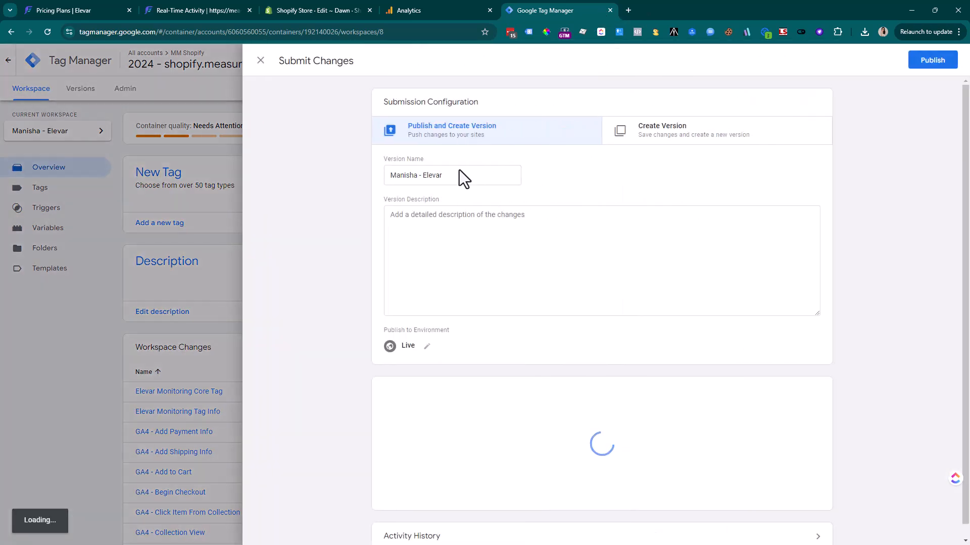
left_click(454, 177)
key("Tab")
type("Publish ")
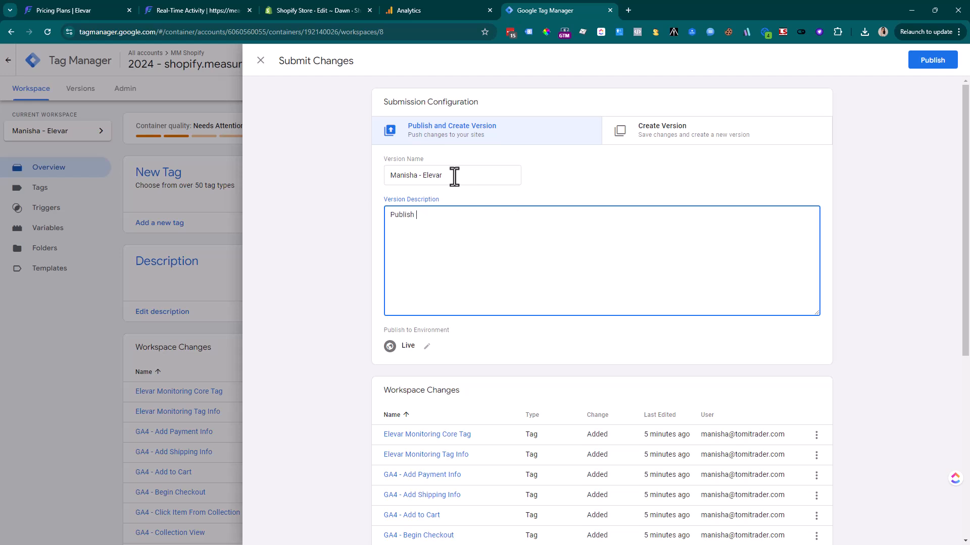
type("Elevar contia")
key("BackSpace")
key("BackSpace")
type("ainer")
left_click(925, 66)
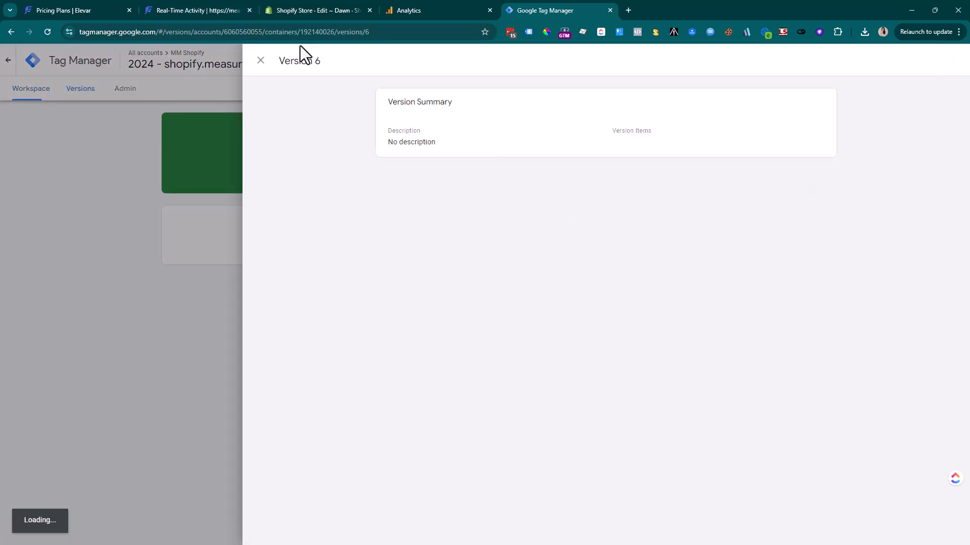
Mark GA4 Web Container Setup complete, confirm Go Live, and return to My Tracking showing GA4 Live
left_click(215, 11)
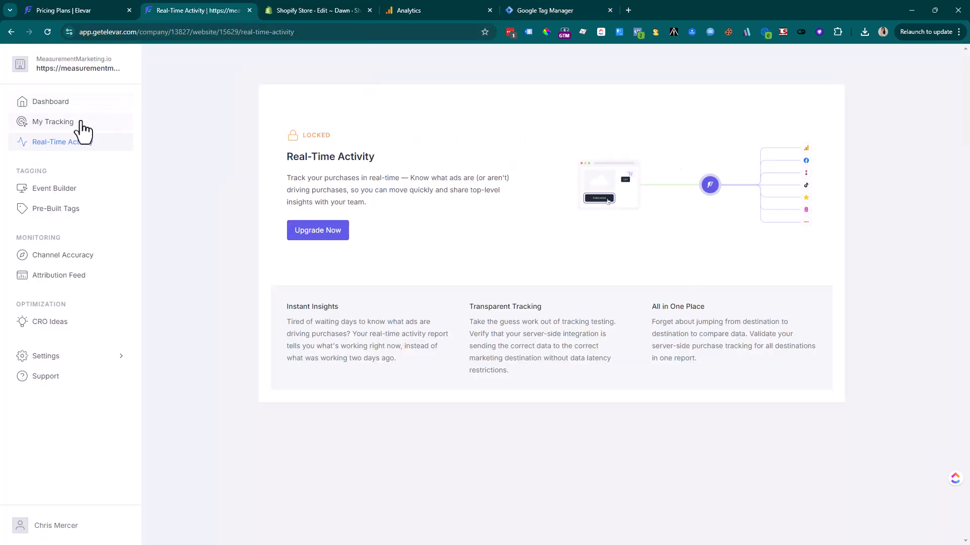
left_click(76, 124)
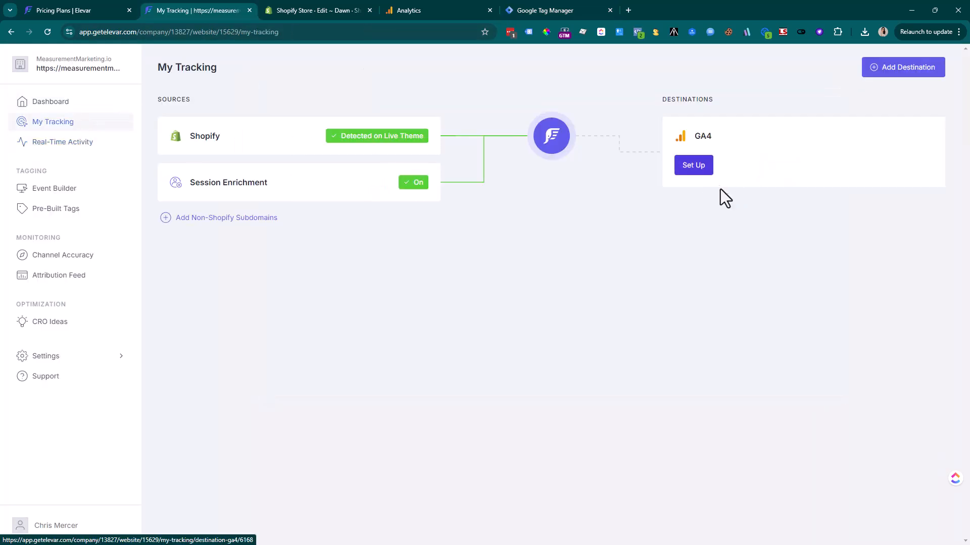
left_click(708, 171)
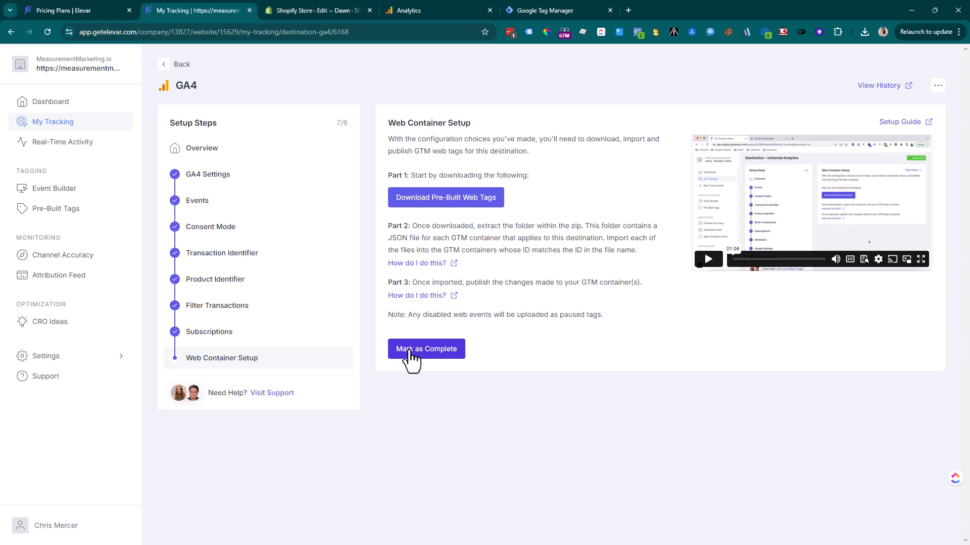
left_click(438, 351)
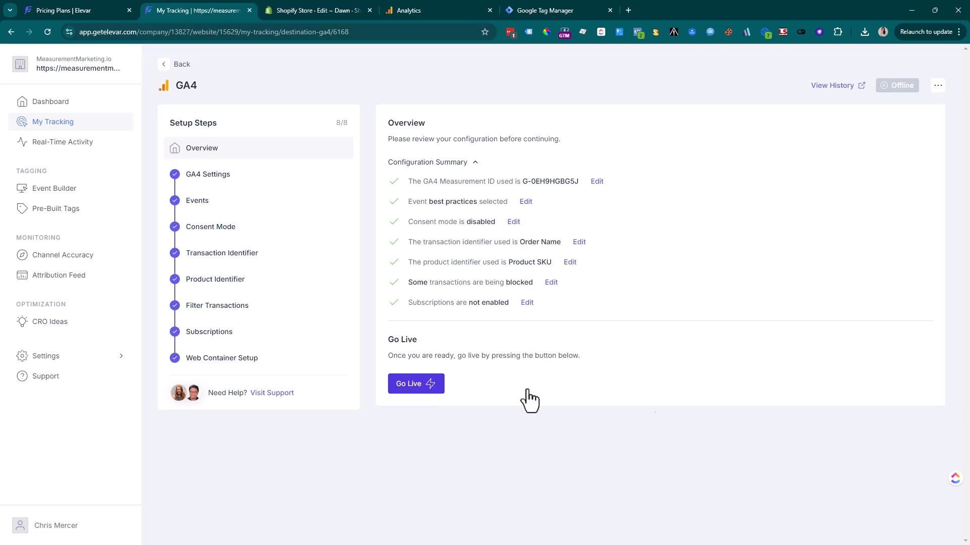
left_click(417, 388)
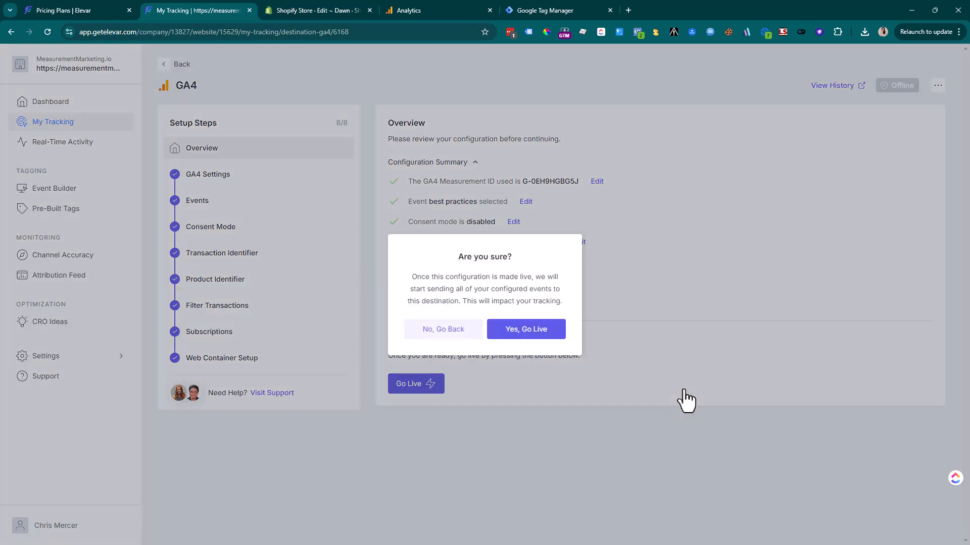
left_click(511, 334)
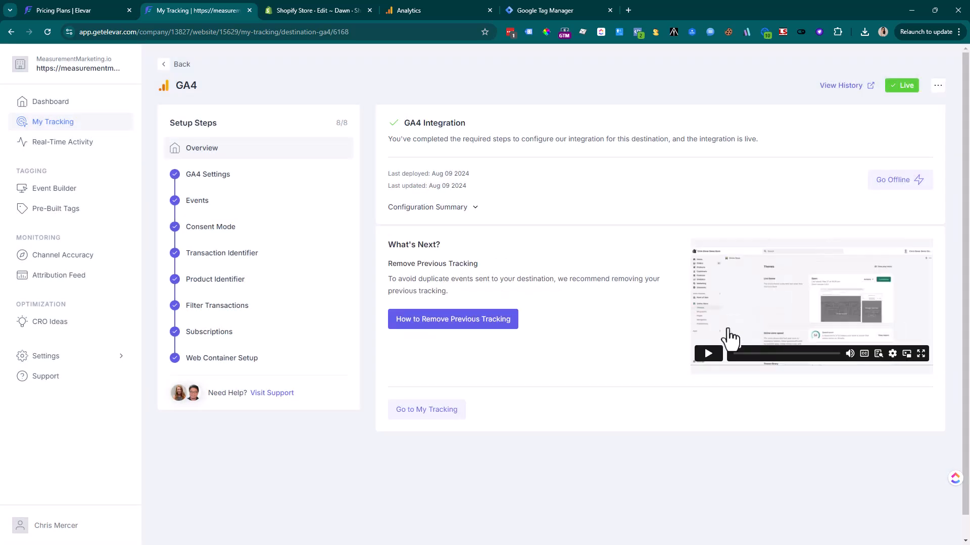
left_click(170, 64)
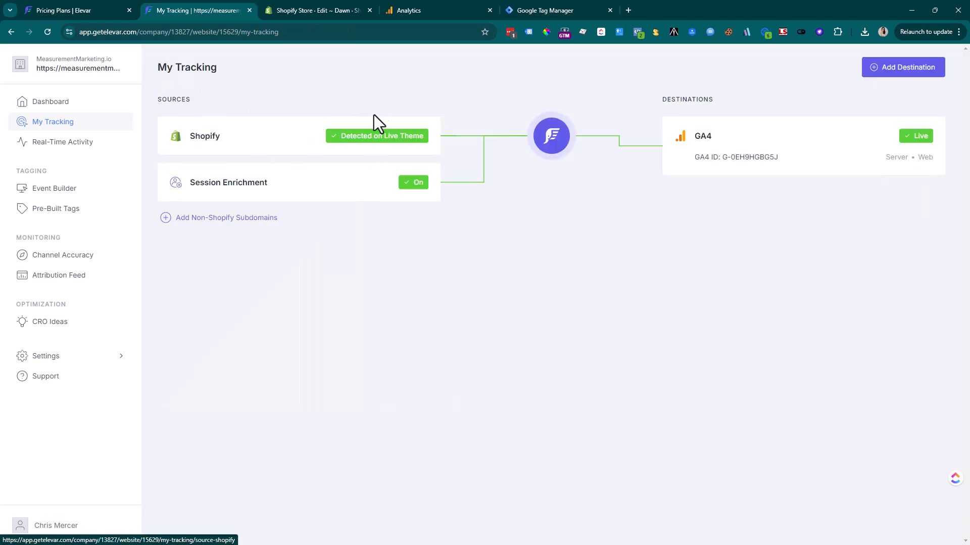